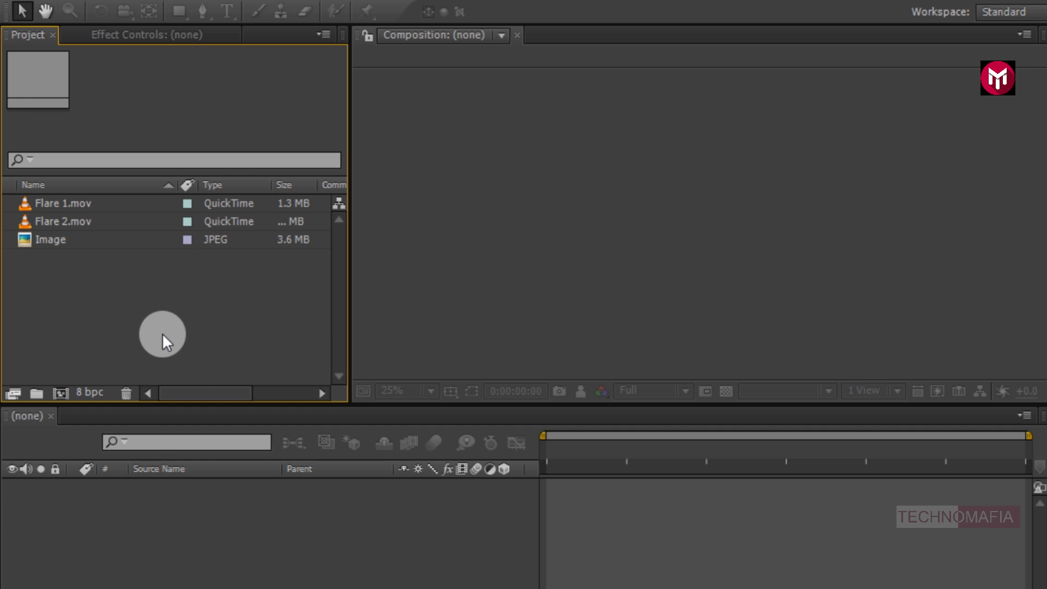
# Step: Start a new composition named Media with a width of 4000 px and a height of 2200 px
pyautogui.click(62, 393)
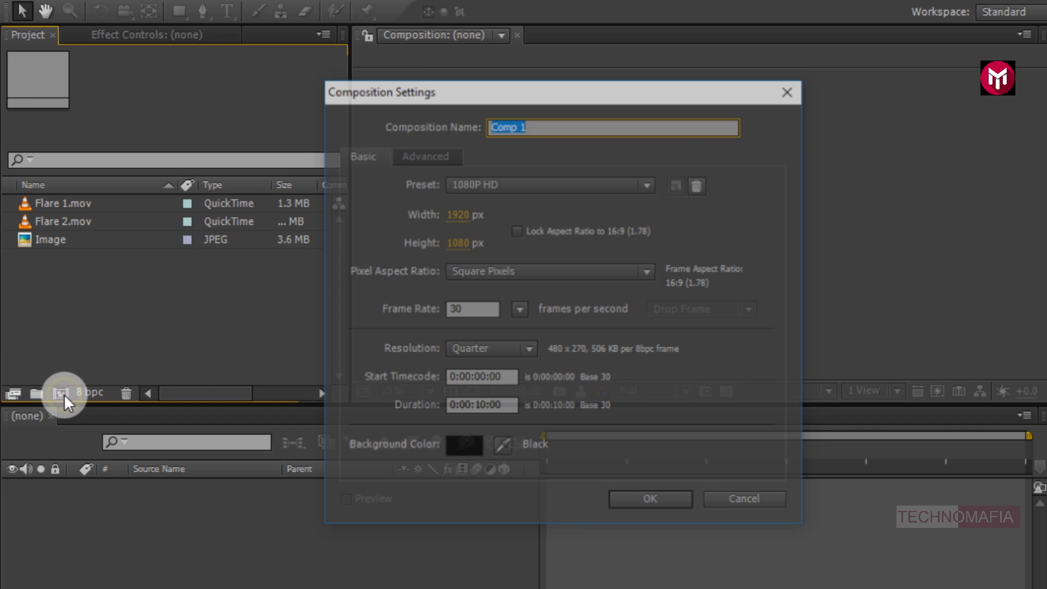
pyautogui.write('Media')
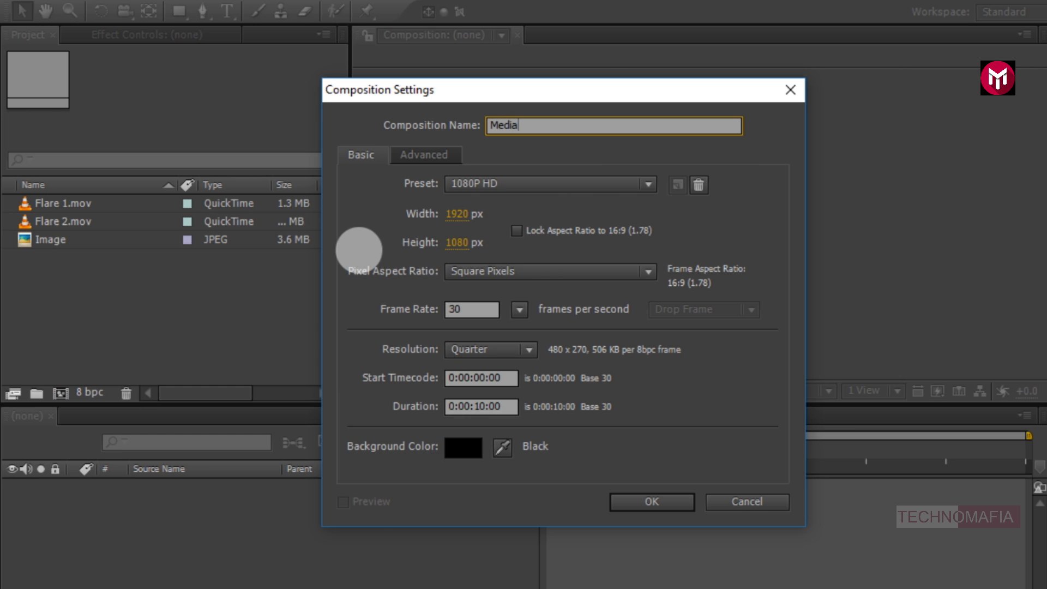
pyautogui.click(461, 214)
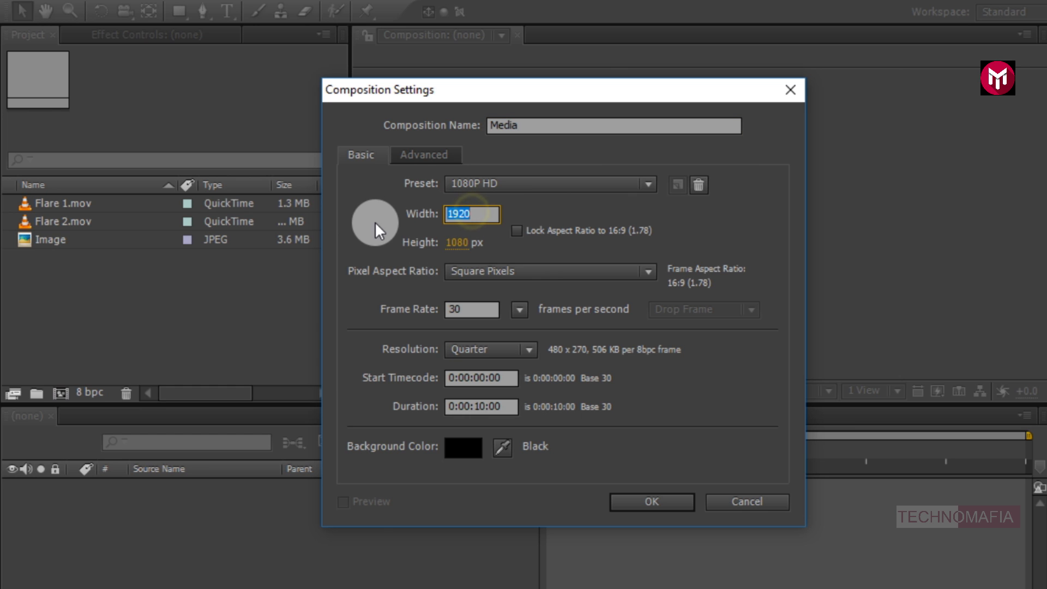
pyautogui.write('400')
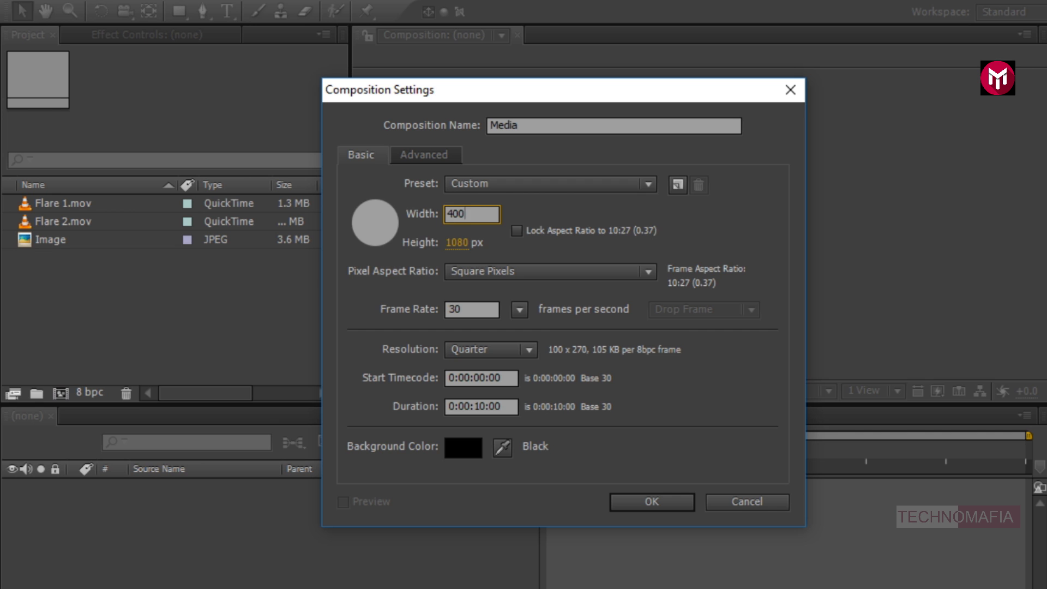
pyautogui.write('0')
pyautogui.click(453, 243)
pyautogui.press('BackSpace')
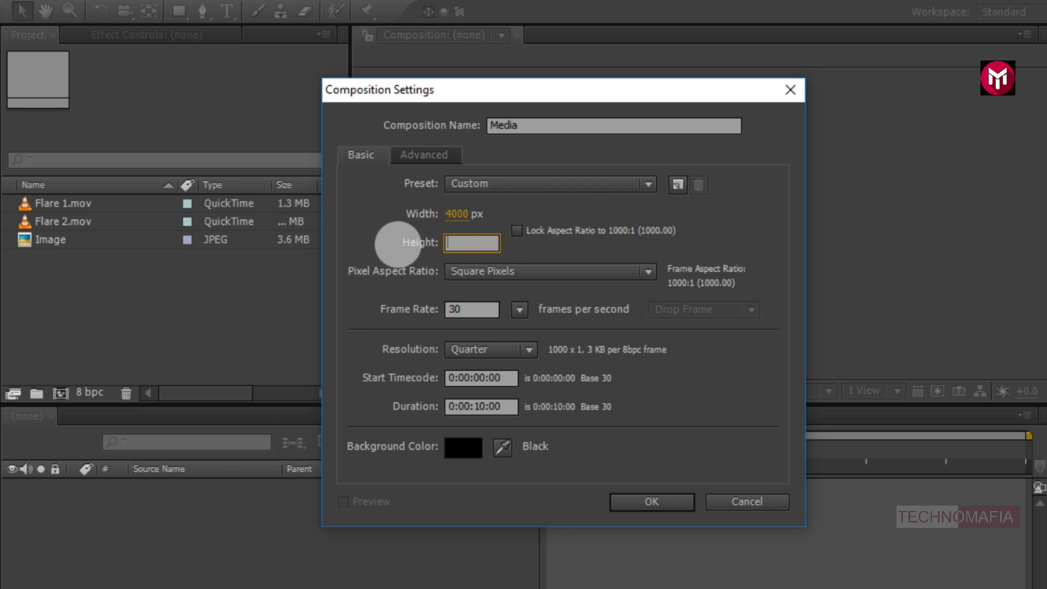
pyautogui.write('2200')
# Step: Set the Media composition's duration to 0:00:05:00 and create it
pyautogui.click(470, 313)
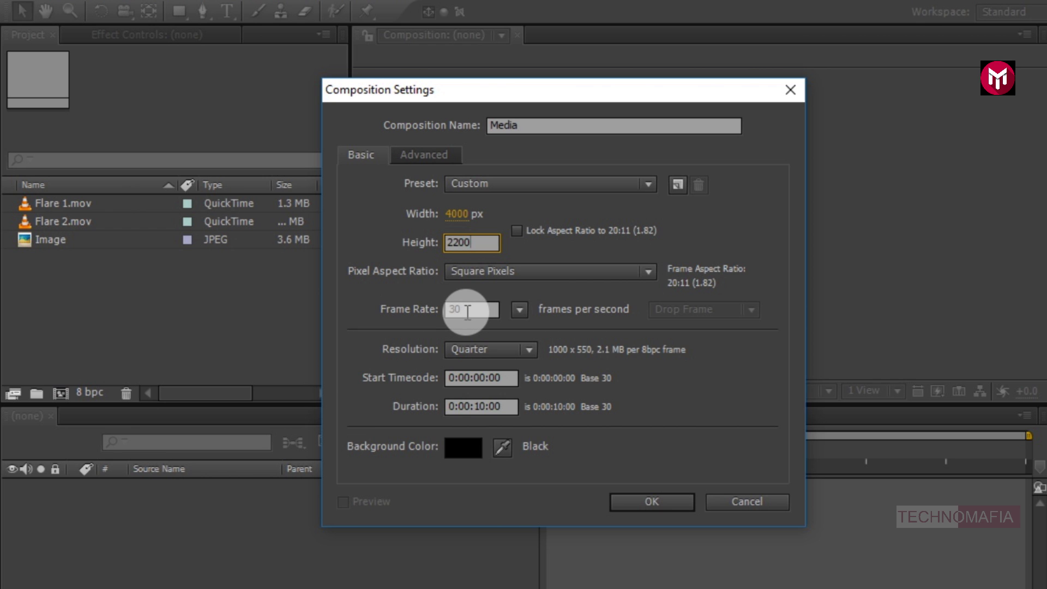
pyautogui.click(485, 405)
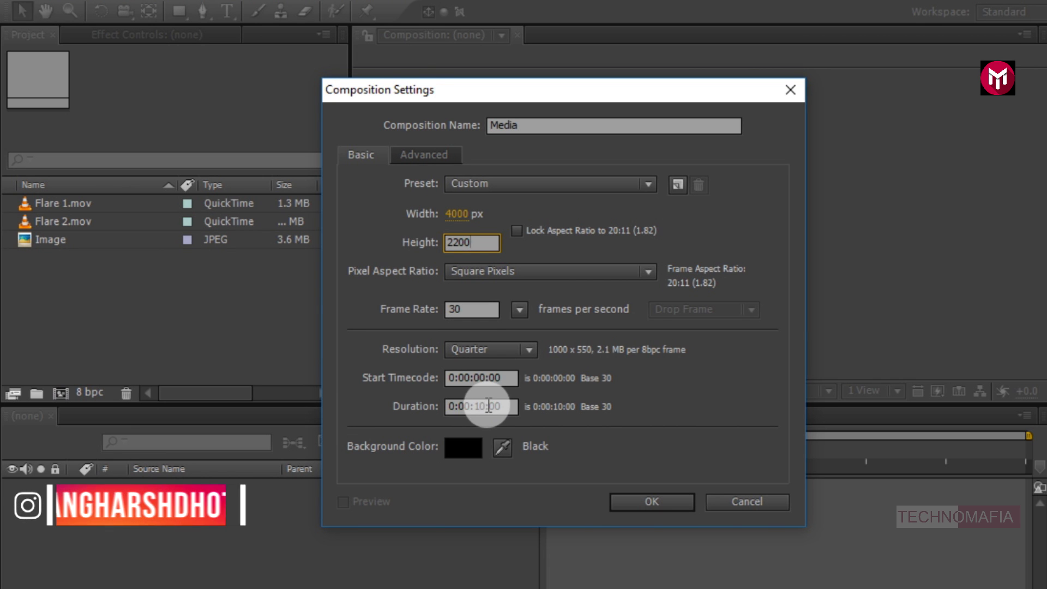
pyautogui.press('BackSpace')
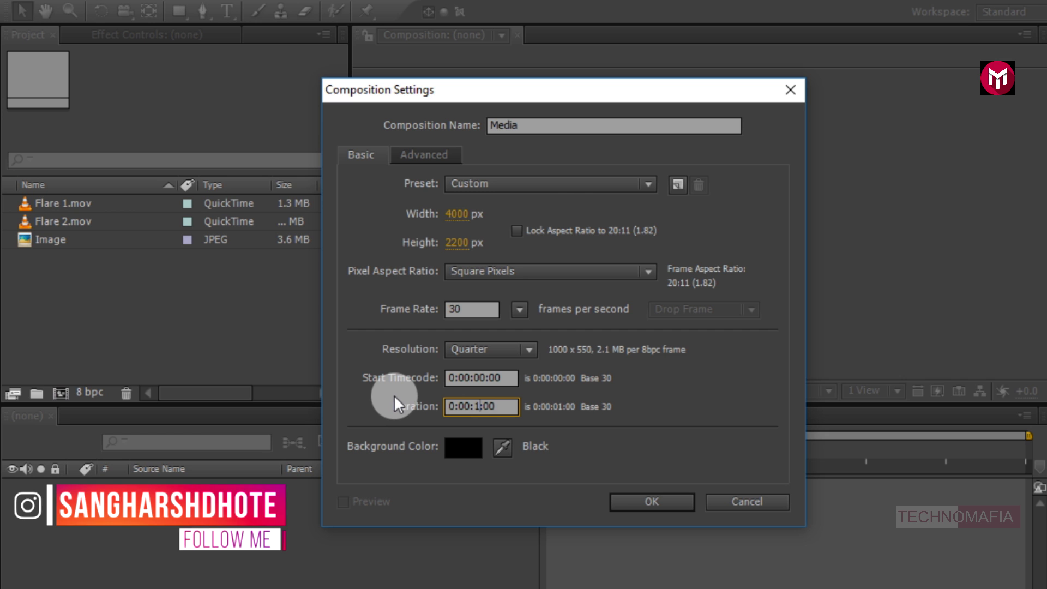
pyautogui.write('05')
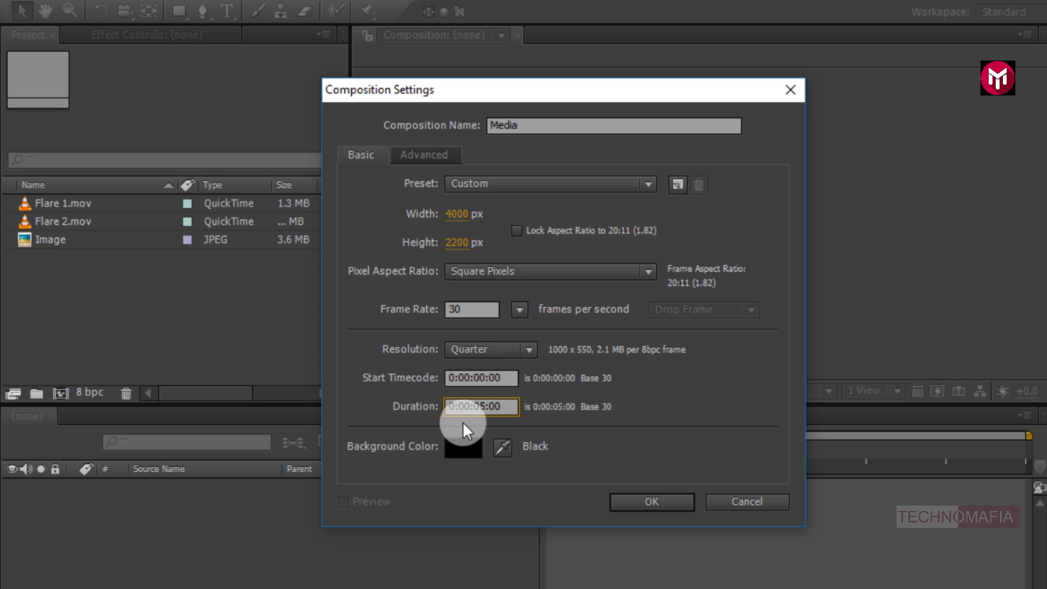
pyautogui.click(620, 496)
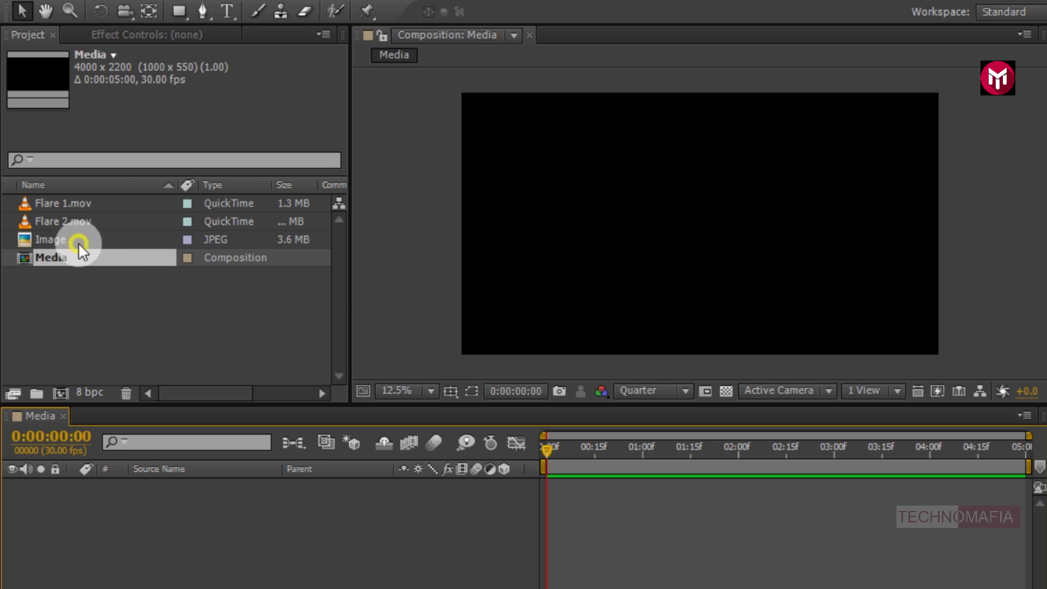
# Step: Add the Image footage to the Media composition and scale its layer to 67%
pyautogui.click(59, 243)
pyautogui.moveTo(55, 240); pyautogui.dragTo(206, 510)
pyautogui.press('s')
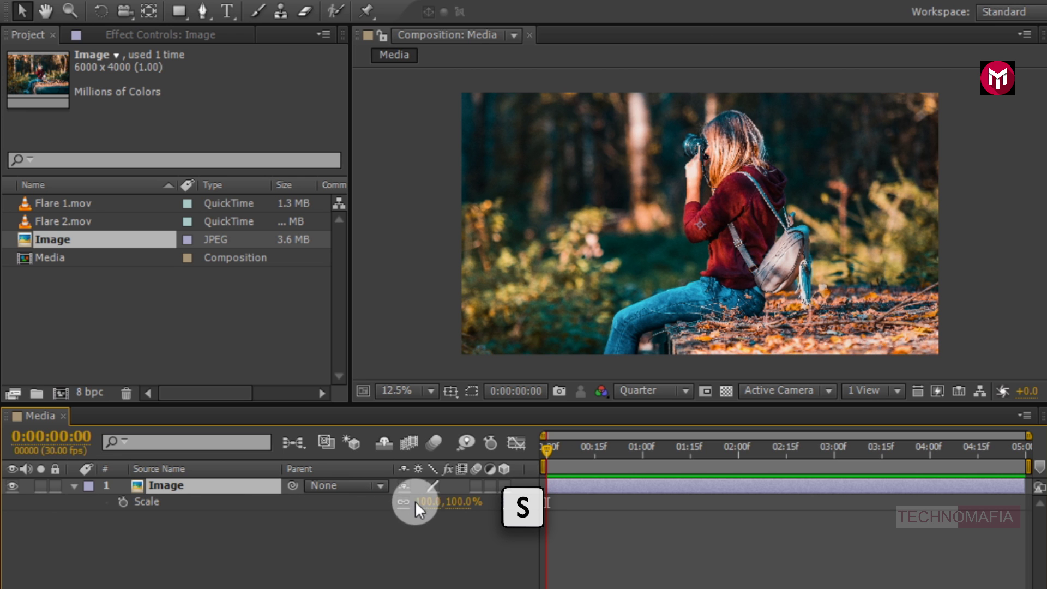
pyautogui.moveTo(426, 507); pyautogui.dragTo(402, 510)
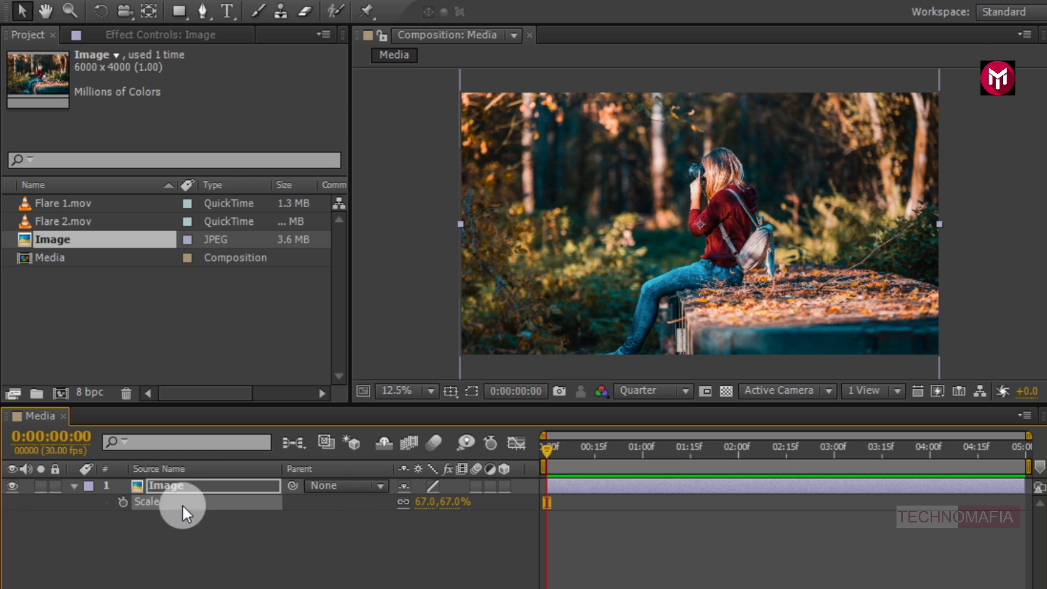
pyautogui.click(75, 486)
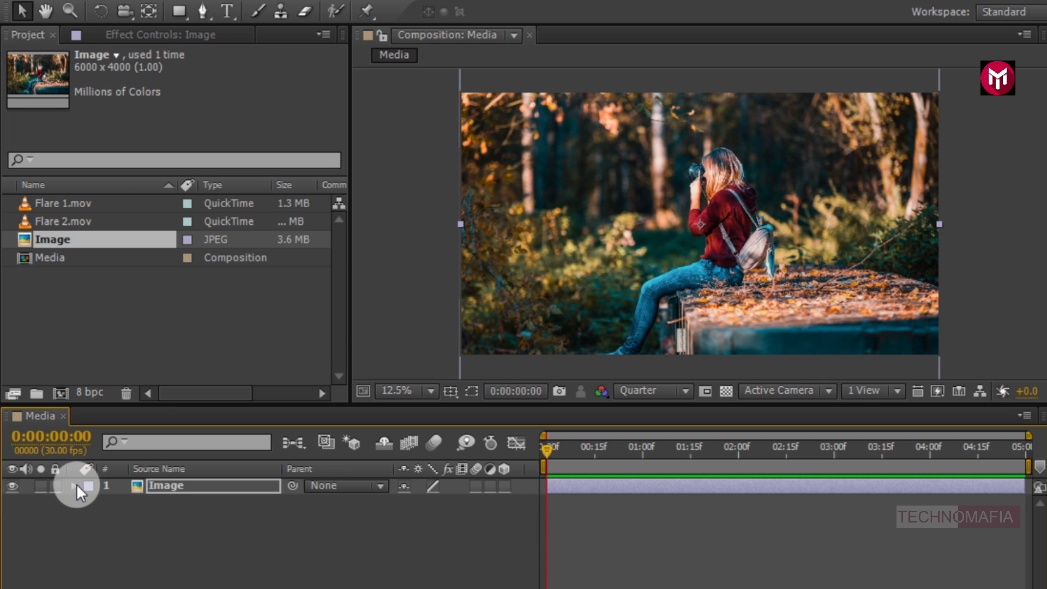
# Step: Start another new composition named Animation, sized 1920 x 1080 px
pyautogui.click(61, 393)
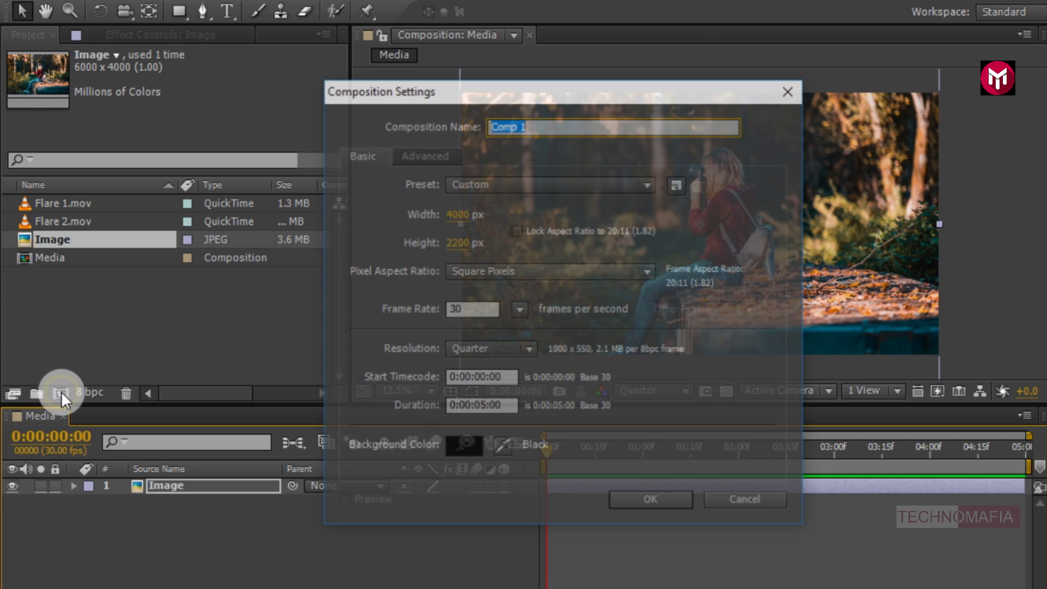
pyautogui.write('Animation')
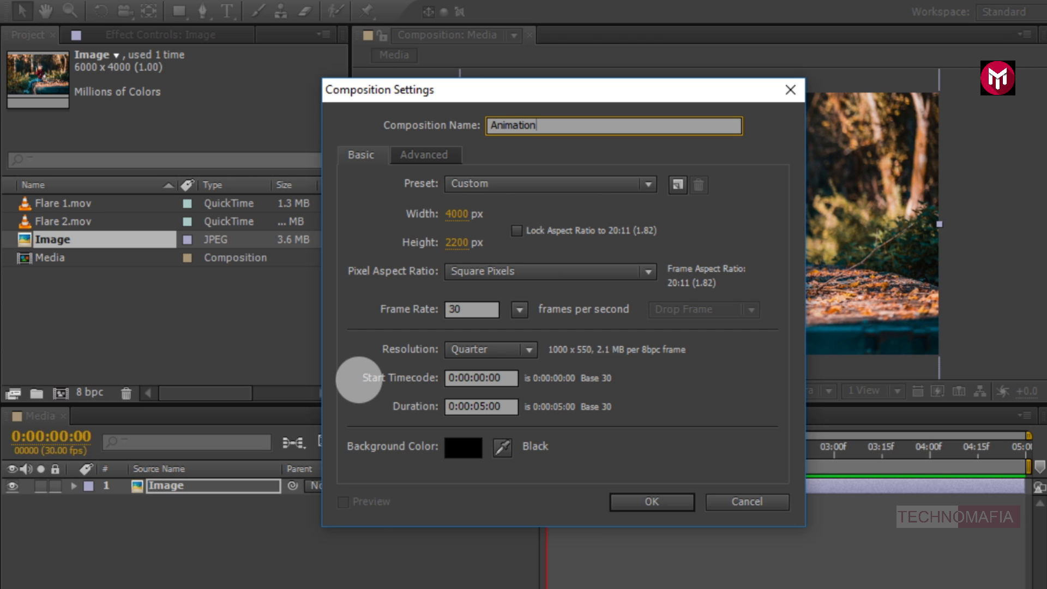
pyautogui.click(455, 214)
pyautogui.write('1920')
pyautogui.press('Tab')
pyautogui.write('1080')
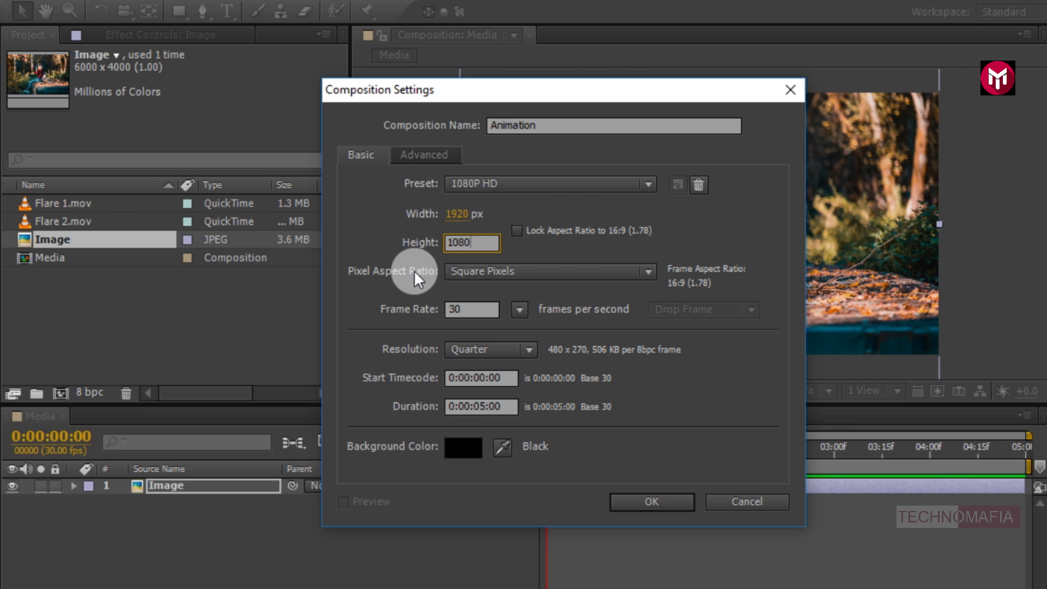
# Step: Set the Animation composition's duration to 0:00:03:00 and create it
pyautogui.click(457, 309)
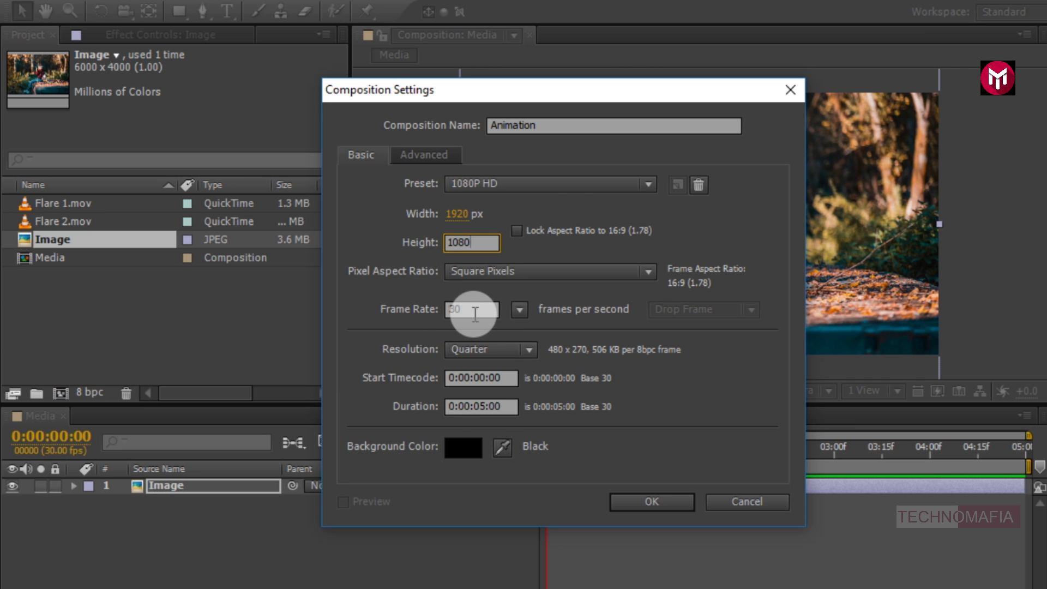
pyautogui.click(481, 407)
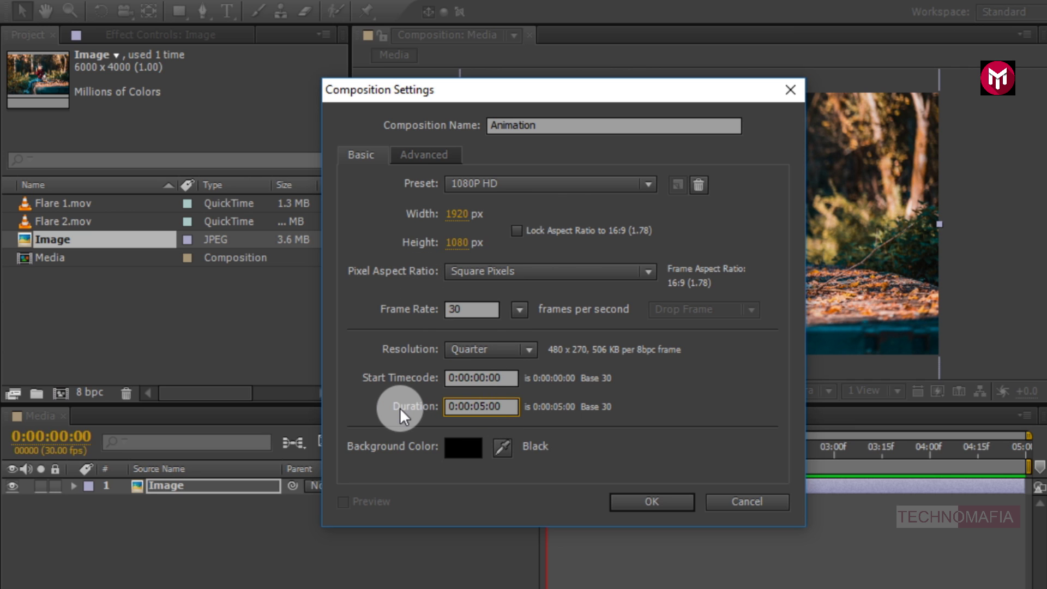
pyautogui.press('Delete')
pyautogui.write('3')
pyautogui.click(637, 499)
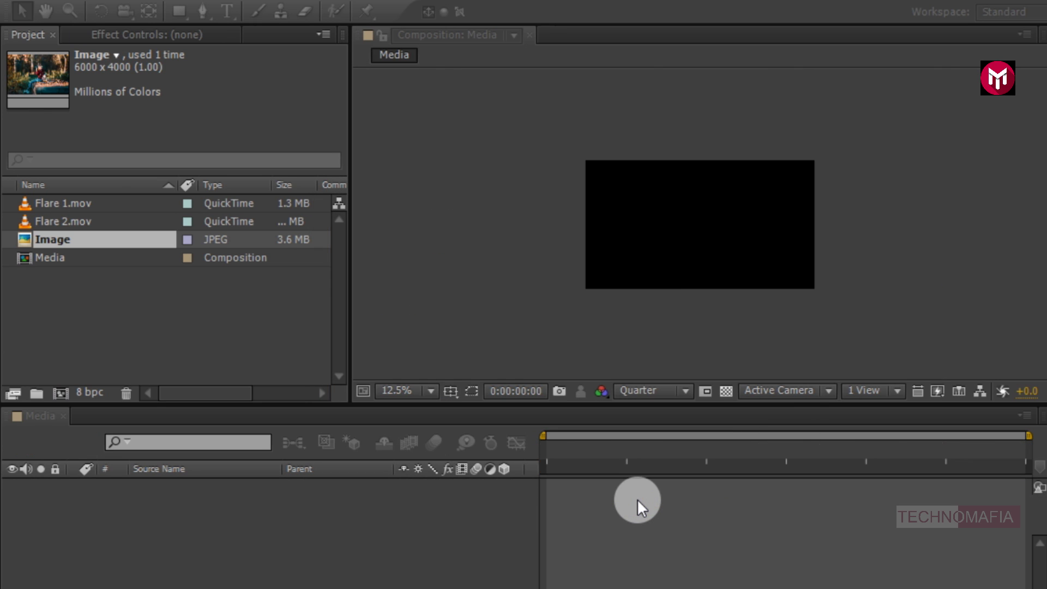
pyautogui.press('.')
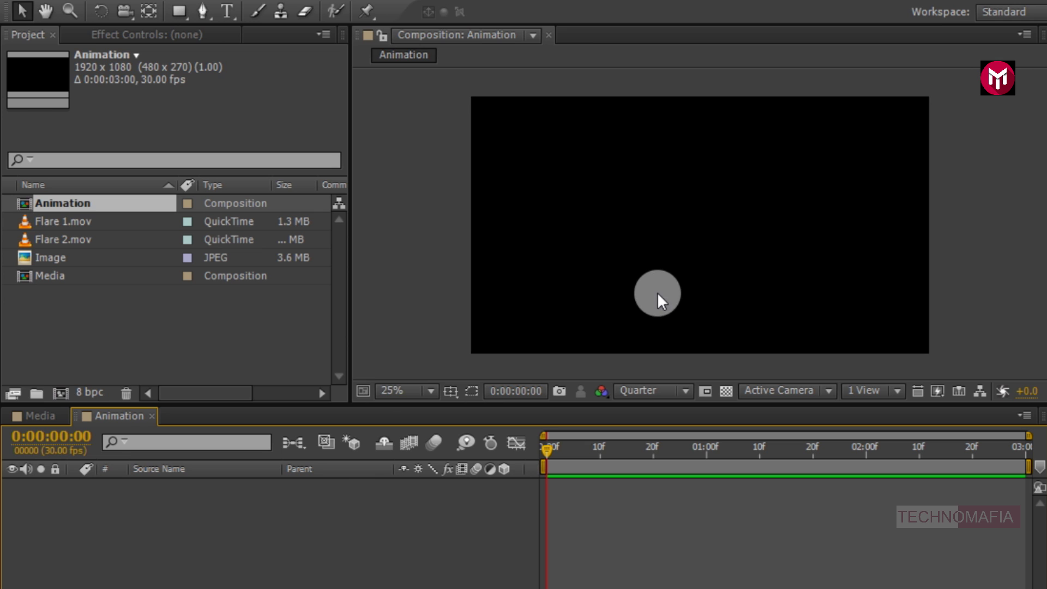
# Step: Place the Media composition in the Animation timeline as a layer and scale it to 56%
pyautogui.moveTo(53, 272); pyautogui.dragTo(151, 518)
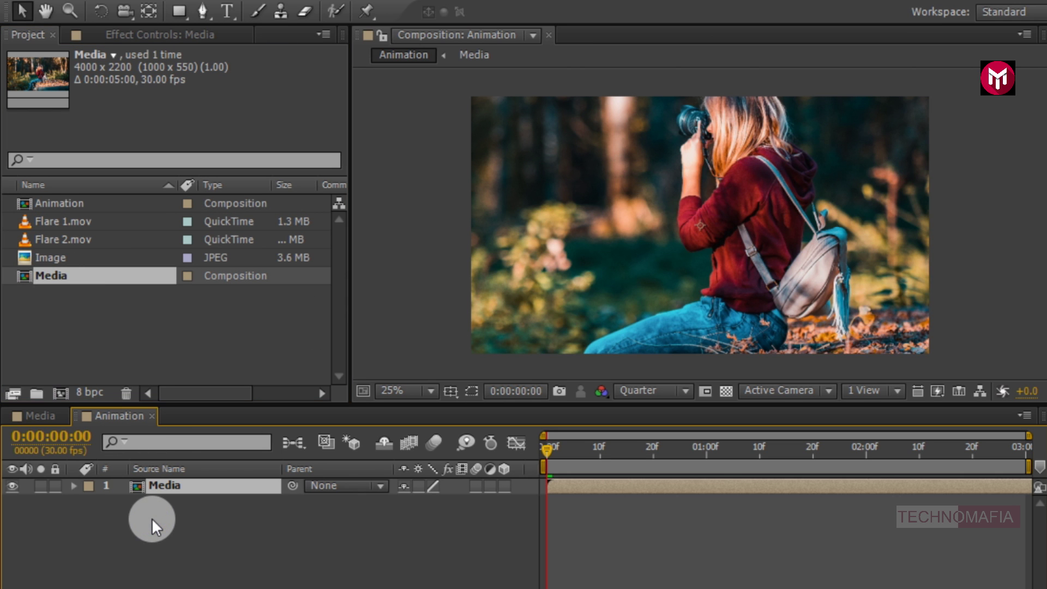
pyautogui.press('s')
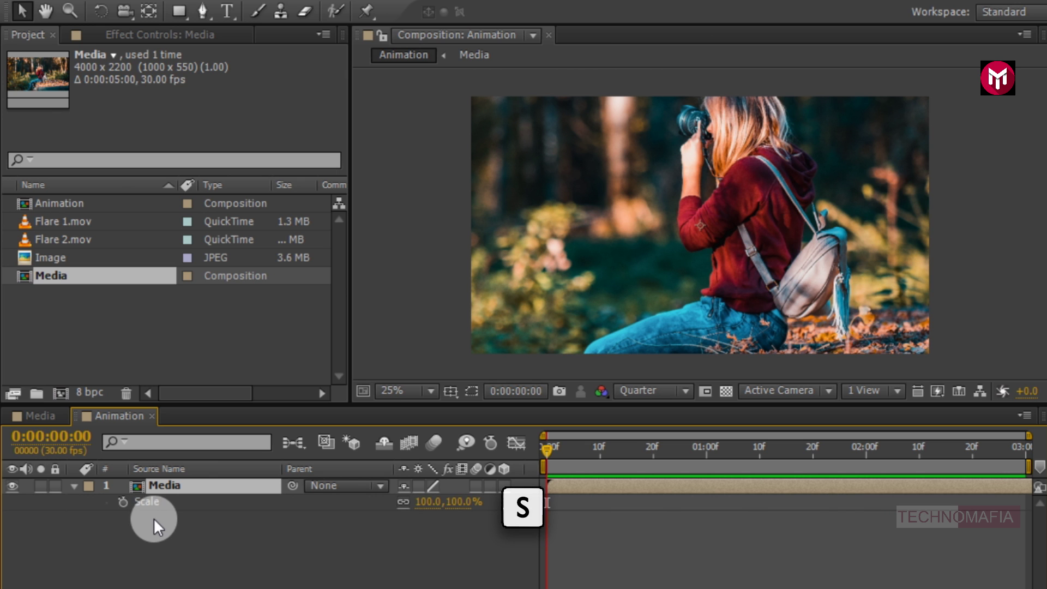
pyautogui.moveTo(423, 501); pyautogui.dragTo(396, 511)
pyautogui.click(395, 511)
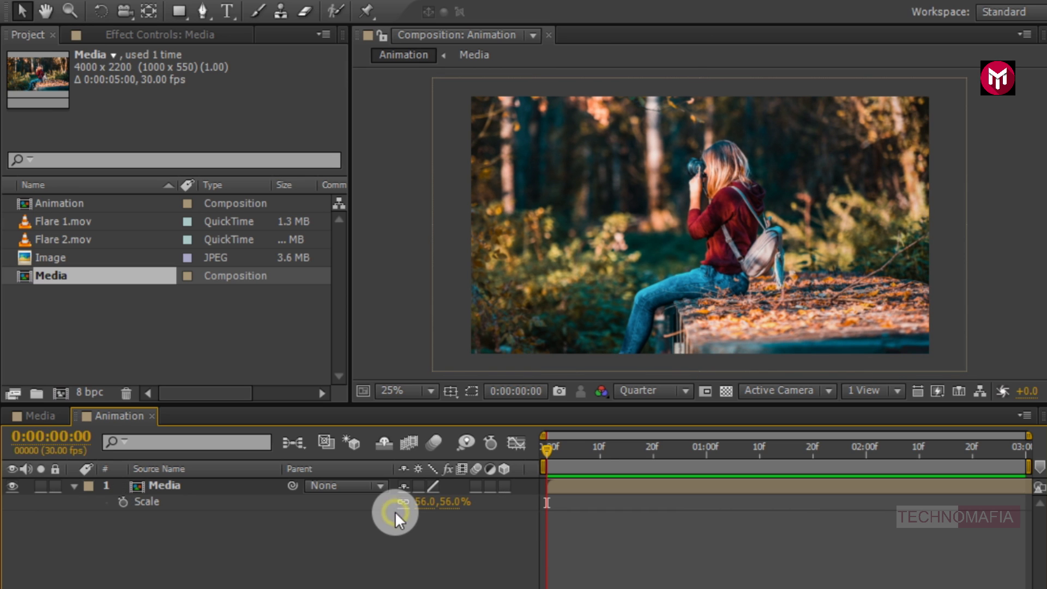
pyautogui.click(74, 485)
# Step: Make the Media layer 3D, duplicate it, and hide the lower copy
pyautogui.click(178, 491)
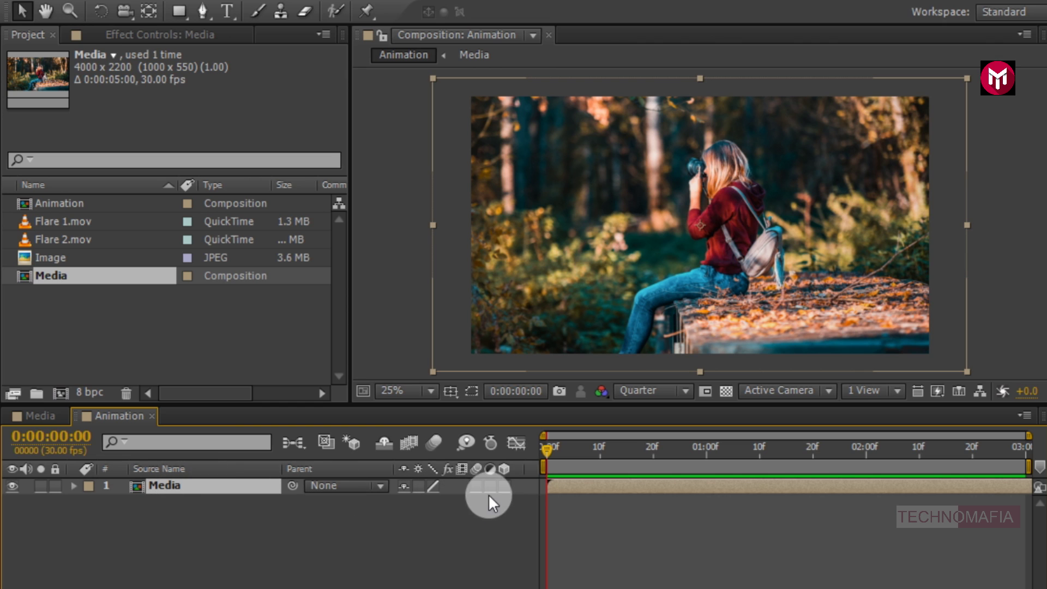
pyautogui.click(504, 485)
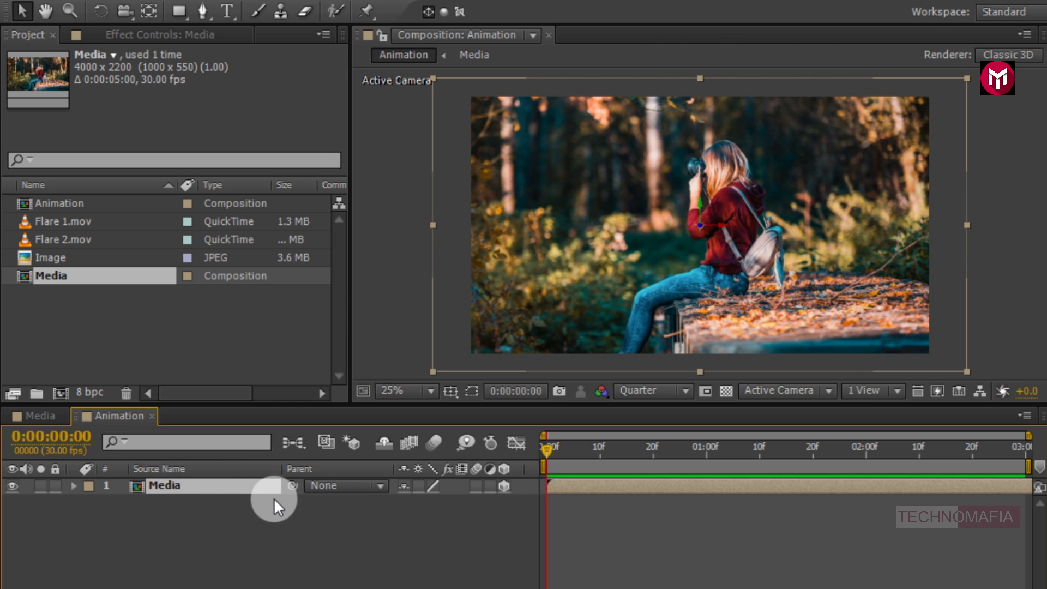
pyautogui.hotkey('ctrl', 'd')
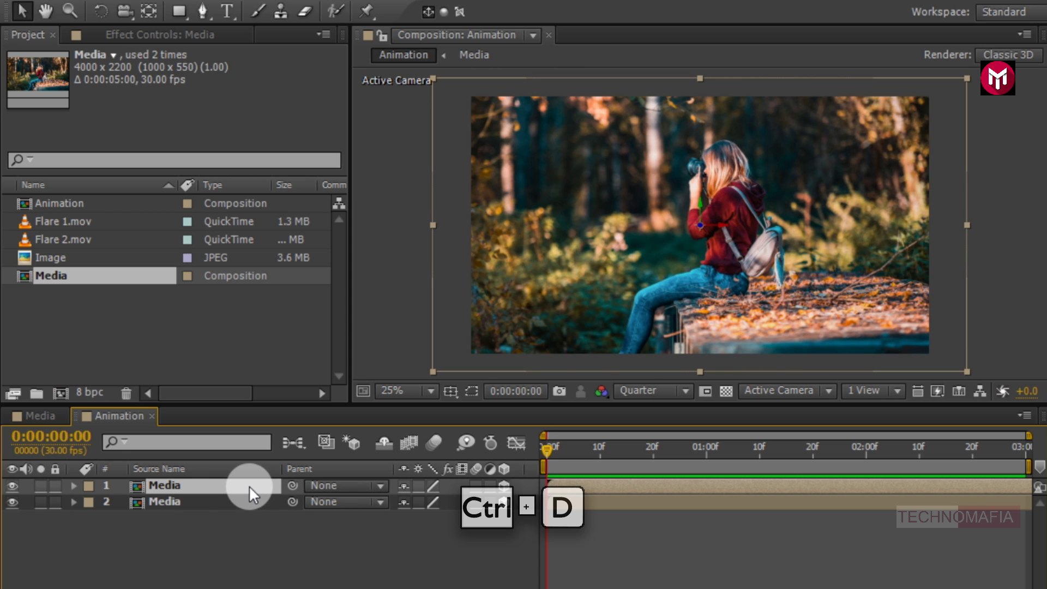
pyautogui.click(12, 501)
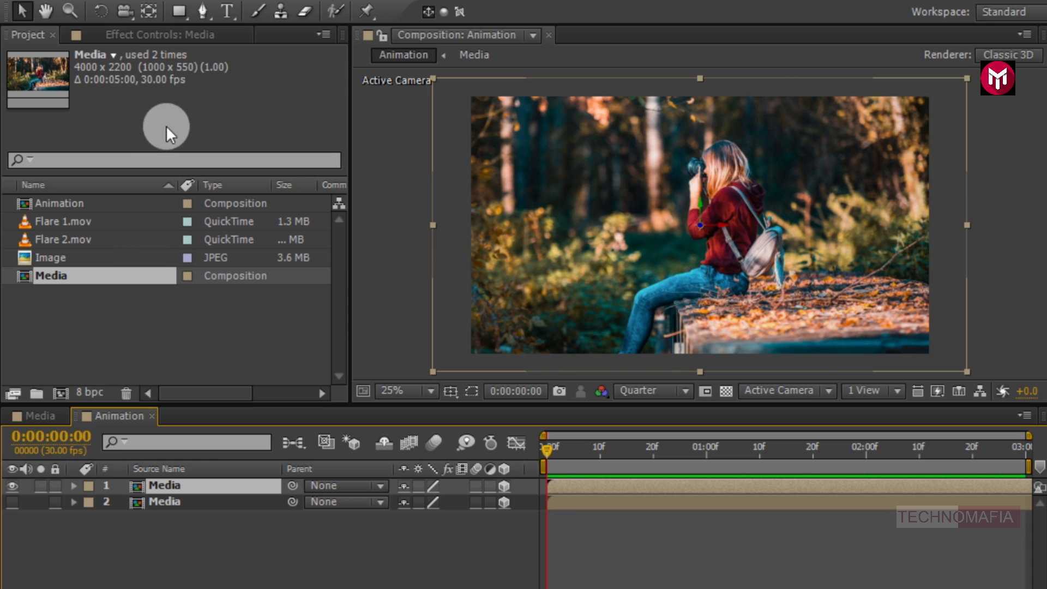
# Step: Draw a circular mask on the upper Media layer with the Ellipse Tool, centred on the frame and slightly taller than it
pyautogui.click(180, 11)
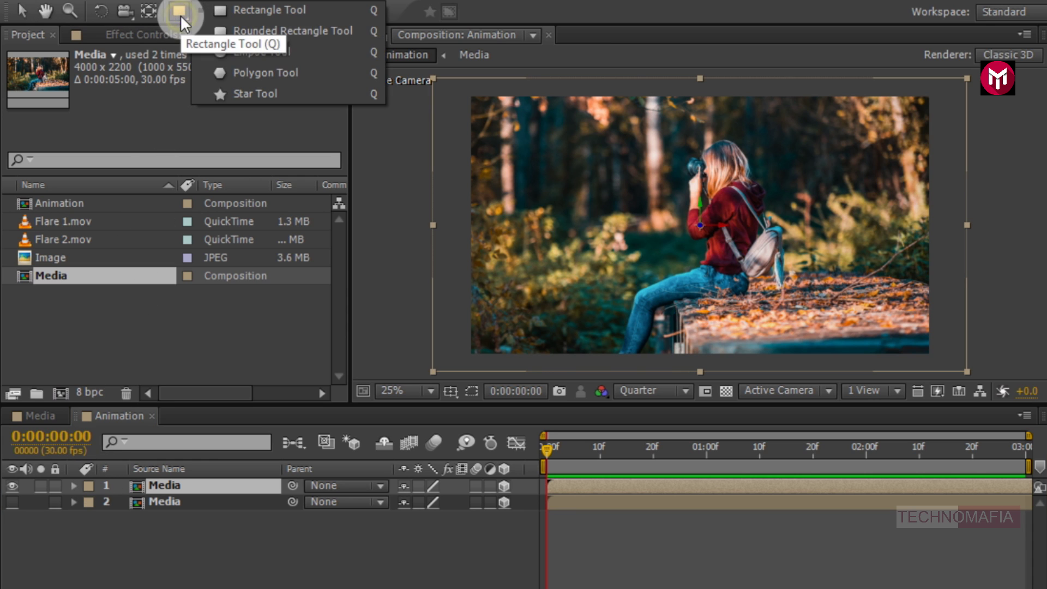
pyautogui.click(305, 49)
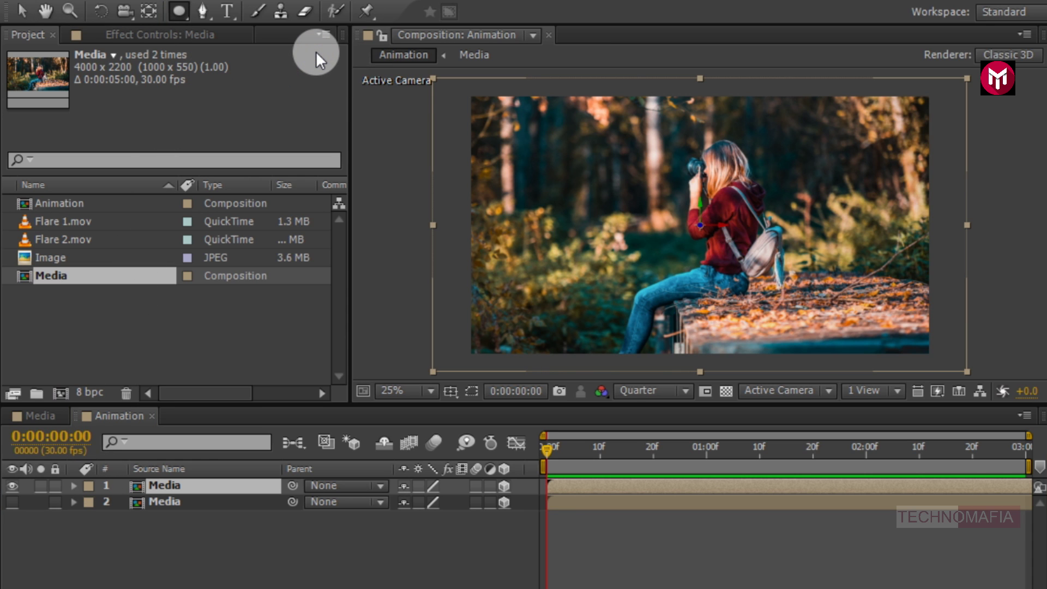
pyautogui.click(700, 225)
pyautogui.moveTo(701, 224); pyautogui.dragTo(850, 151)
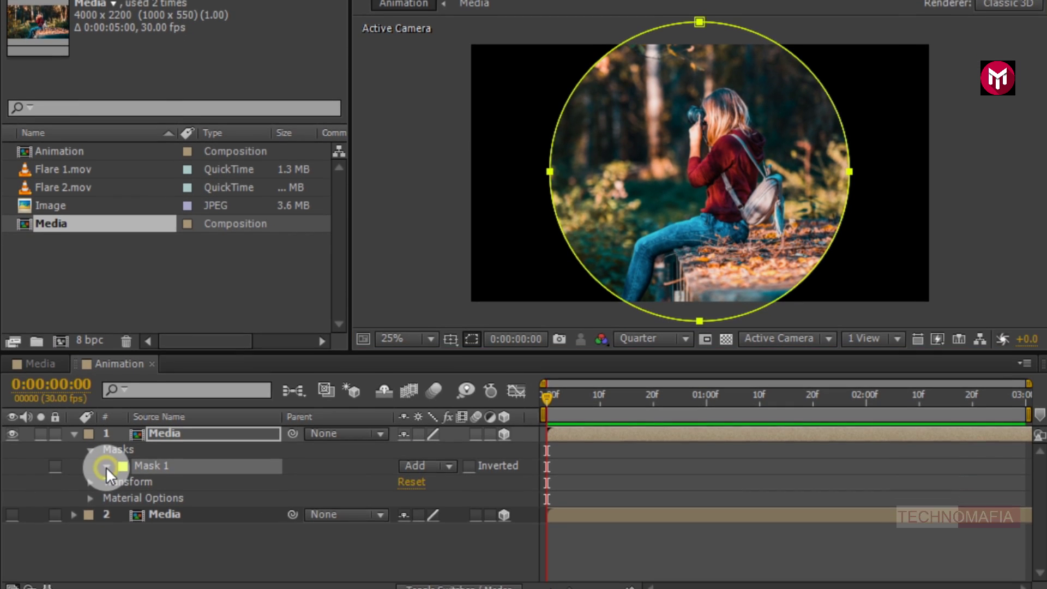
# Step: Set the circular mask's expansion on the upper Media layer to -610 pixels
pyautogui.click(107, 505)
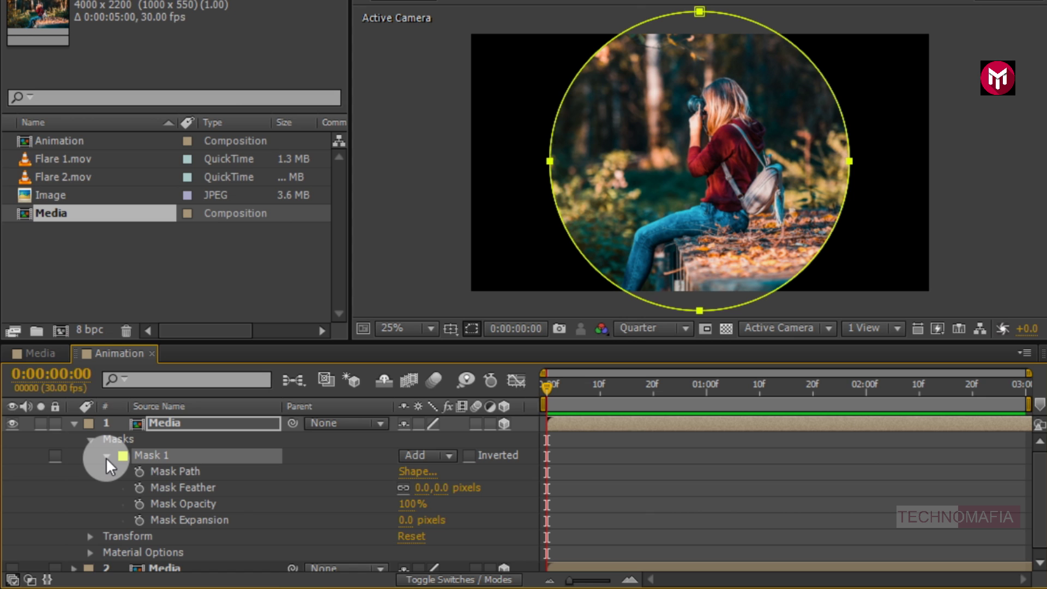
pyautogui.moveTo(406, 521); pyautogui.dragTo(11, 526)
pyautogui.moveTo(378, 521); pyautogui.dragTo(253, 521)
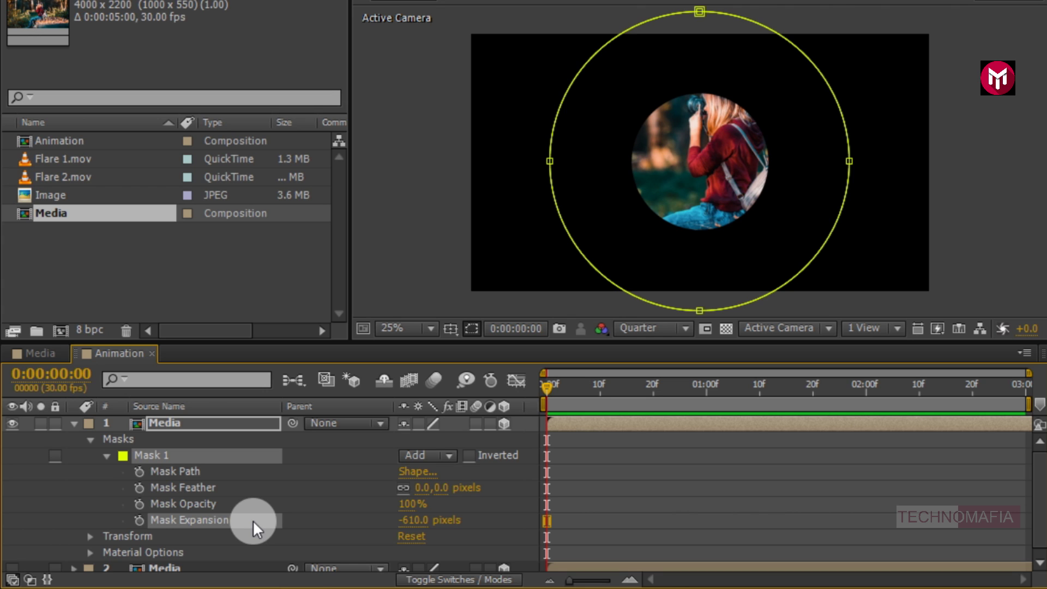
pyautogui.click(73, 424)
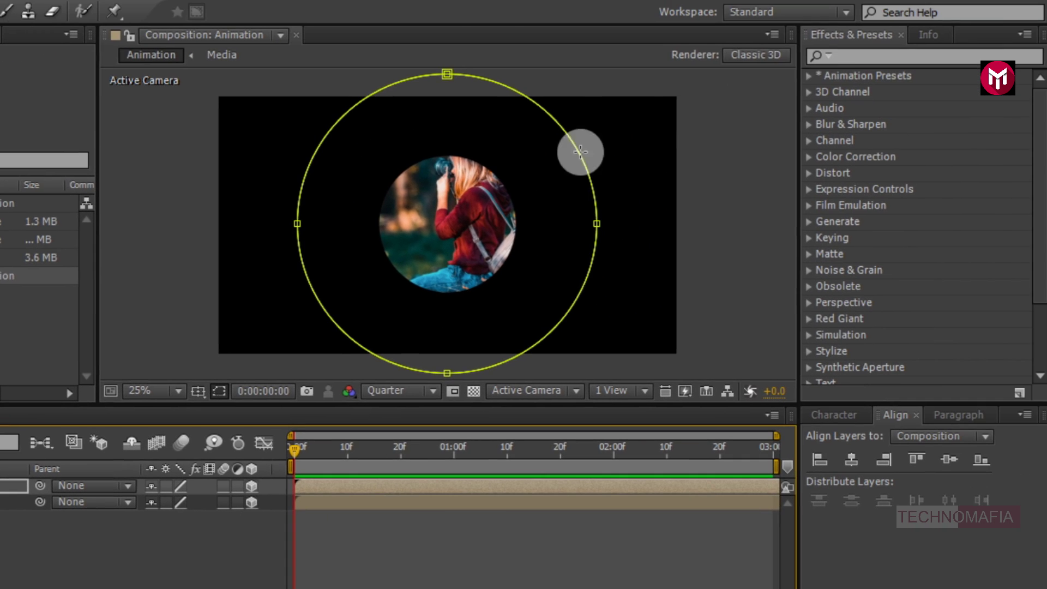
# Step: Find the Drop Shadow effect and apply it to the masked upper Media layer
pyautogui.click(843, 55)
pyautogui.write('d')
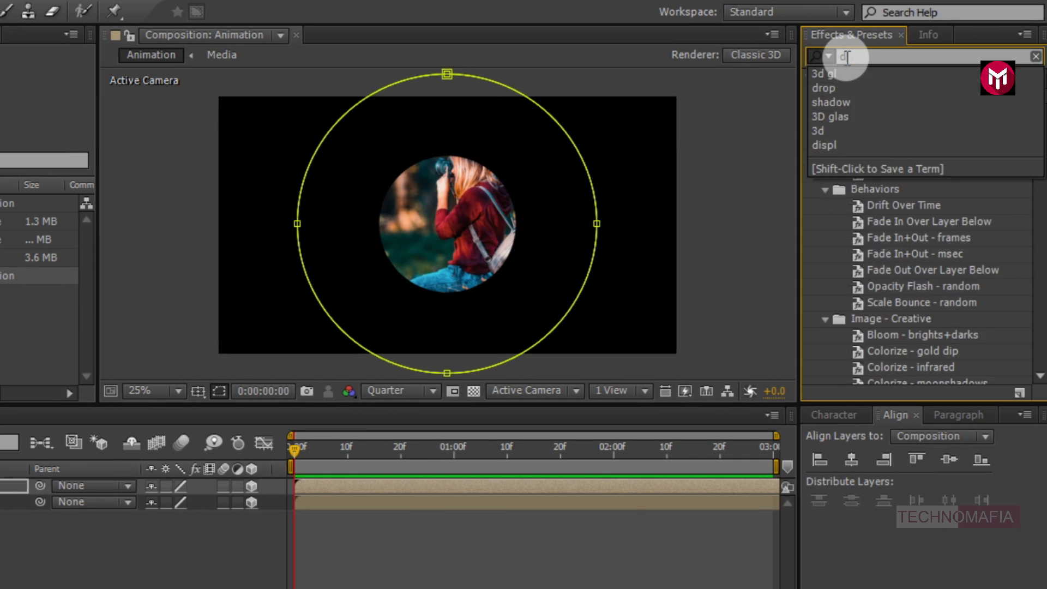
pyautogui.write('rop')
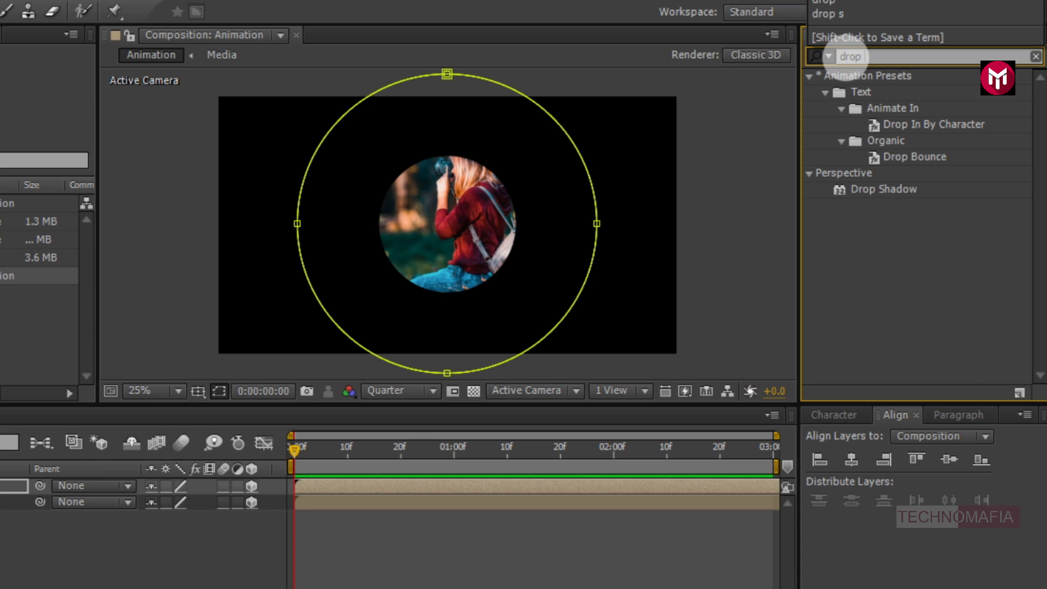
pyautogui.doubleClick(868, 188)
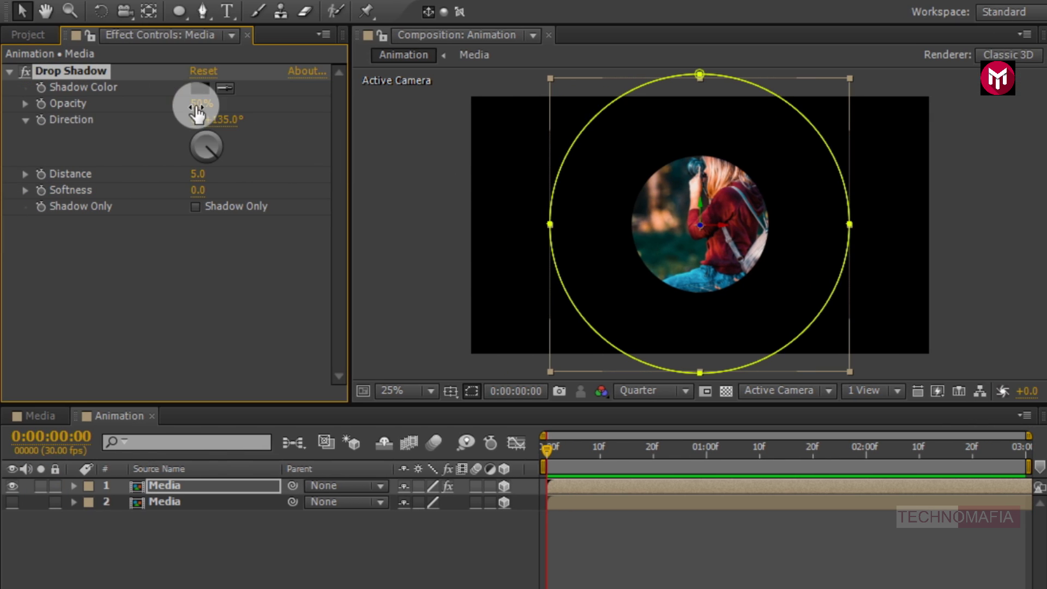
# Step: Set the Drop Shadow's opacity to 20% and its direction to 0° on the upper Media layer
pyautogui.click(195, 104)
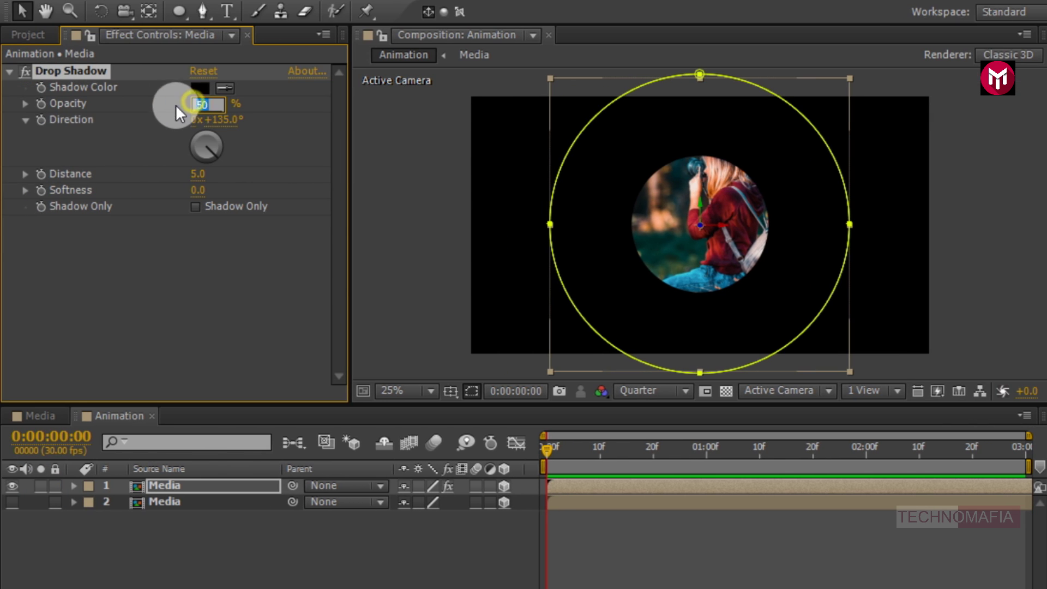
pyautogui.write('20')
pyautogui.press('Return')
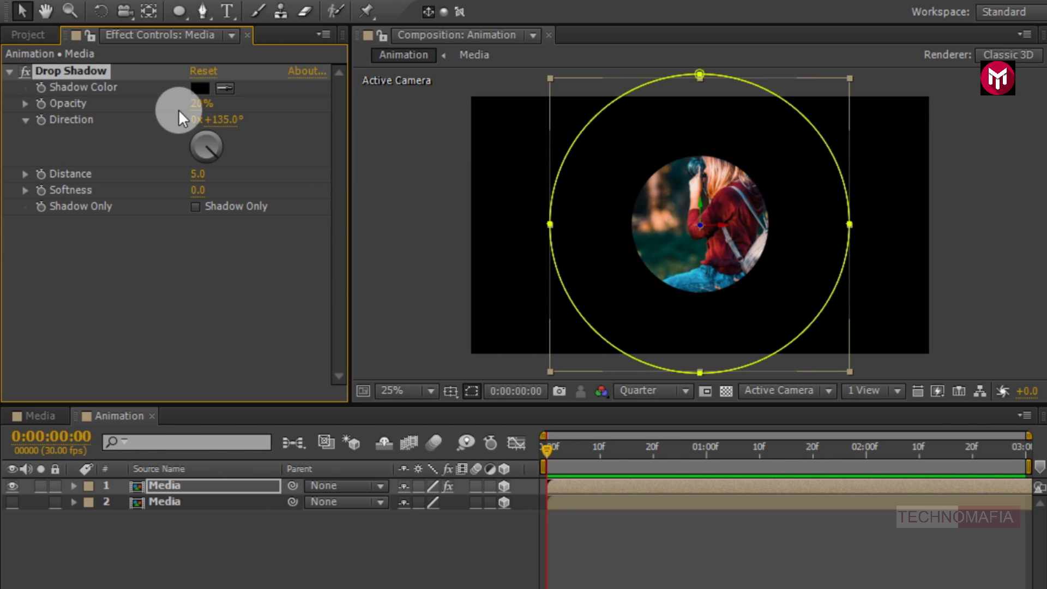
pyautogui.click(221, 119)
pyautogui.write('0')
pyautogui.press('Return')
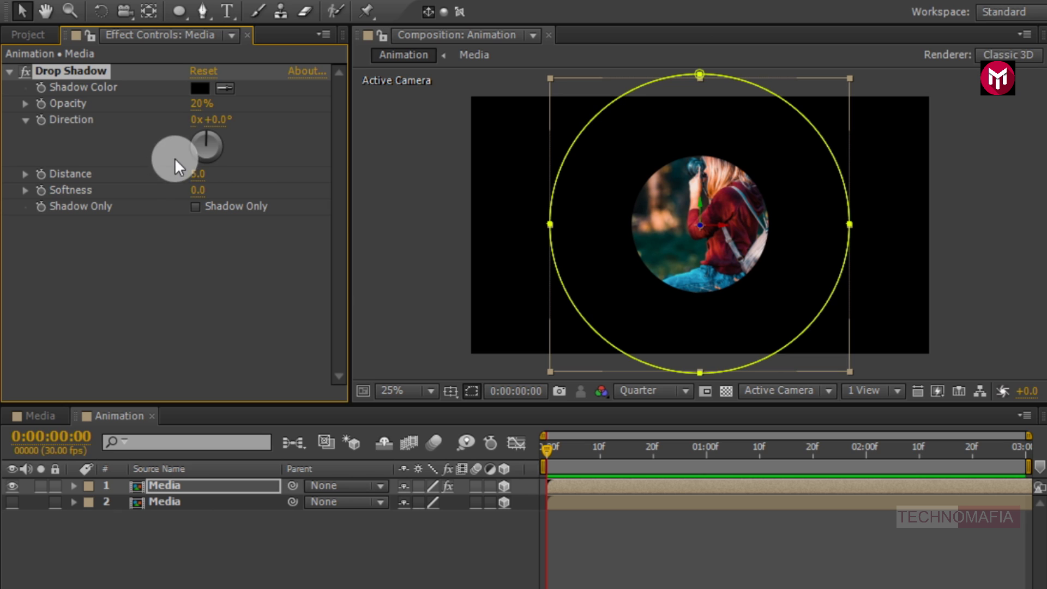
# Step: Set the Drop Shadow's distance to 0 and its softness to 500
pyautogui.click(195, 174)
pyautogui.write('0')
pyautogui.press('Return')
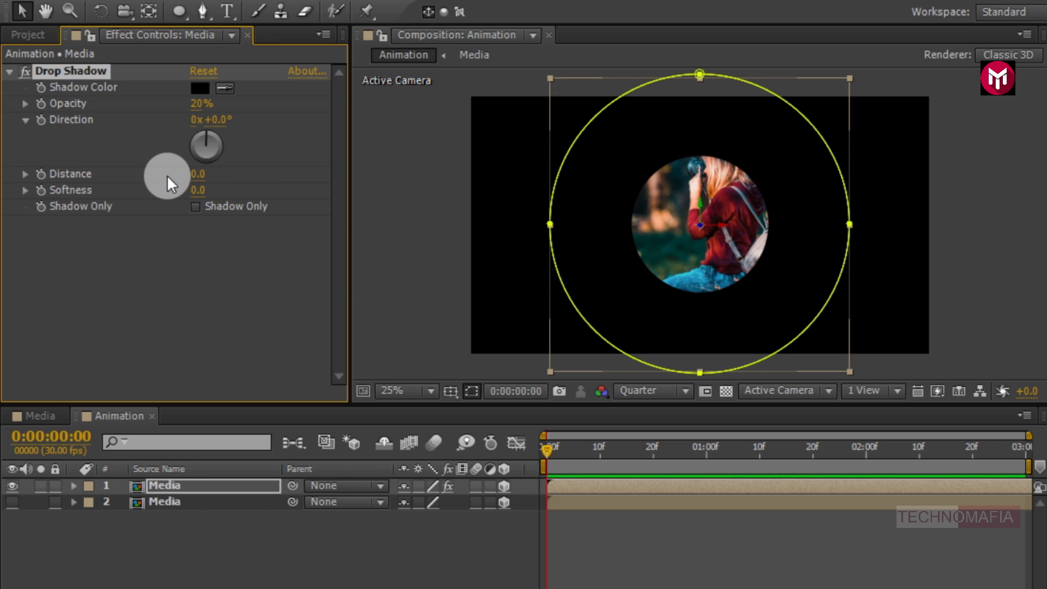
pyautogui.click(192, 192)
pyautogui.write('500')
pyautogui.press('Return')
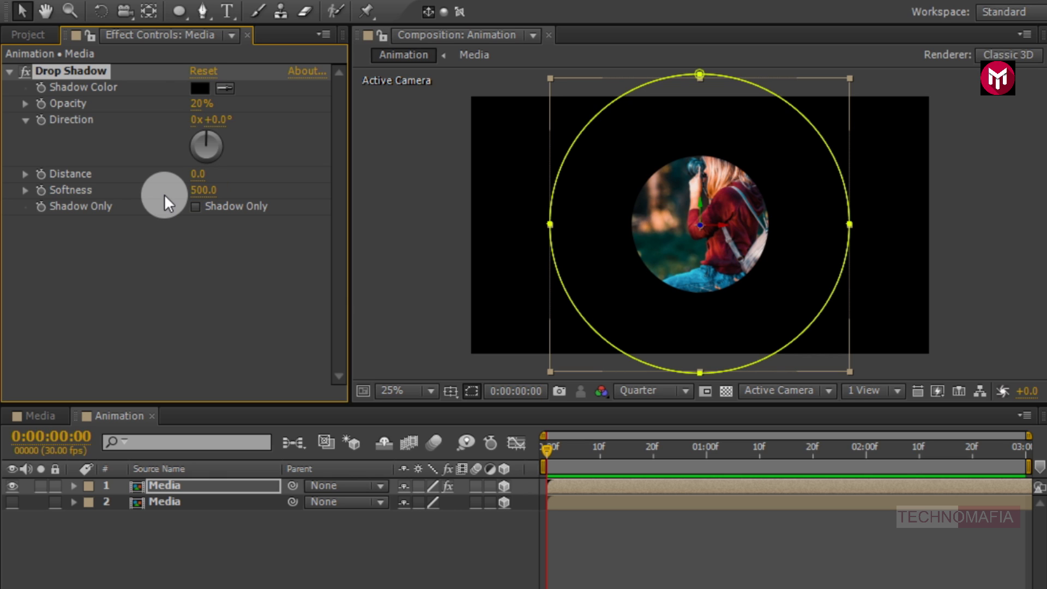
# Step: Duplicate the masked Media layer with its Drop Shadow
pyautogui.click(159, 487)
pyautogui.hotkey('ctrl', 'd')
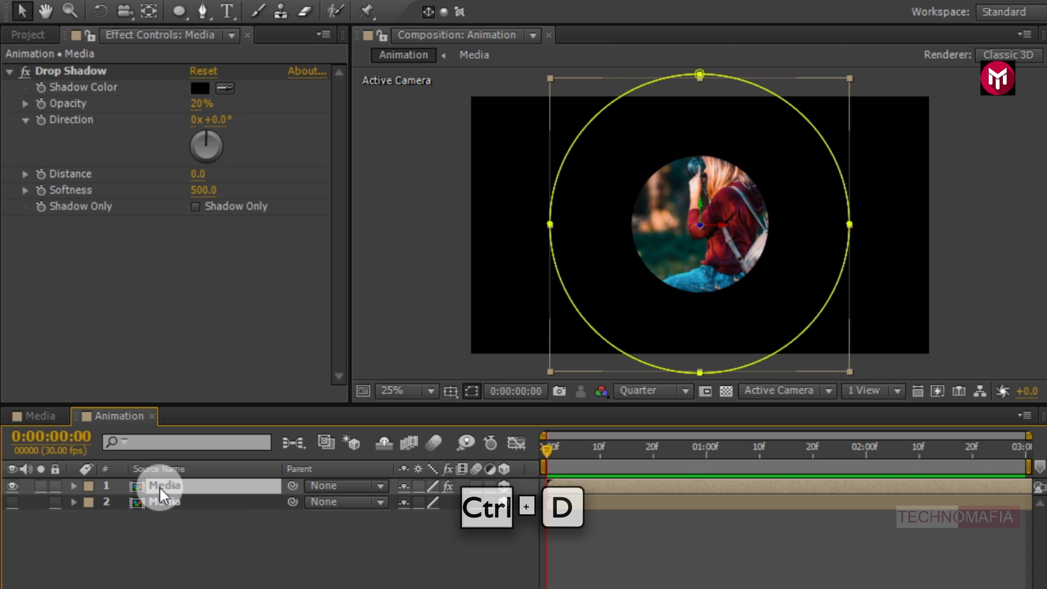
pyautogui.hotkey('ctrl', 'd')
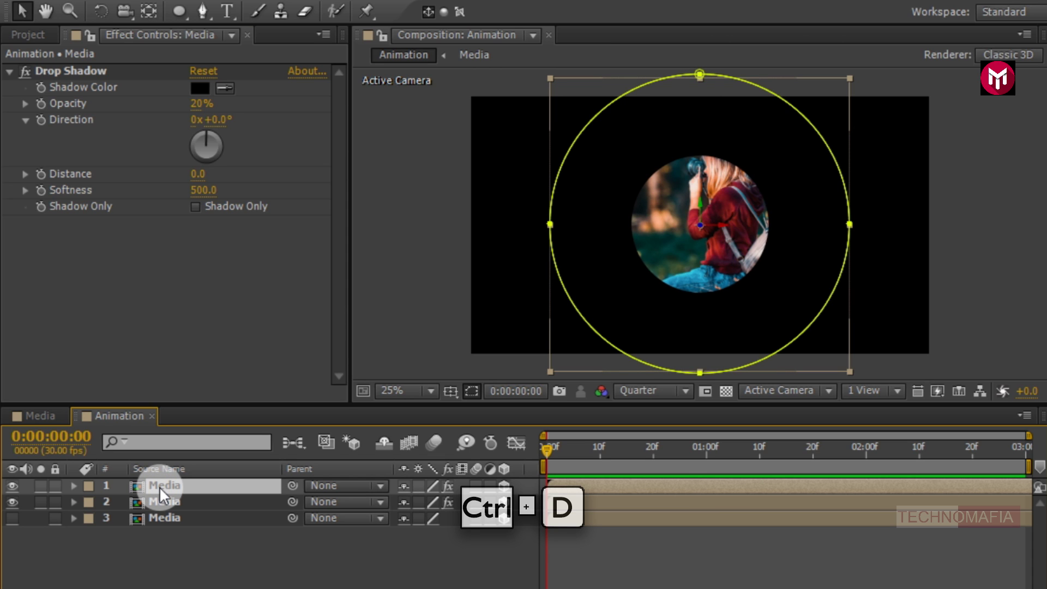
# Step: Keyframe Mask 1's expansion on the topmost Media layer at 0:00:00:00 with a value of -338 pixels
pyautogui.click(73, 485)
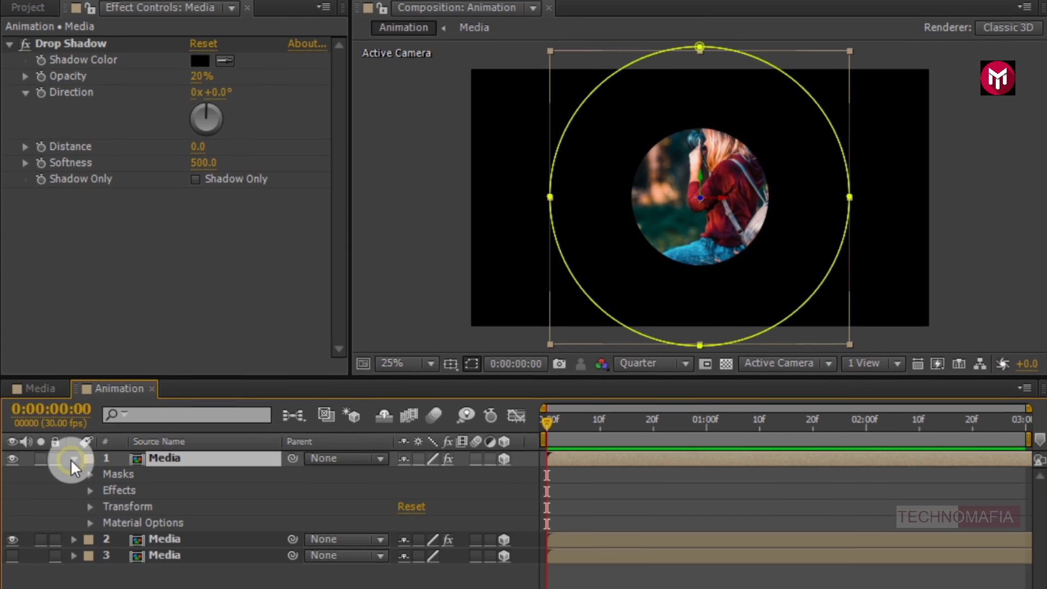
pyautogui.click(86, 442)
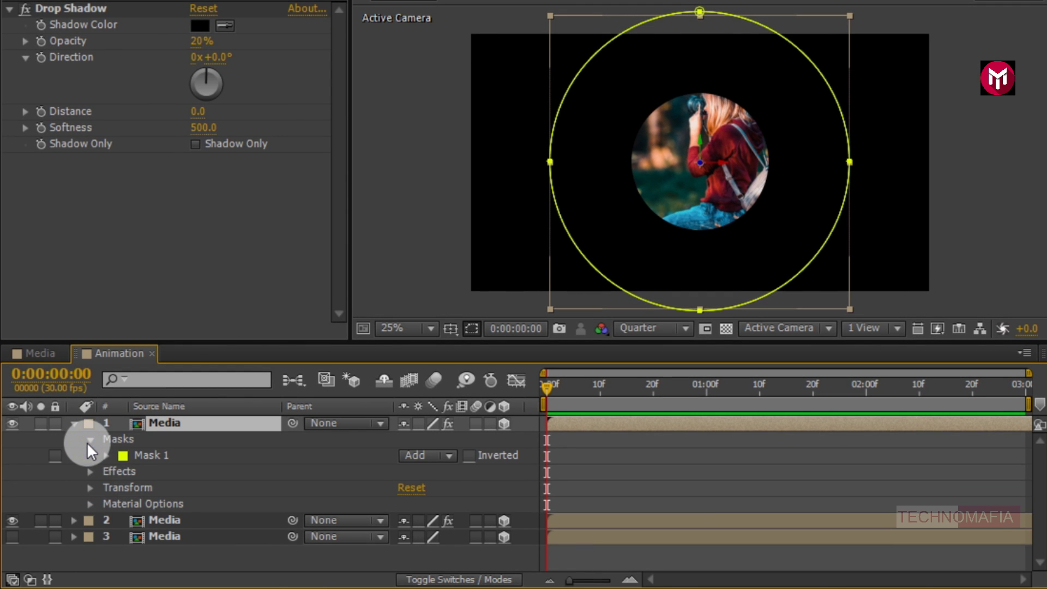
pyautogui.click(106, 456)
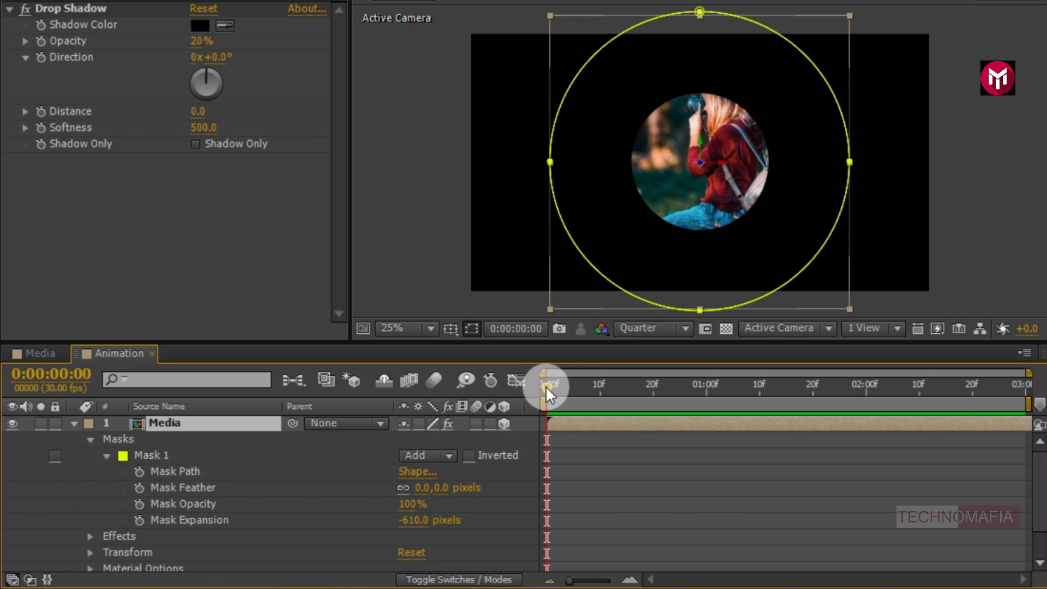
pyautogui.click(139, 520)
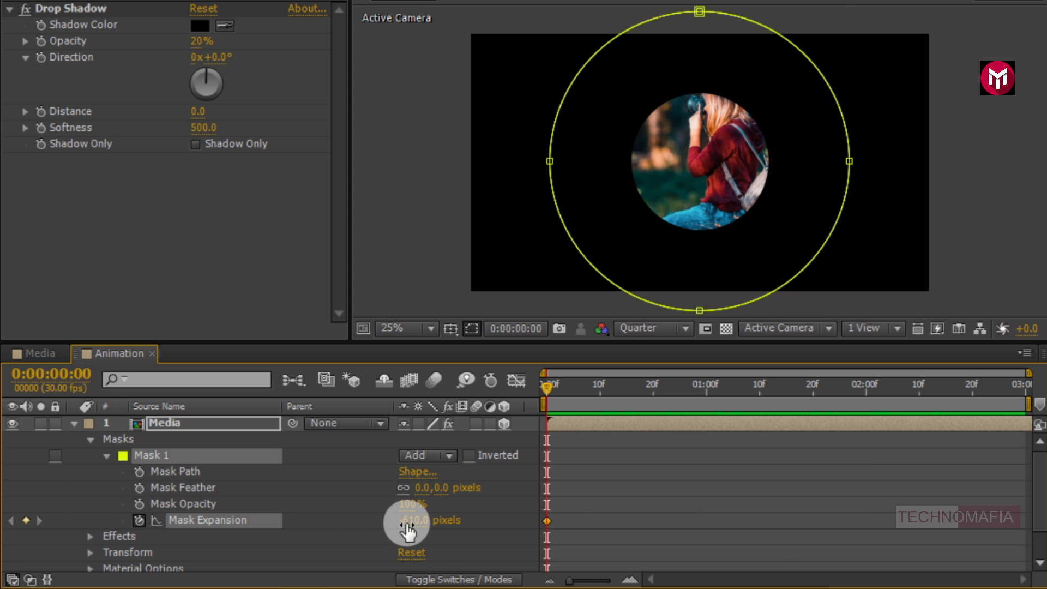
pyautogui.moveTo(407, 518); pyautogui.dragTo(642, 515)
pyautogui.click(656, 513)
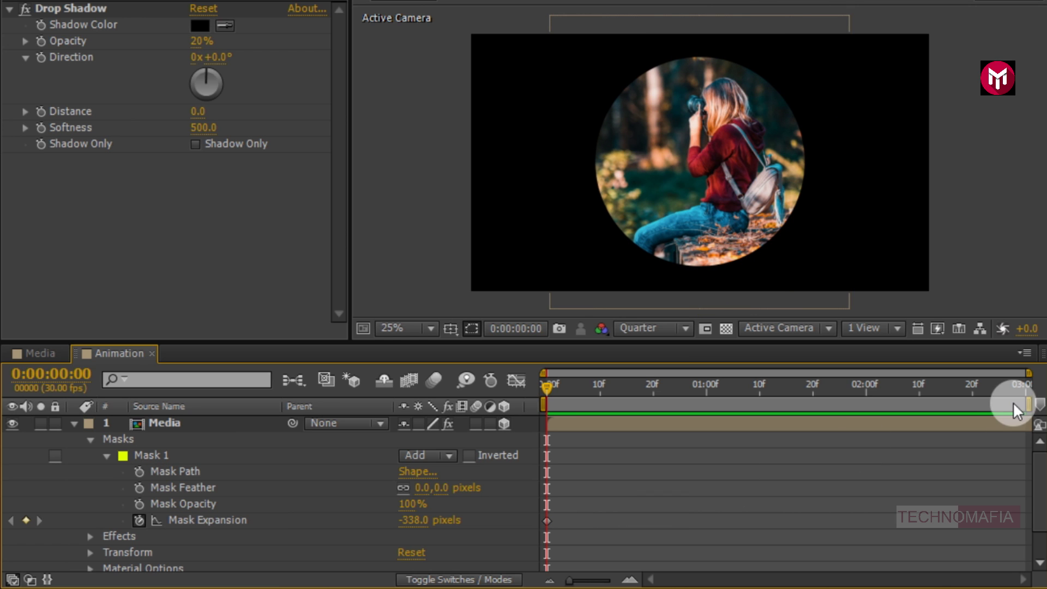
# Step: Add a Mask Expansion keyframe of 0 pixels at 0:00:02:29 on the topmost Media layer
pyautogui.click(1026, 385)
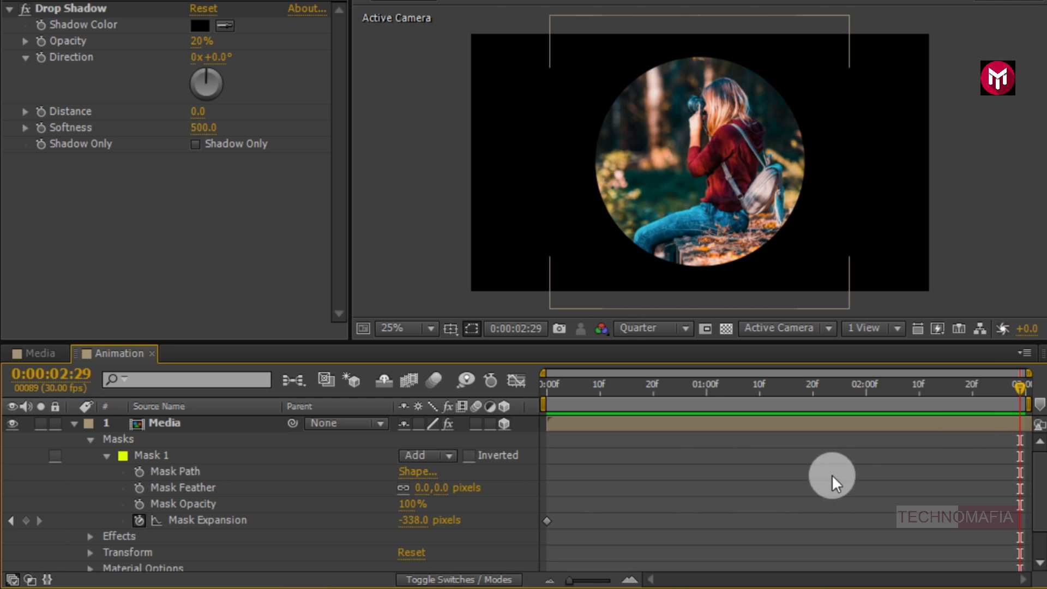
pyautogui.click(411, 521)
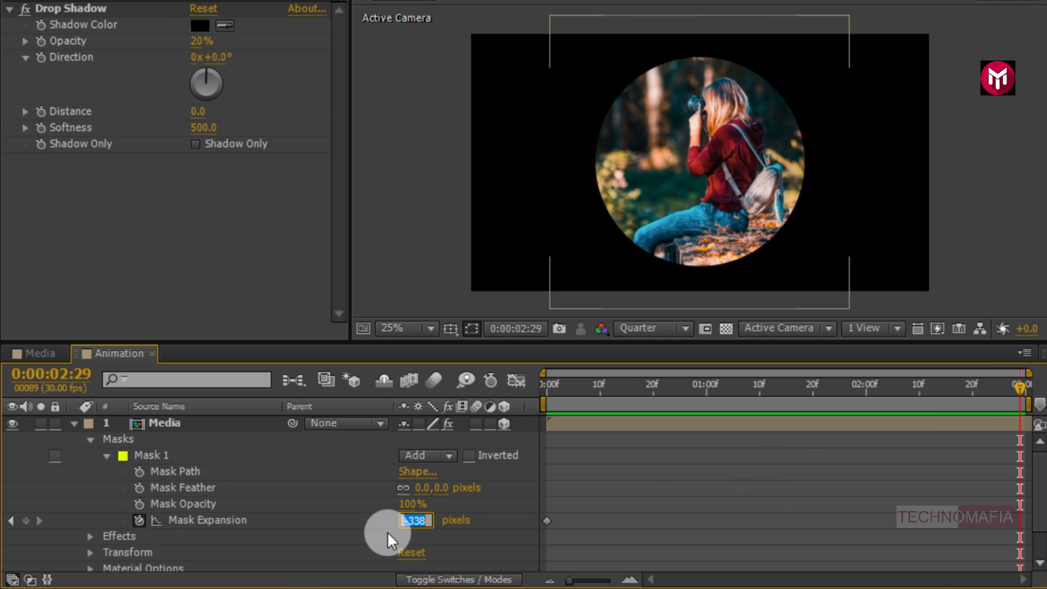
pyautogui.write('0')
pyautogui.press('Return')
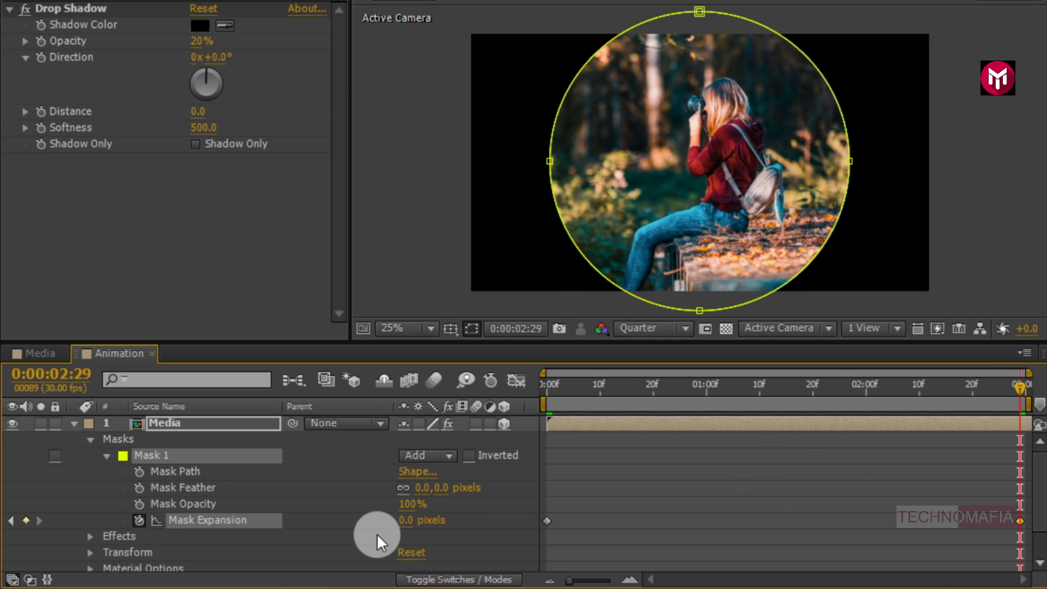
pyautogui.click(377, 533)
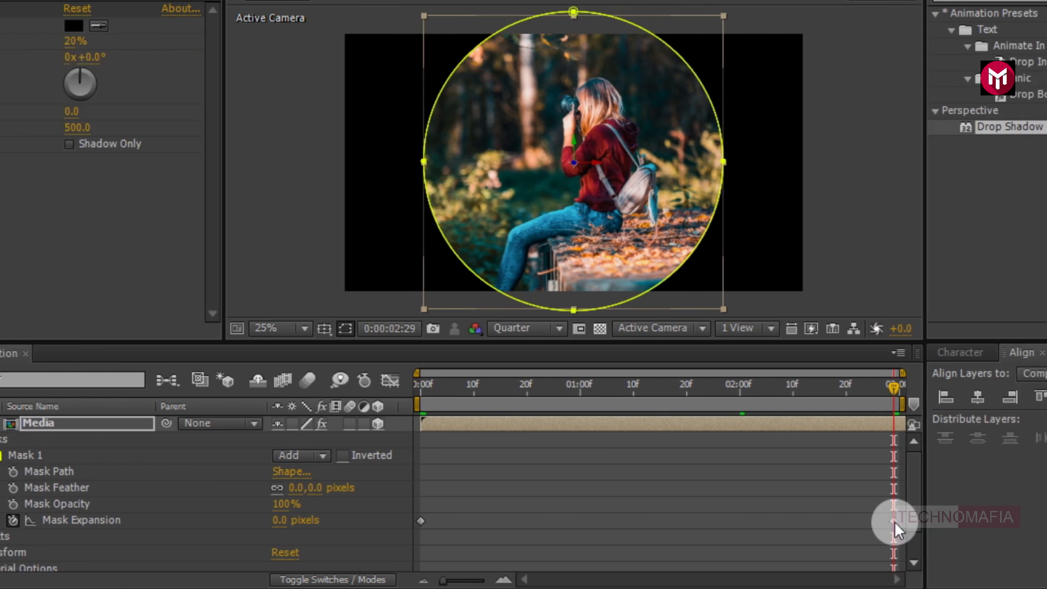
# Step: Apply Easy Ease to the final Mask Expansion keyframe of the topmost Media layer
pyautogui.rightClick(1020, 521)
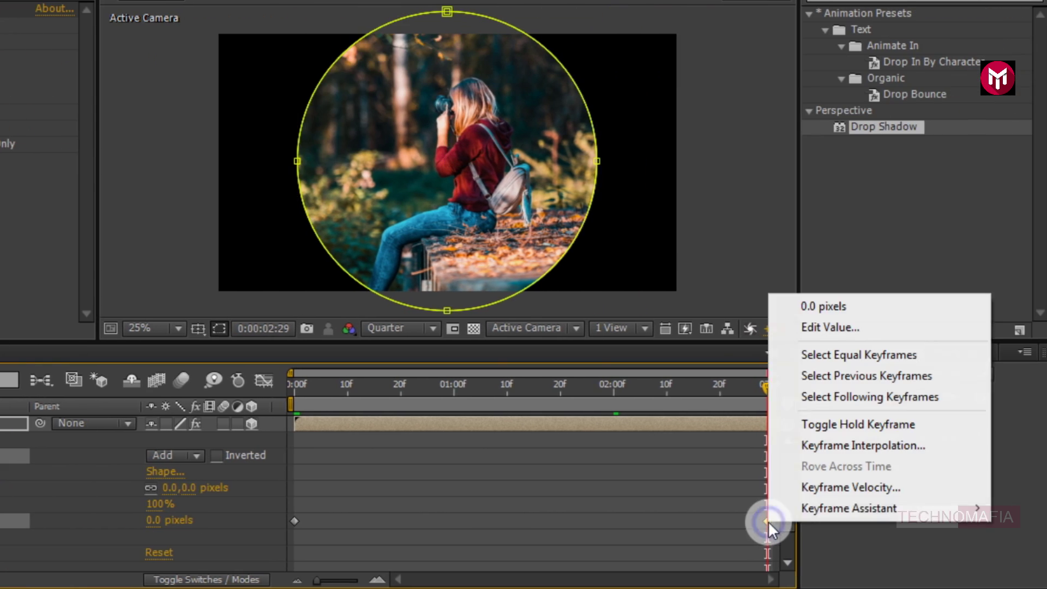
pyautogui.moveTo(786, 515)
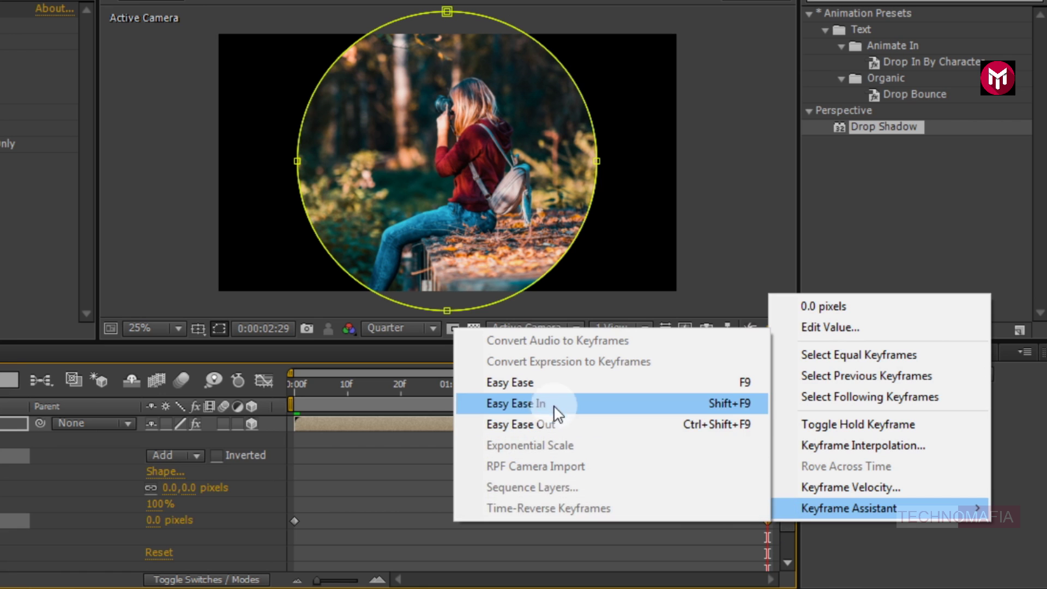
pyautogui.click(542, 382)
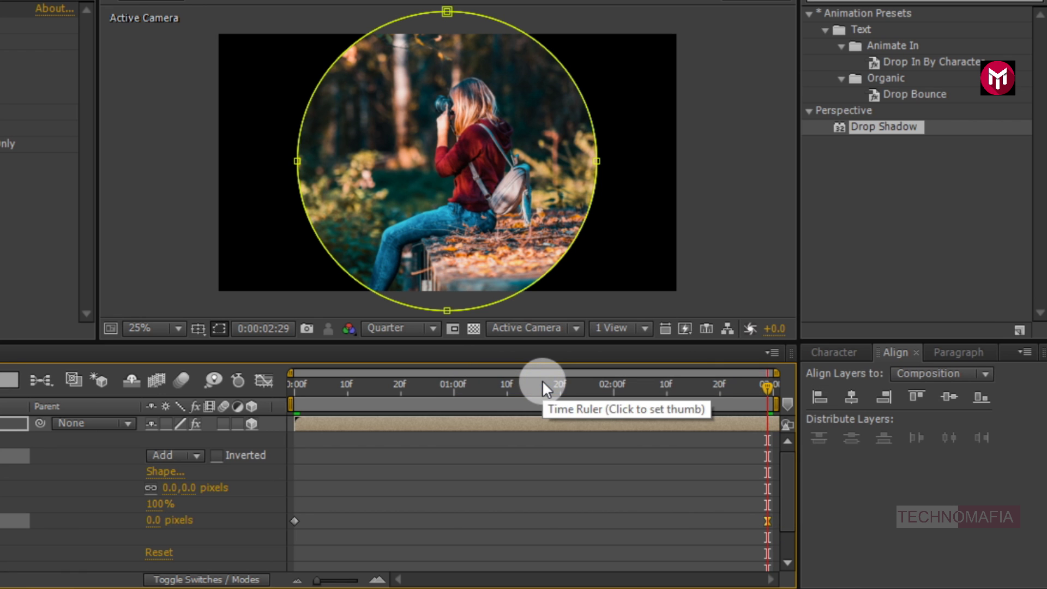
# Step: Keyframe the topmost Media layer's Z Rotation at 0:00:00:00 with a value of 20°
pyautogui.click(293, 384)
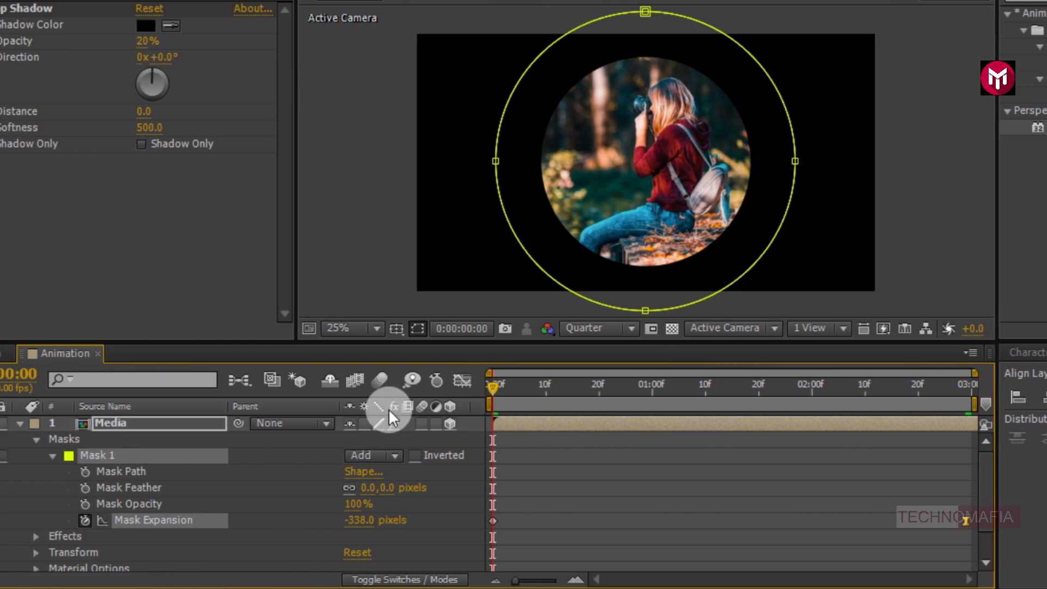
pyautogui.press('r')
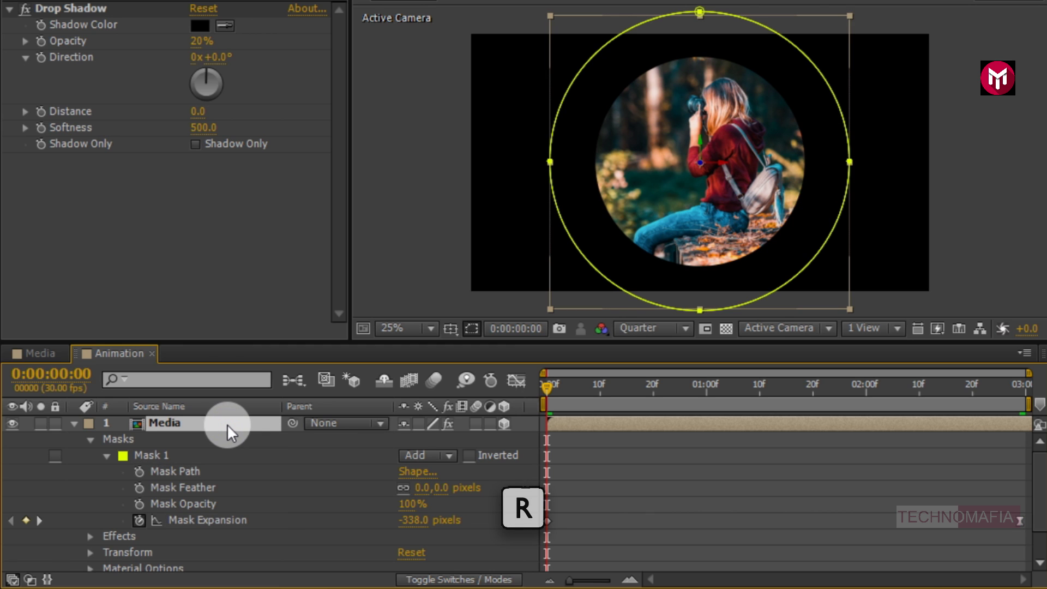
pyautogui.press('r')
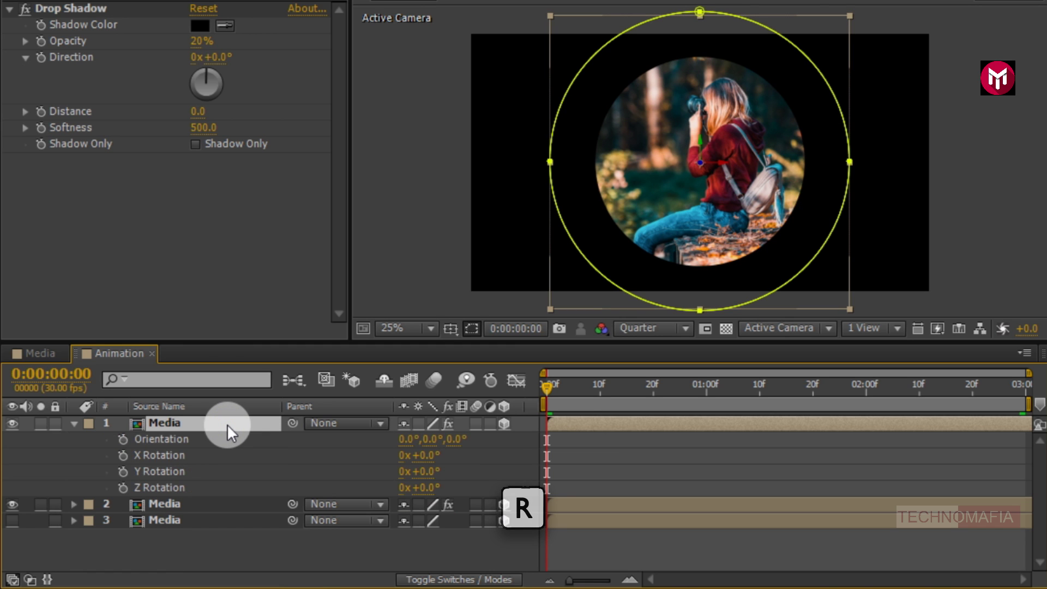
pyautogui.click(123, 488)
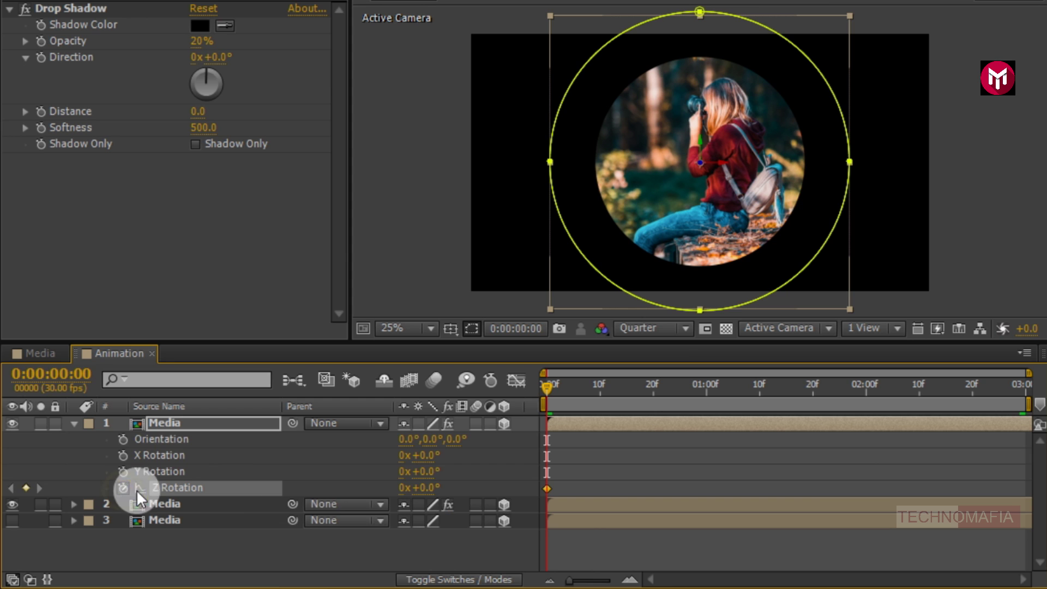
pyautogui.click(421, 487)
pyautogui.write('20')
pyautogui.press('Return')
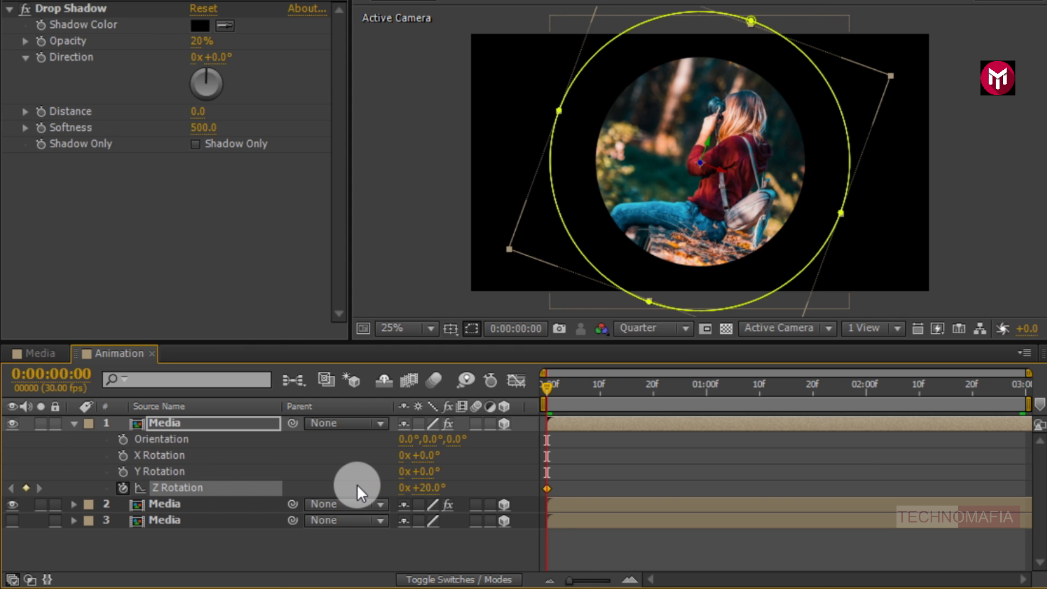
# Step: Add a Z Rotation keyframe of 0° at 0:00:02:00 on the topmost Media layer
pyautogui.click(866, 386)
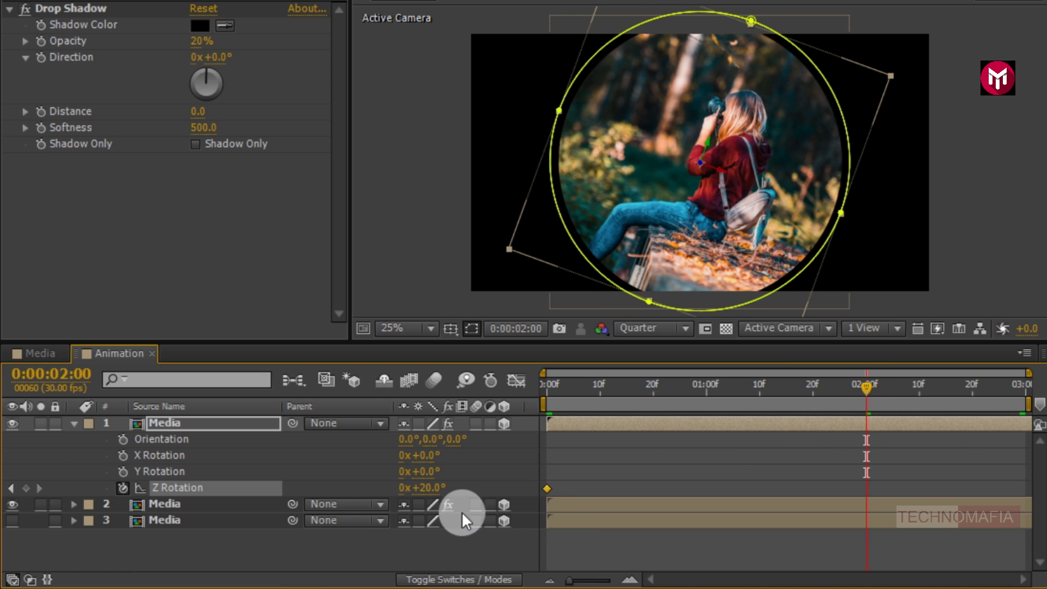
pyautogui.click(428, 488)
pyautogui.write('0')
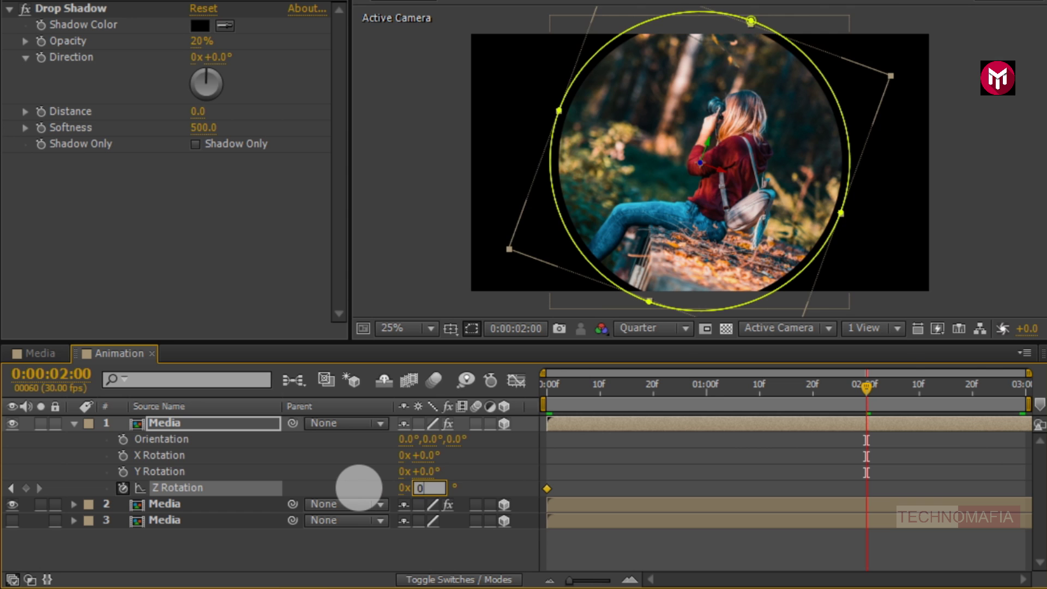
pyautogui.press('Return')
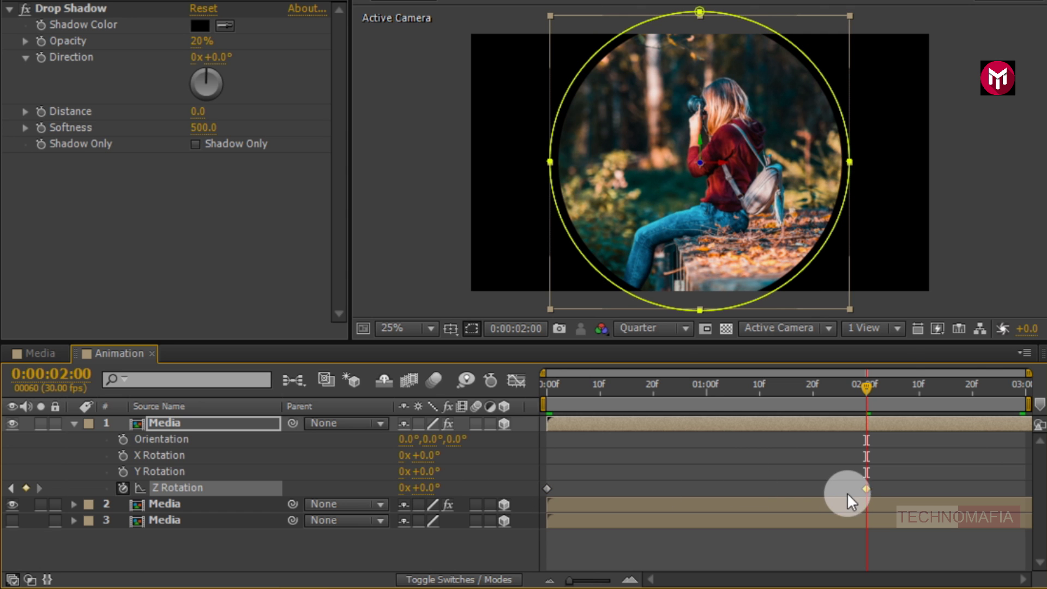
# Step: Apply Easy Ease to the Z Rotation keyframe at 0:00:02:00
pyautogui.rightClick(866, 487)
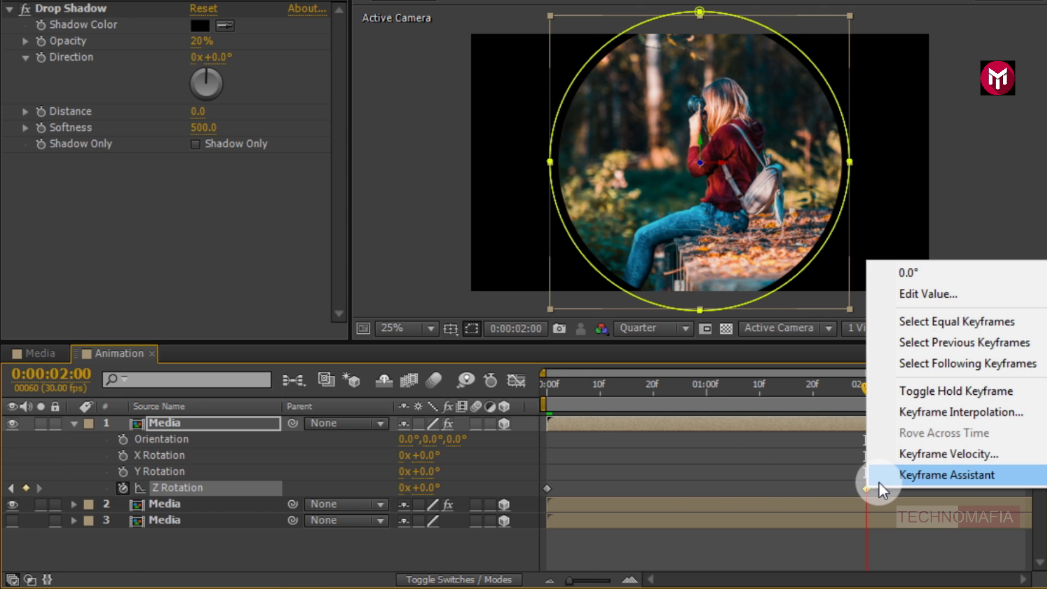
pyautogui.moveTo(878, 475)
pyautogui.click(699, 351)
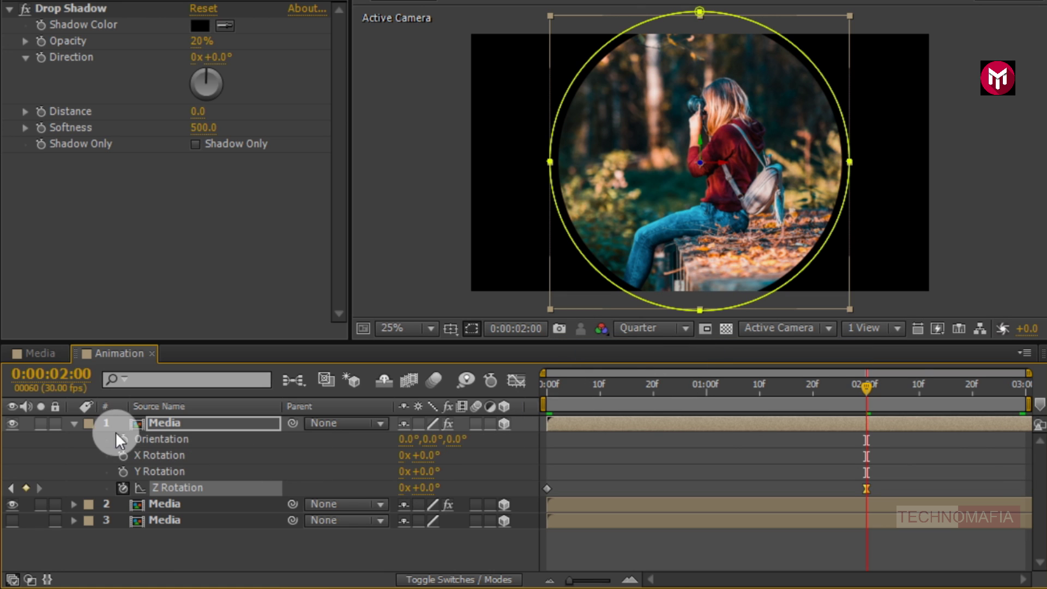
# Step: Collapse the topmost Media layer's properties and duplicate the layer with its mask and rotation animation
pyautogui.click(74, 423)
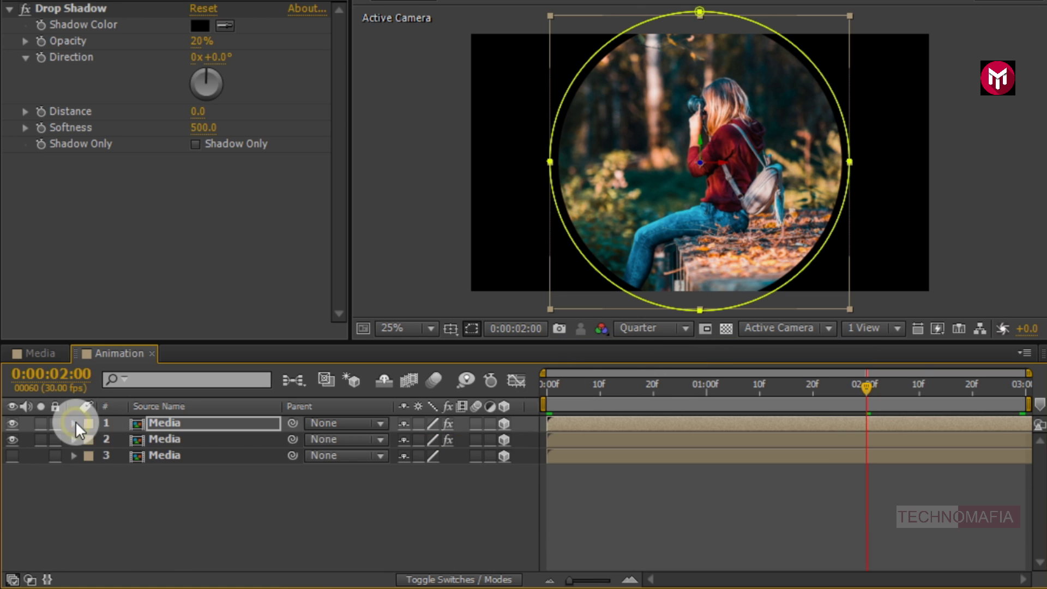
pyautogui.click(194, 424)
pyautogui.hotkey('ctrl', 'd')
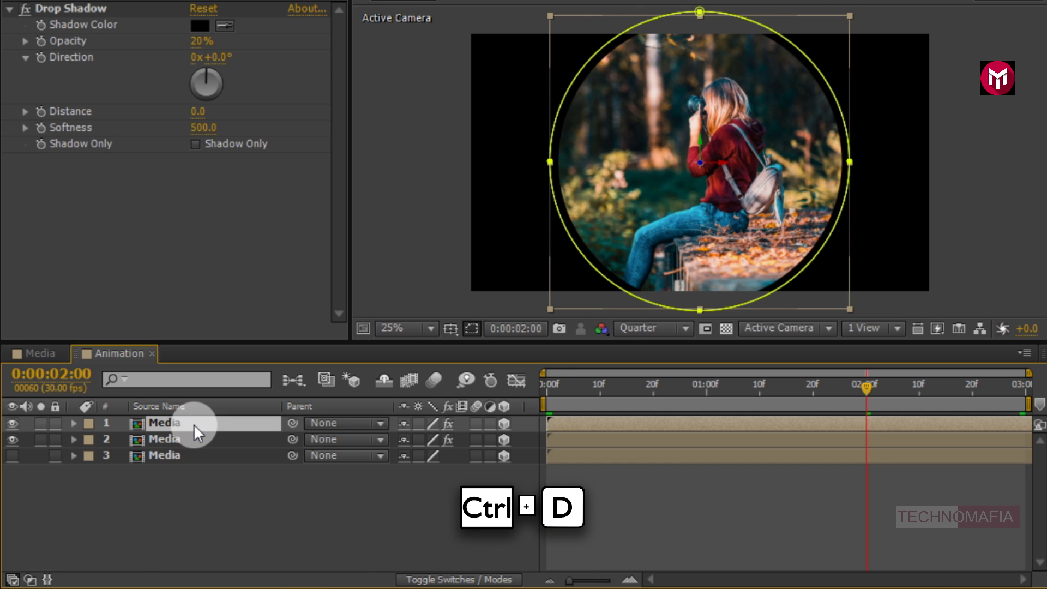
pyautogui.hotkey('ctrl', 'd')
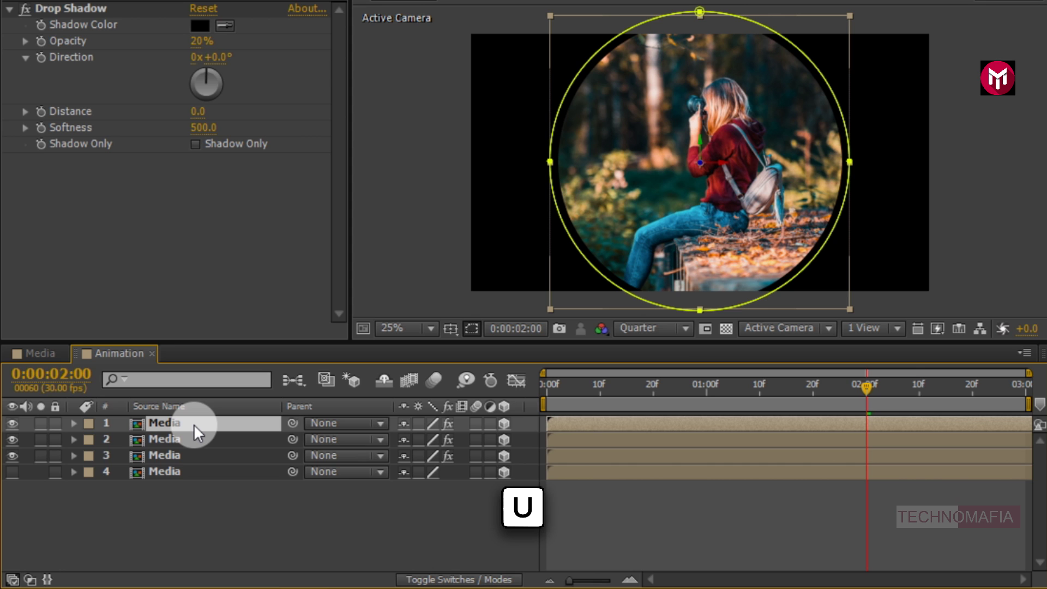
# Step: Set the topmost Media layer's Mask Expansion keyframes to -174 pixels at 0:00:00:00 and 159 pixels at 0:00:02:29
pyautogui.press('u')
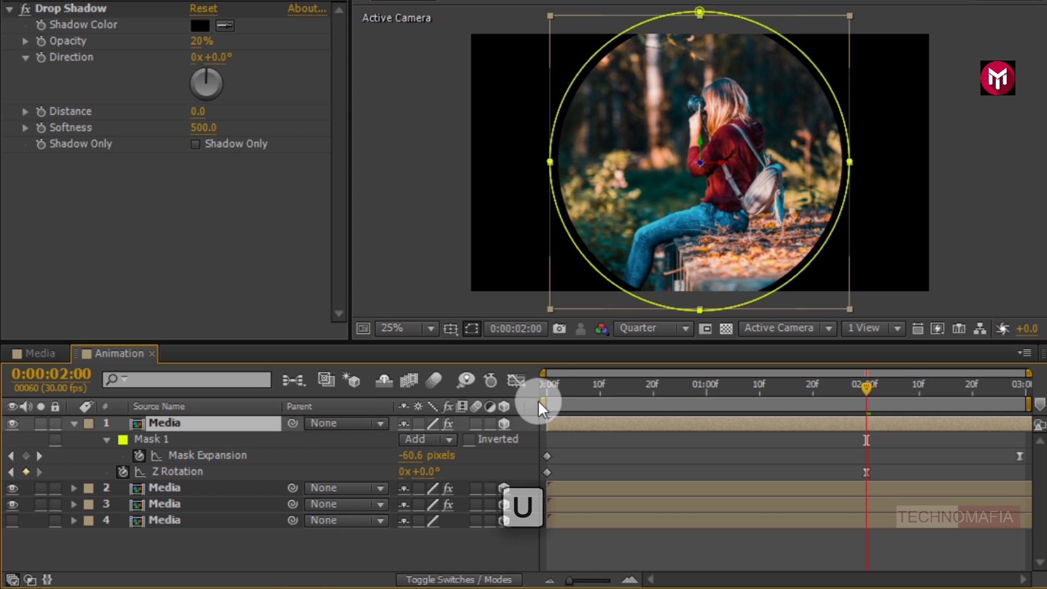
pyautogui.click(545, 383)
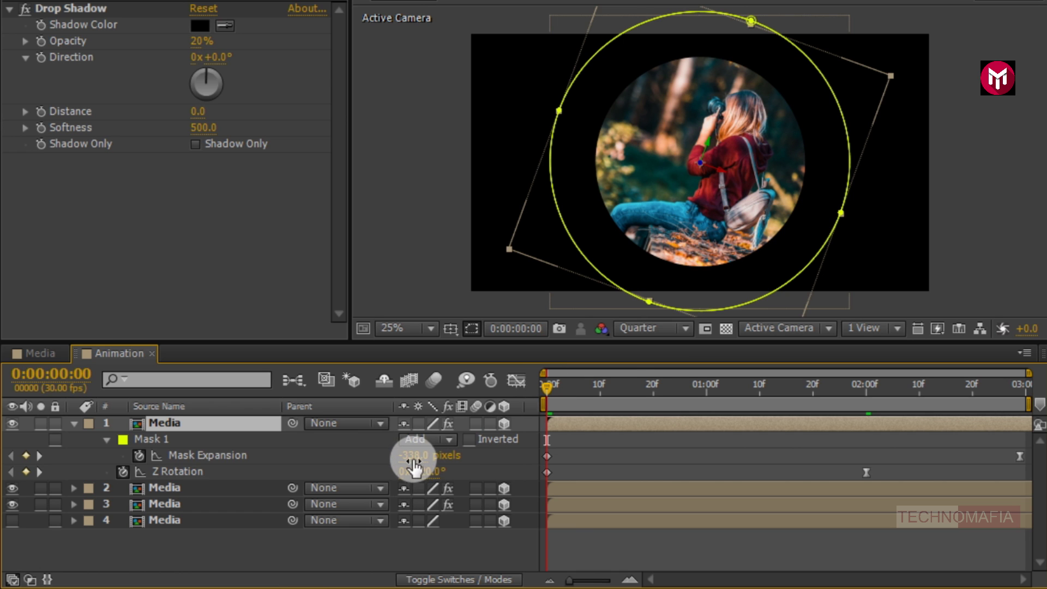
pyautogui.moveTo(412, 456); pyautogui.dragTo(568, 455)
pyautogui.click(1021, 384)
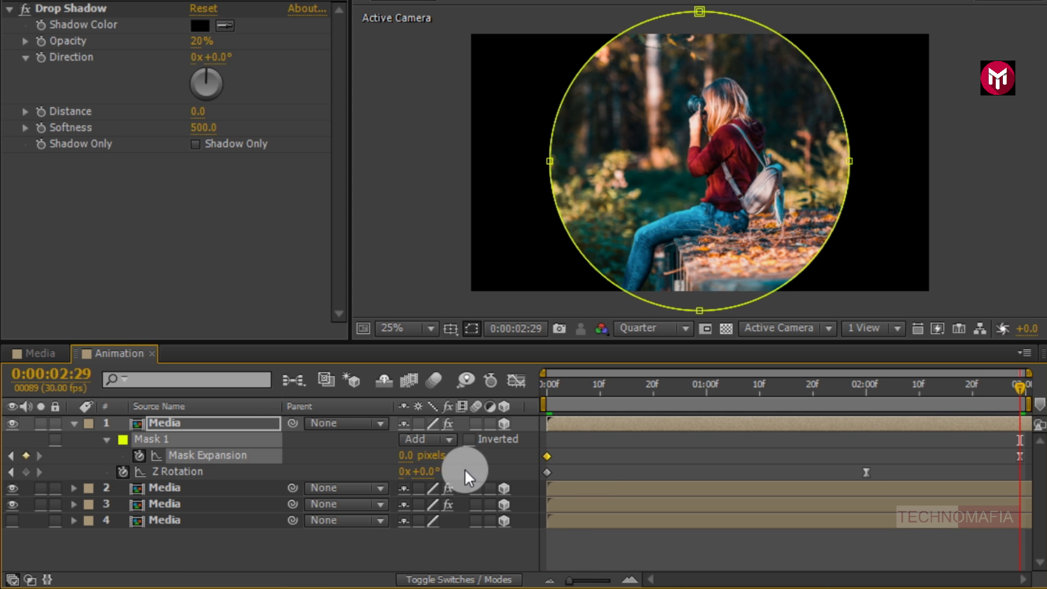
pyautogui.moveTo(407, 458); pyautogui.dragTo(551, 460)
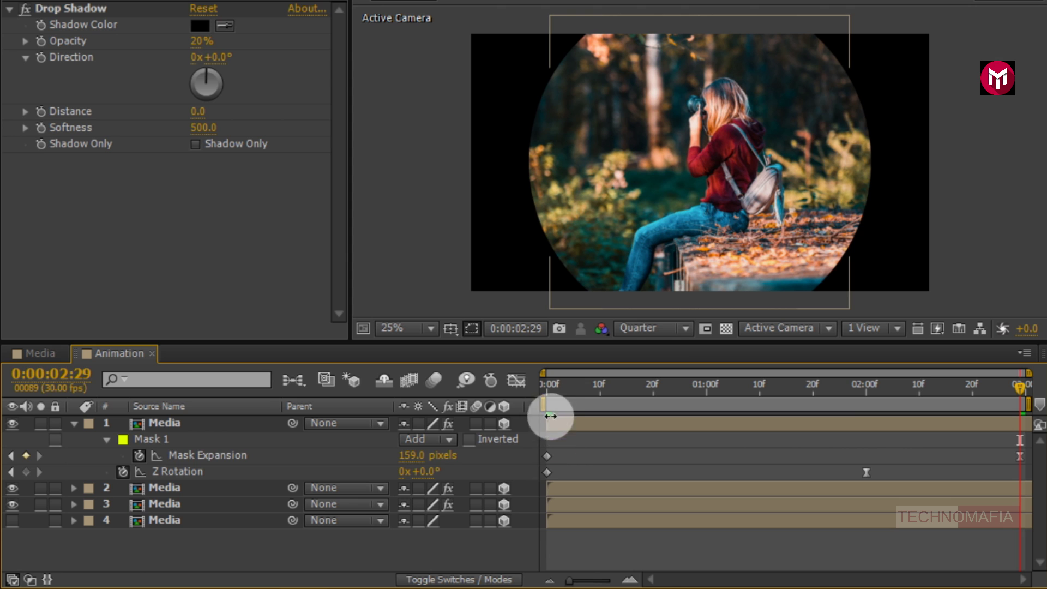
# Step: Set the topmost Media layer's Z Rotation keyframe at 0:00:00:00 to 15°
pyautogui.click(549, 386)
pyautogui.click(435, 471)
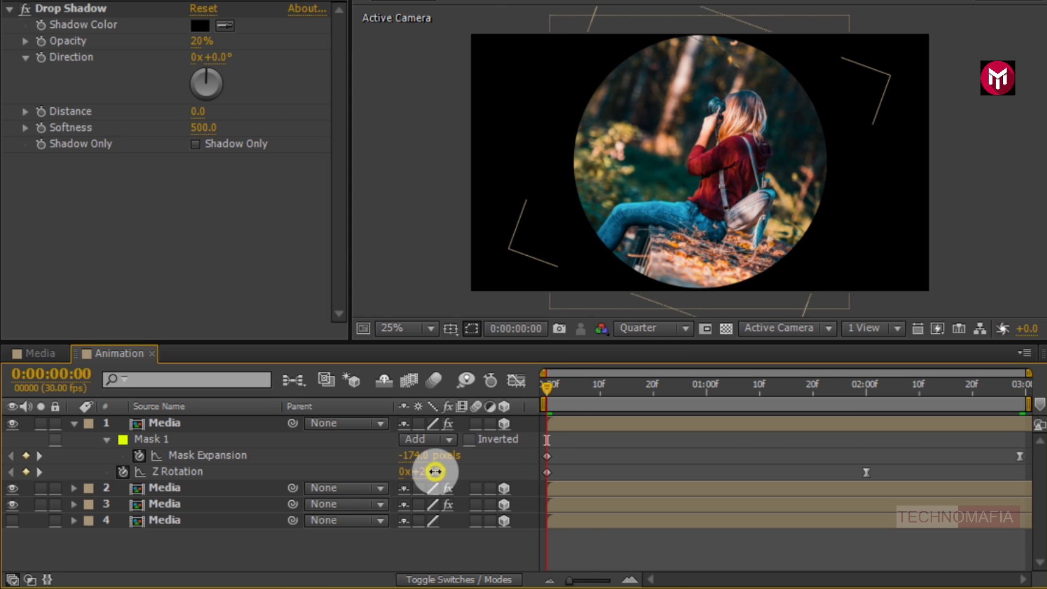
pyautogui.write('15')
pyautogui.press('Return')
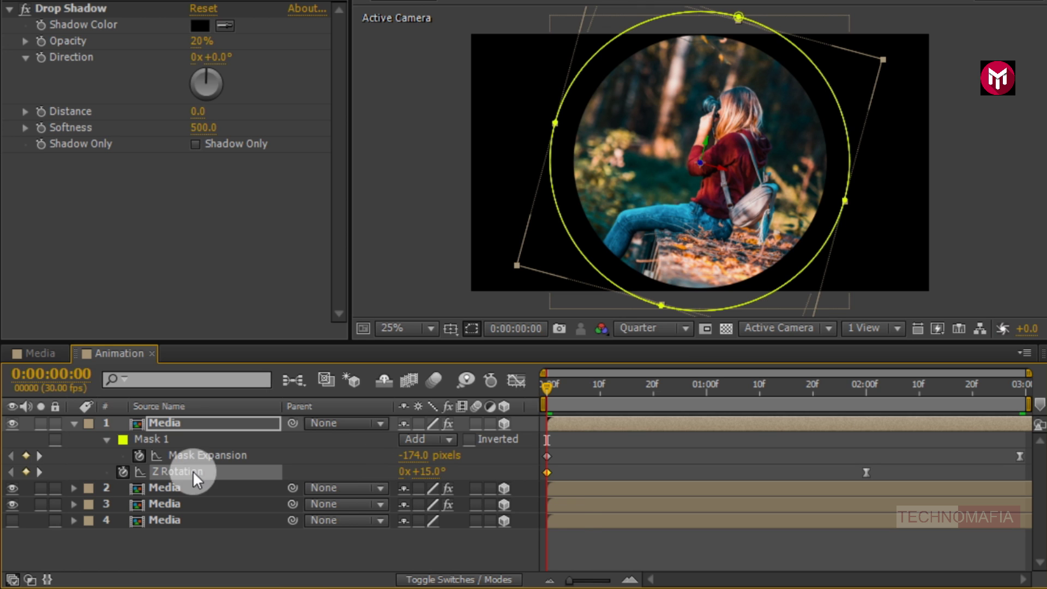
# Step: Duplicate the topmost Media layer, show only the new copy's keyframed properties and collapse those of the layer beneath
pyautogui.hotkey('ctrl', 'd')
pyautogui.click(172, 423)
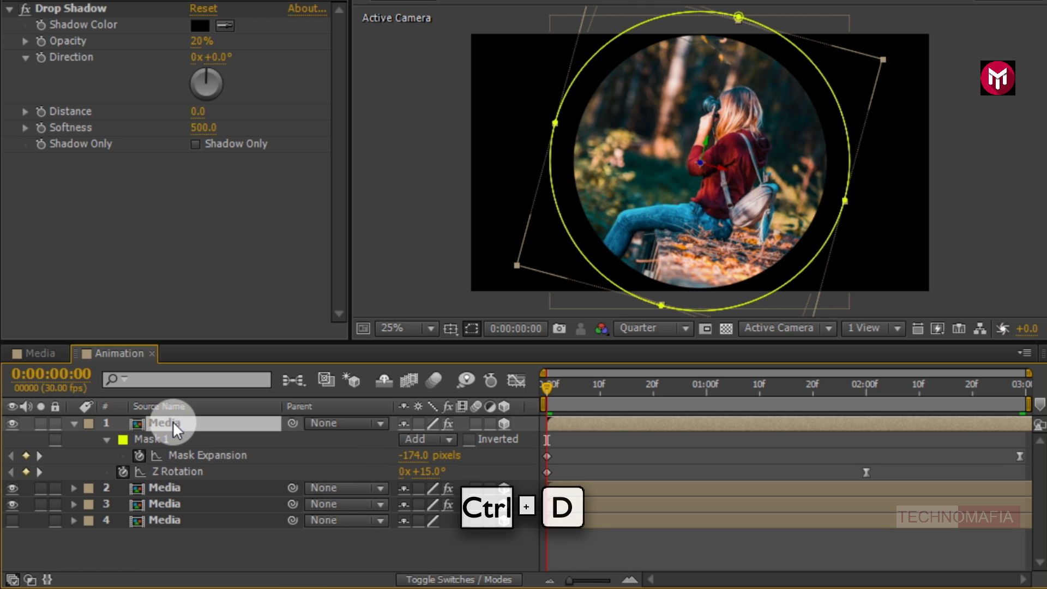
pyautogui.hotkey('ctrl', 'd')
pyautogui.press('u')
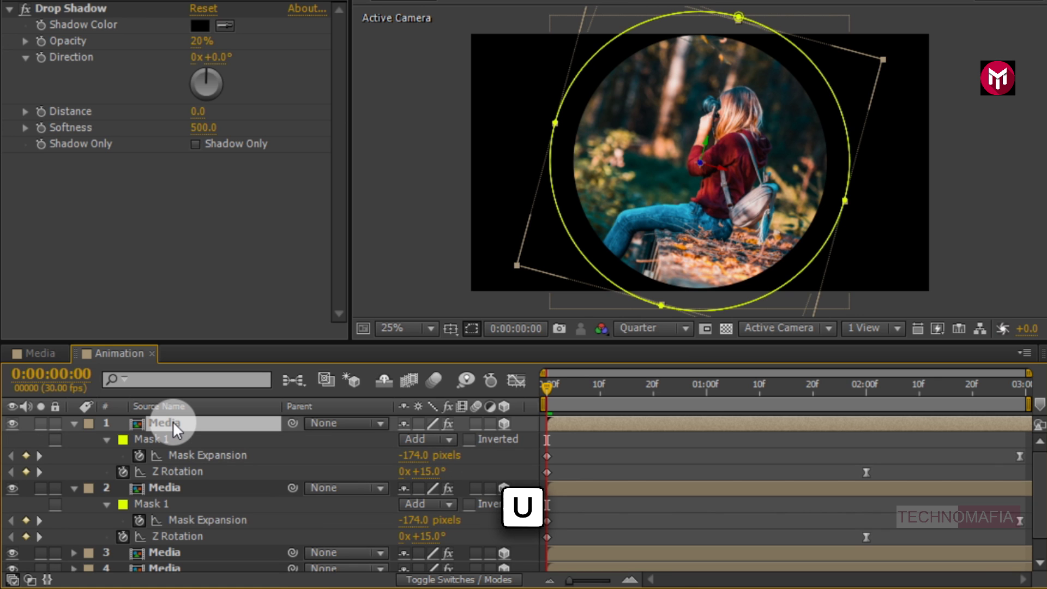
pyautogui.click(74, 488)
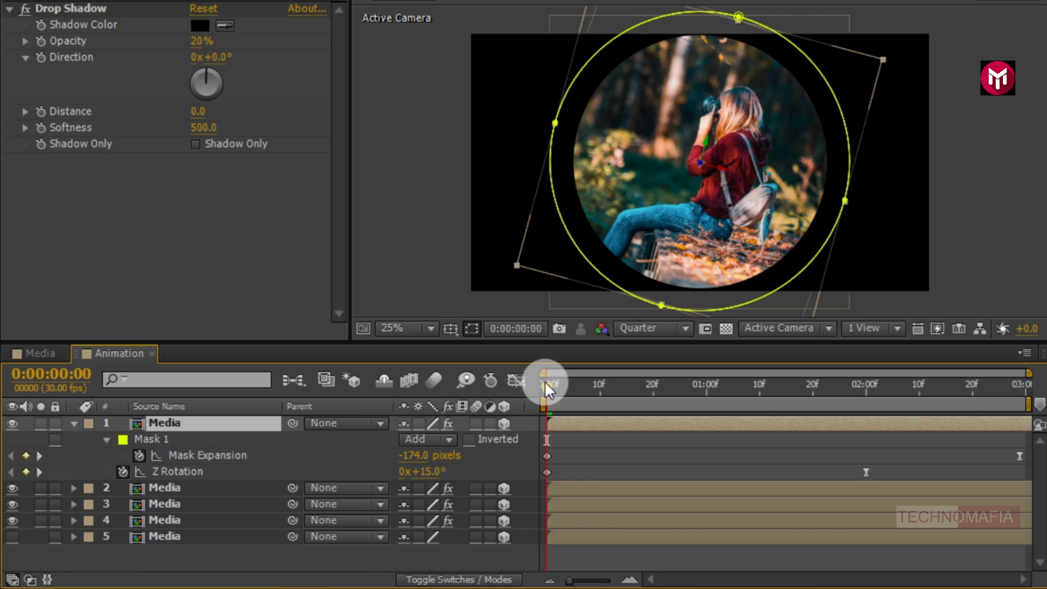
# Step: Set the new top copy's Mask Expansion keyframes to 58 pixels at 0:00:00:00 and 338 pixels at 0:00:02:29
pyautogui.moveTo(419, 459); pyautogui.dragTo(632, 452)
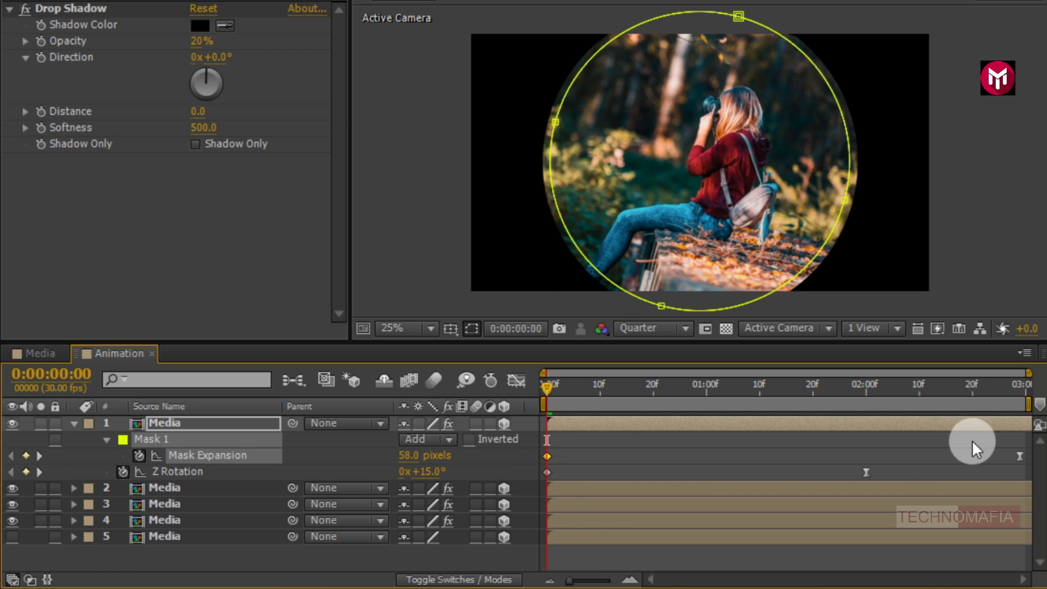
pyautogui.click(1020, 386)
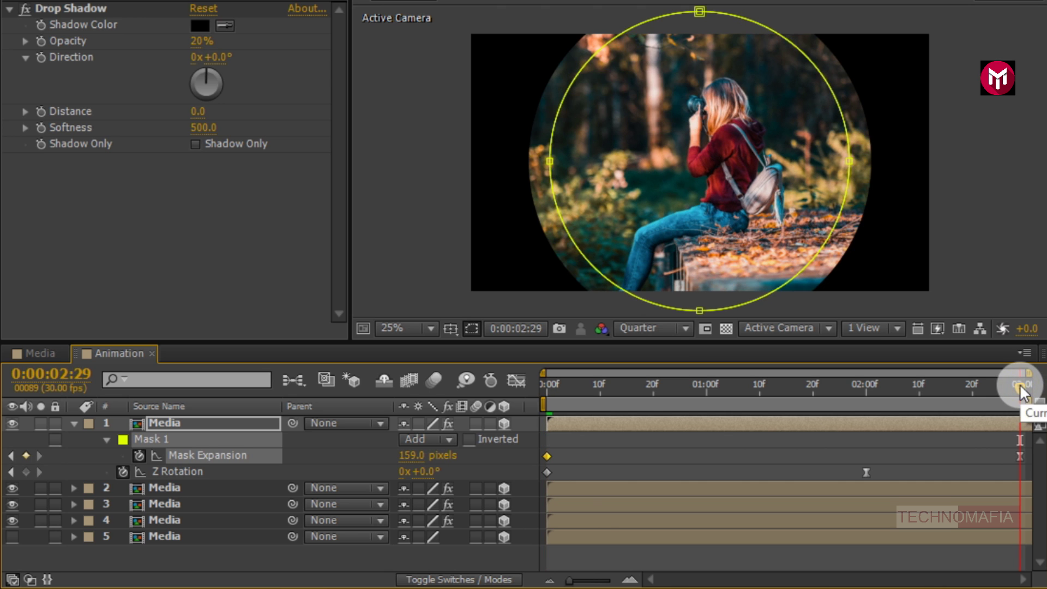
pyautogui.moveTo(414, 456); pyautogui.dragTo(574, 448)
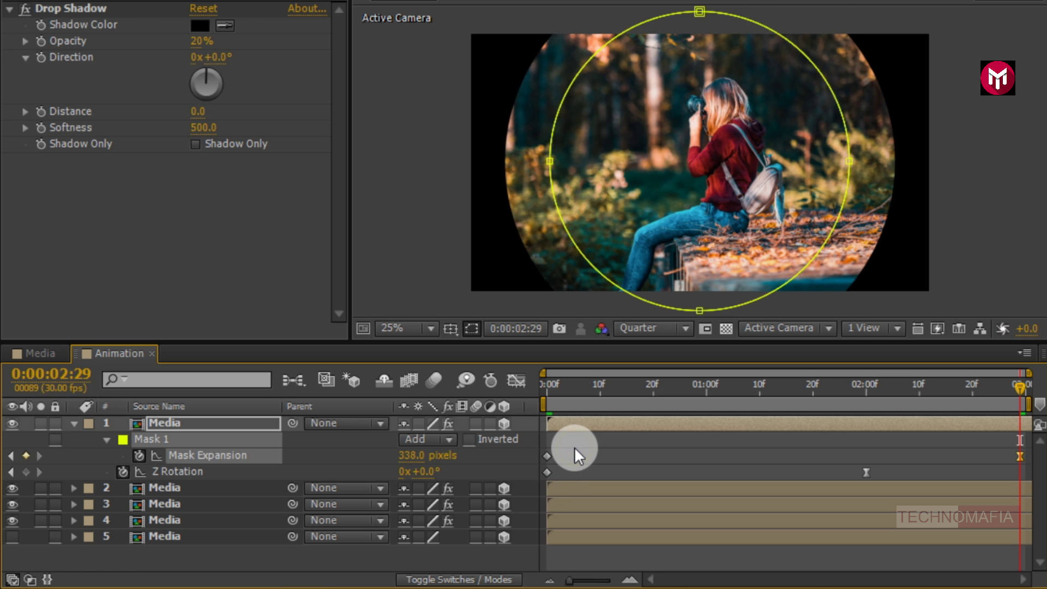
# Step: Set the top Media layer's Z Rotation keyframe at 0:00:00:00 to -5°
pyautogui.click(542, 386)
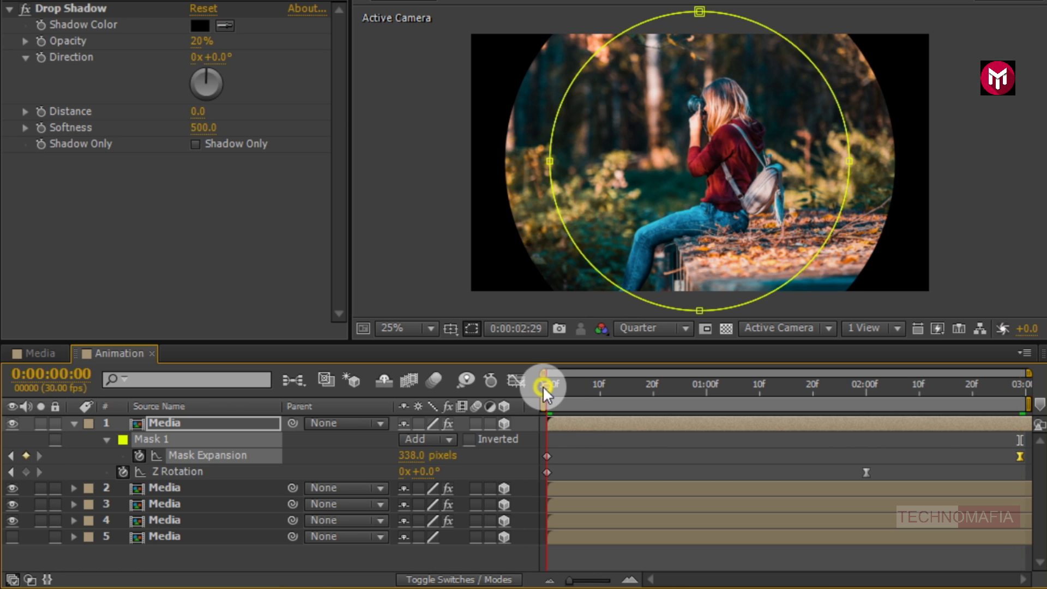
pyautogui.click(427, 469)
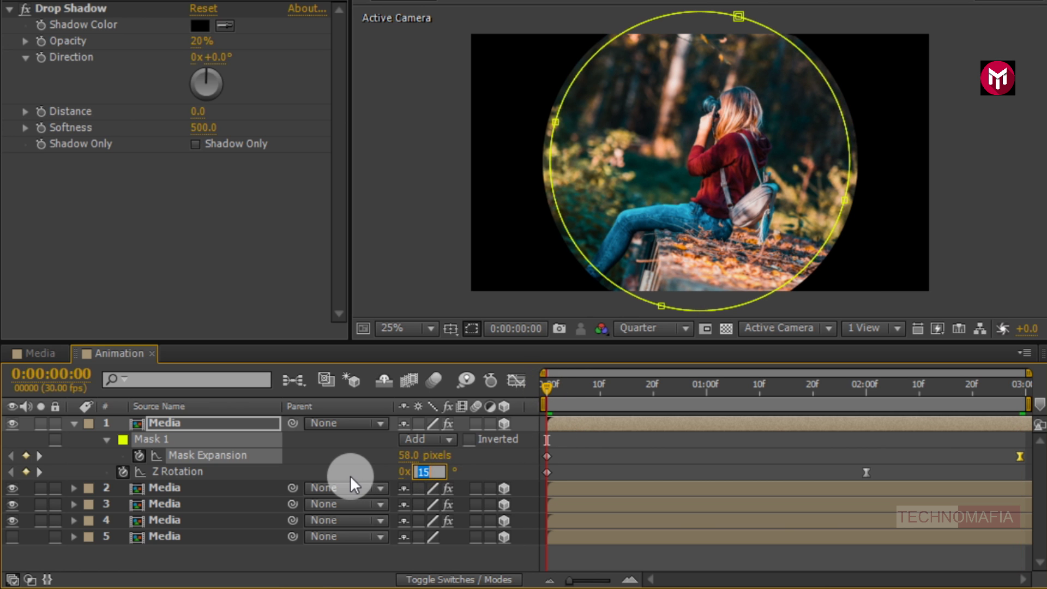
pyautogui.write('-5')
pyautogui.click(351, 476)
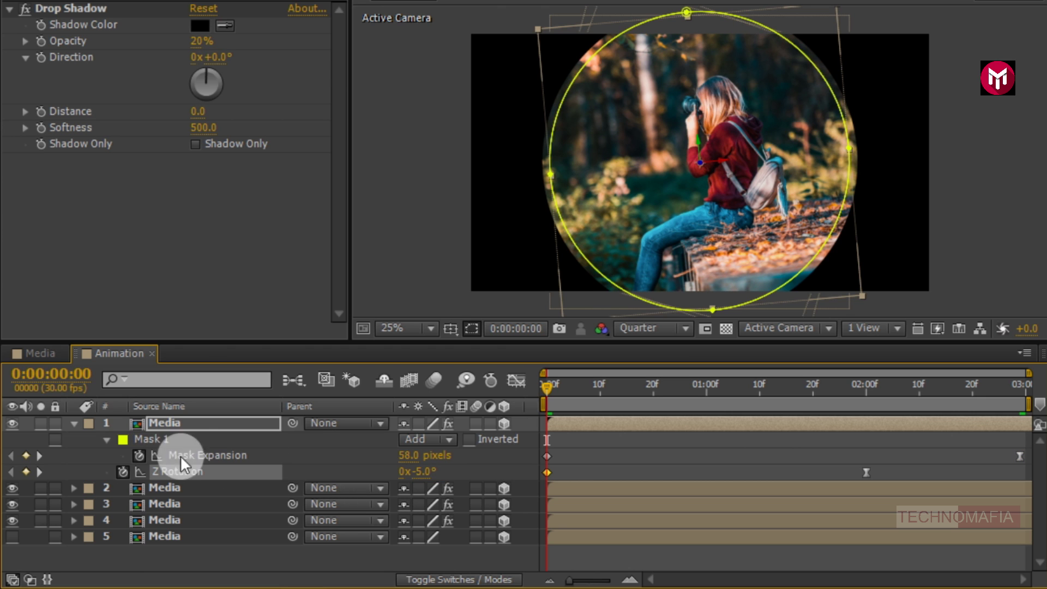
# Step: Collapse the topmost Media layer, duplicate it and reveal the new copy's keyframed properties
pyautogui.hotkey('ctrl', 'd')
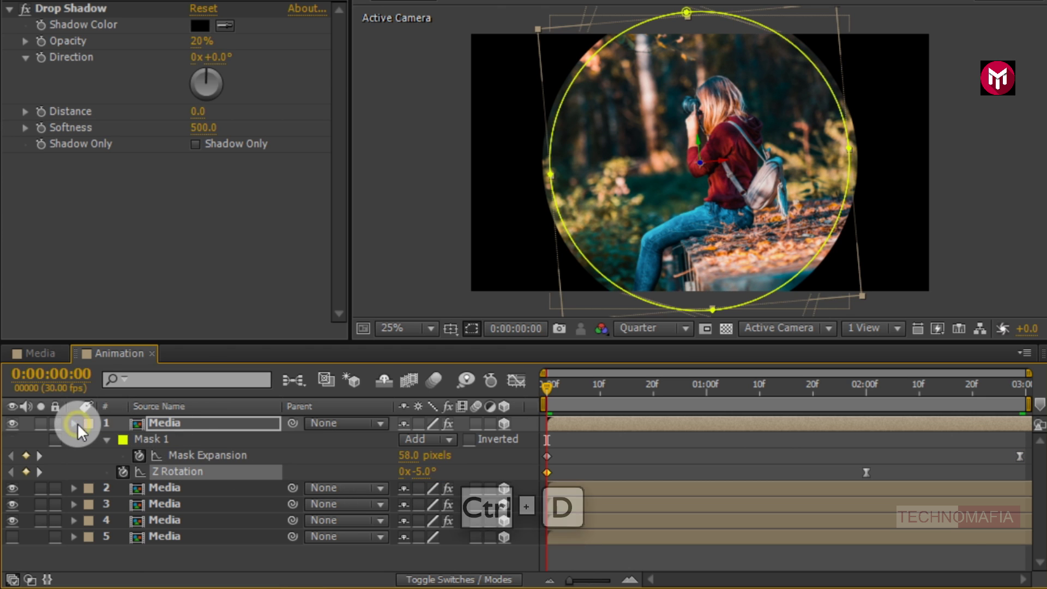
pyautogui.click(78, 424)
pyautogui.click(150, 424)
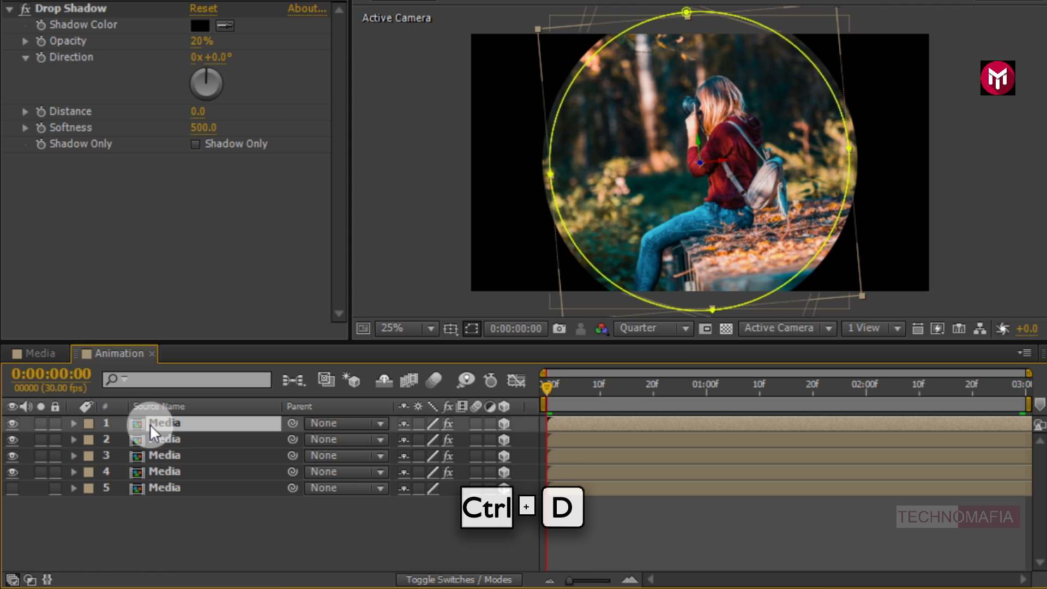
pyautogui.hotkey('ctrl', 'd')
pyautogui.press('u')
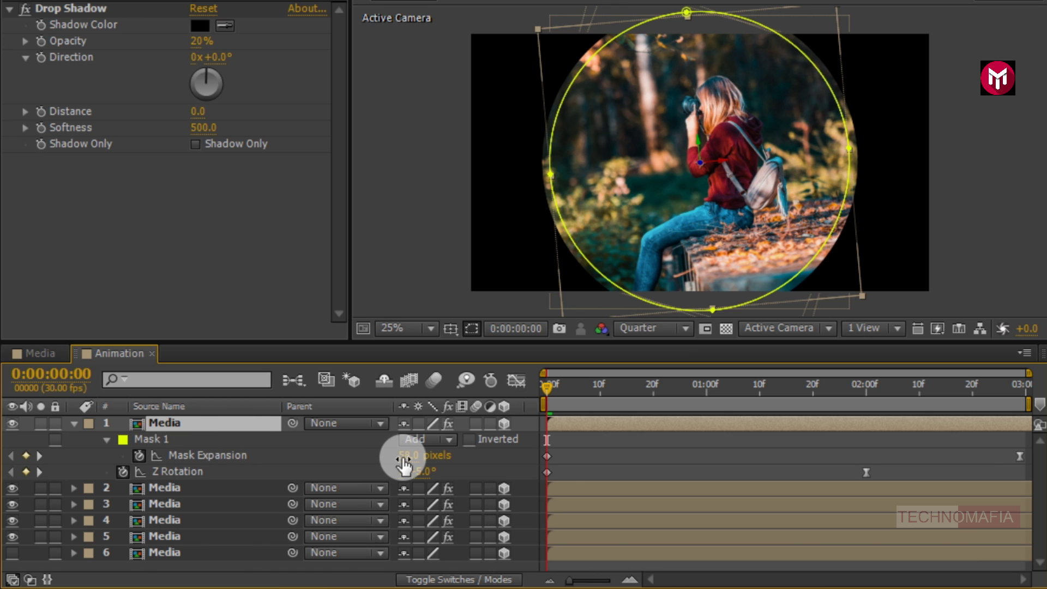
# Step: Set the newest Media copy's Mask Expansion keyframes to 282 pixels at 0:00:00:00 and 1000 pixels at 0:00:02:29
pyautogui.moveTo(404, 464); pyautogui.dragTo(602, 442)
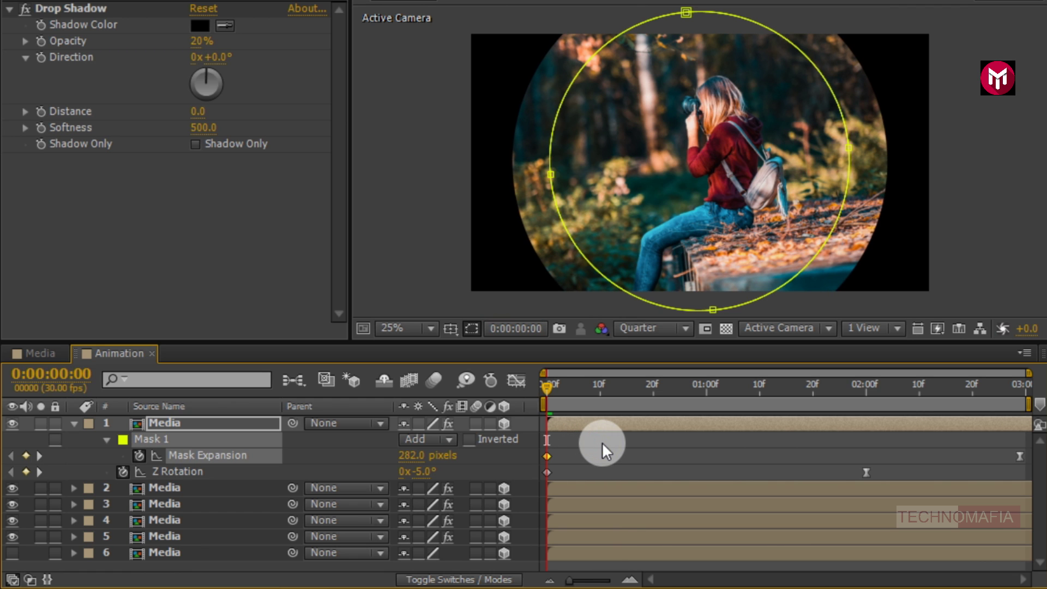
pyautogui.click(1021, 385)
pyautogui.click(414, 455)
pyautogui.write('1000')
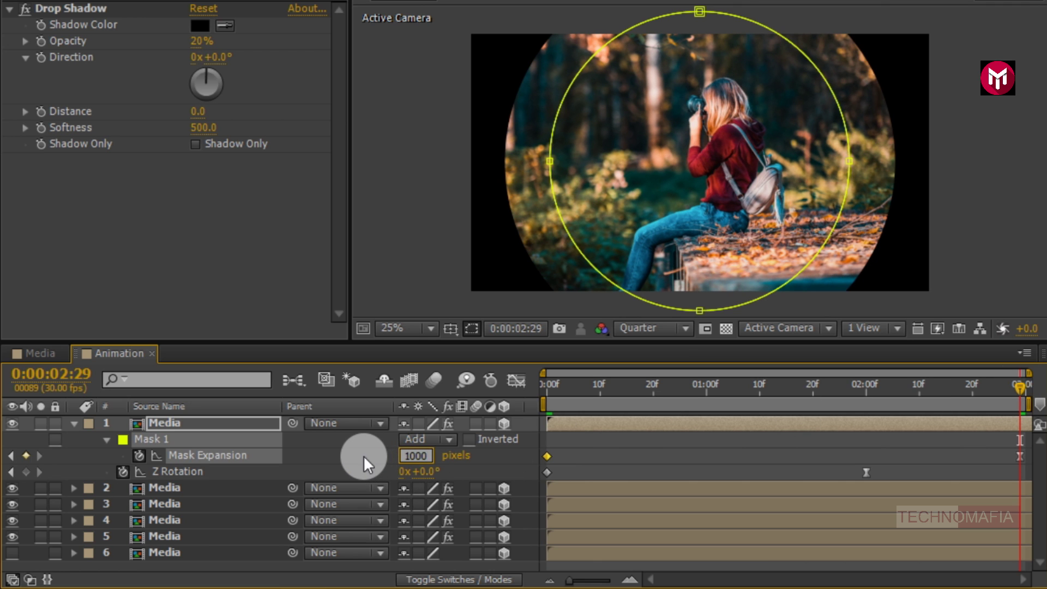
pyautogui.click(363, 456)
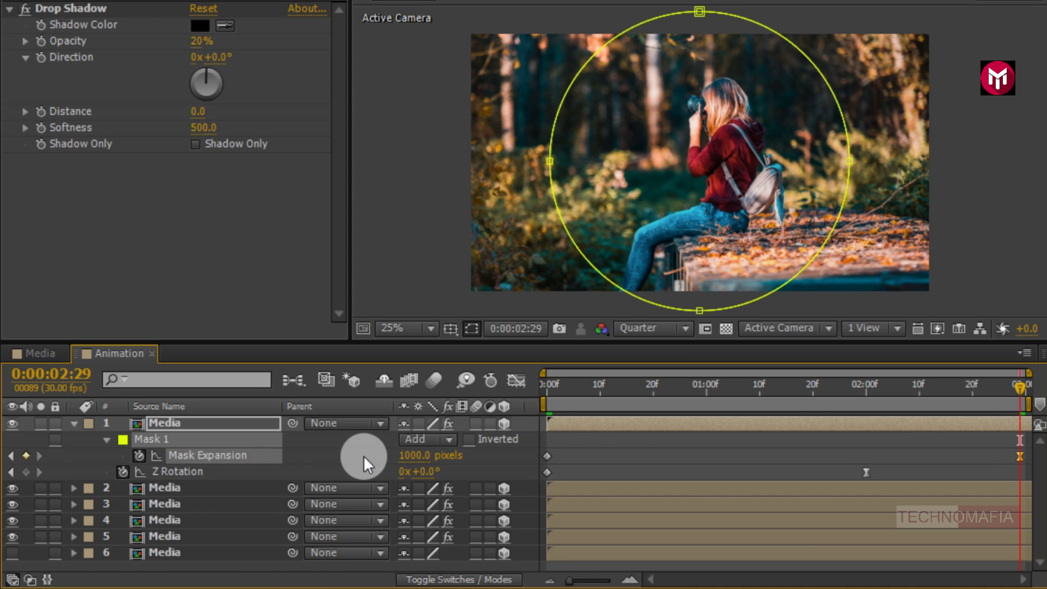
# Step: Open the topmost Media layer's Z Rotation value at 0:00:00:00 for editing
pyautogui.click(541, 382)
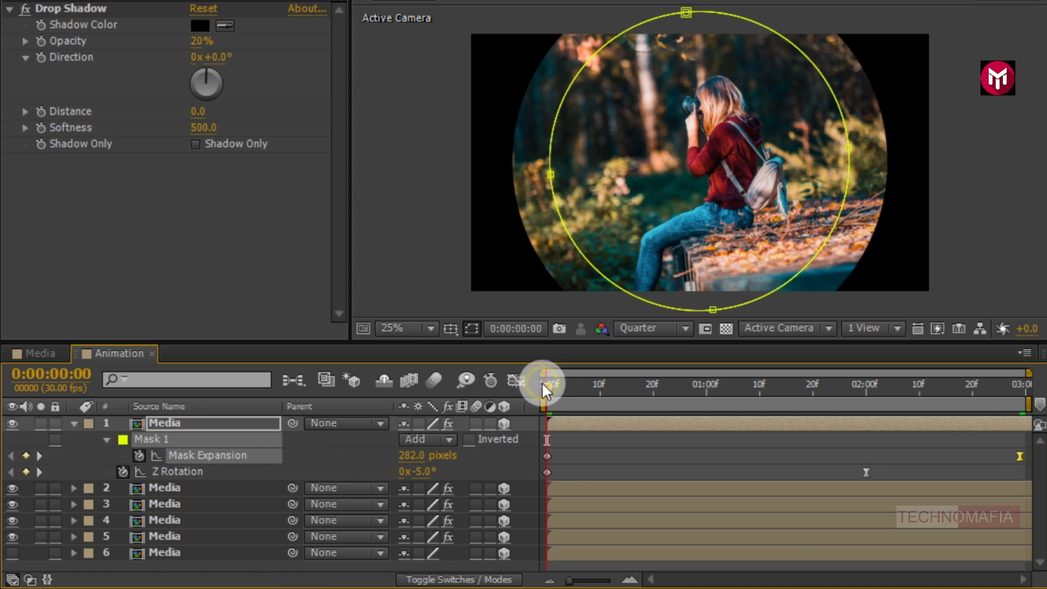
pyautogui.click(436, 472)
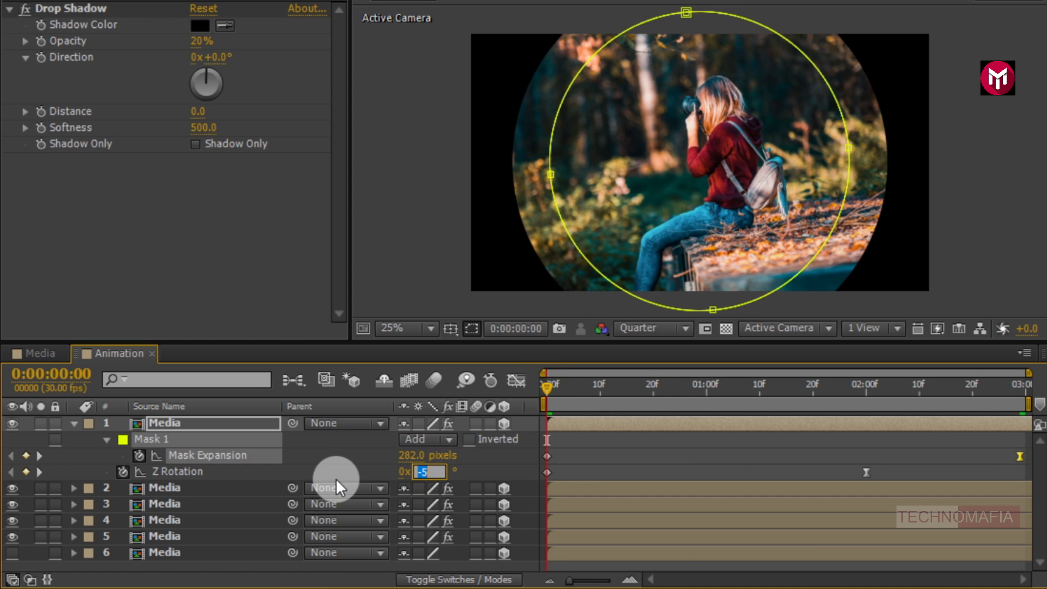
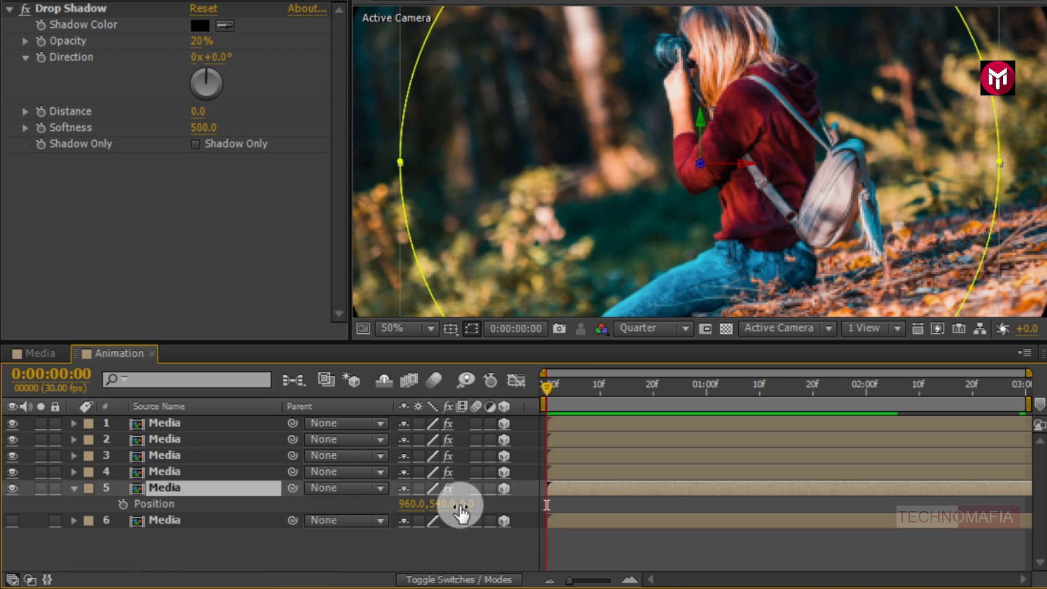
# Step: Set the Z position of Media layer 5 to -113 and of Media layer 4 to -106
pyautogui.moveTo(460, 506); pyautogui.dragTo(381, 516)
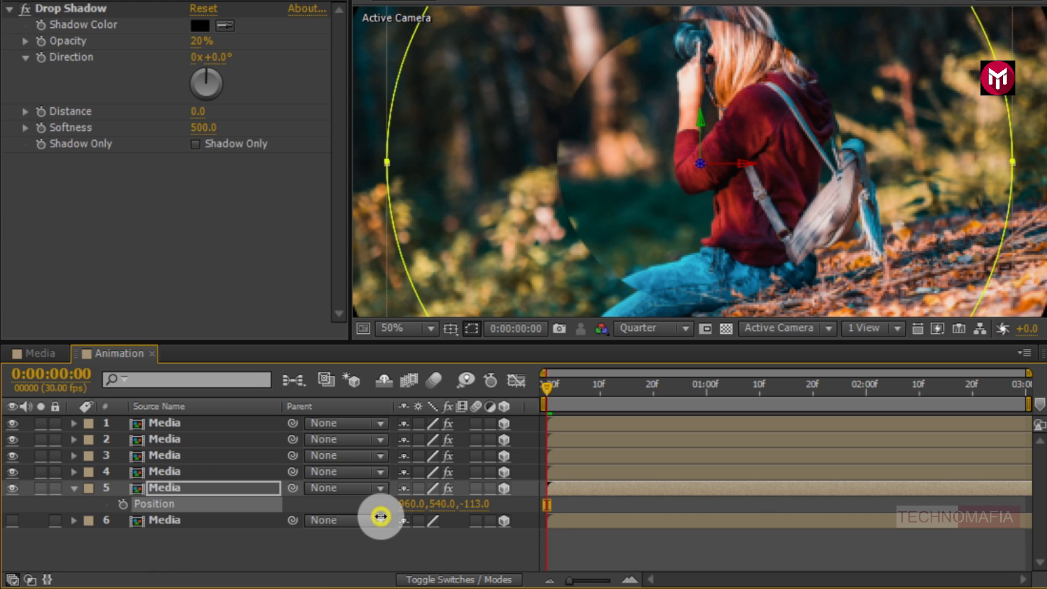
pyautogui.click(158, 475)
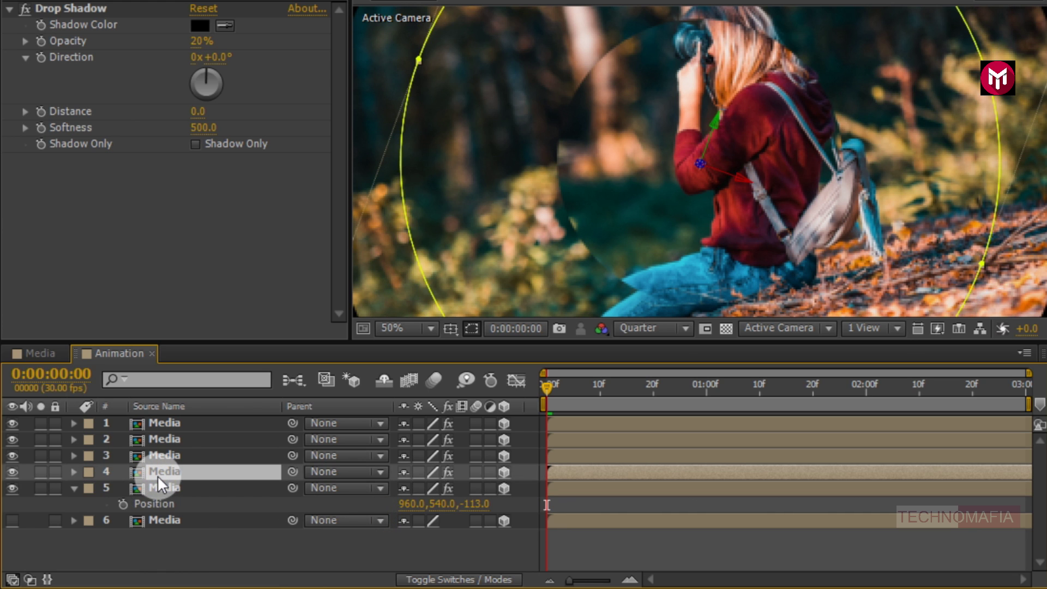
pyautogui.press('p')
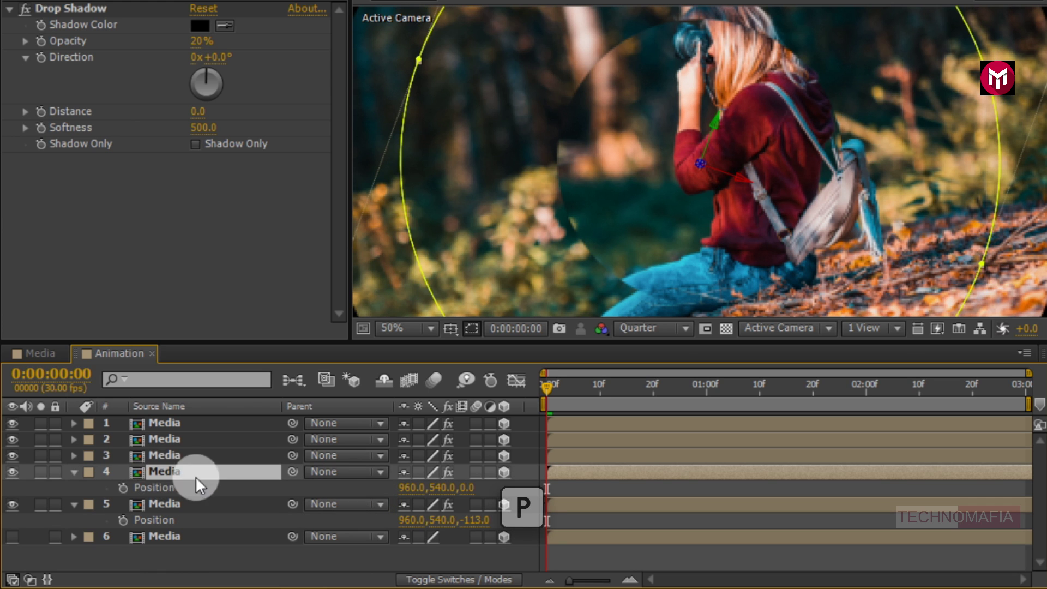
pyautogui.moveTo(463, 487); pyautogui.dragTo(366, 490)
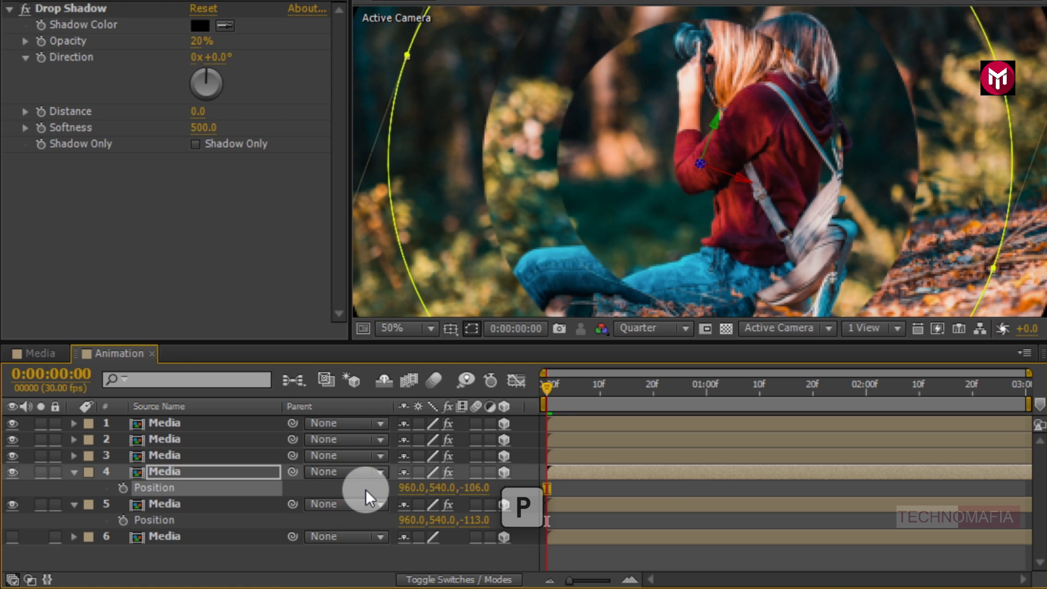
# Step: Set the Z position of Media layer 3 to -98 and of Media layer 2 to -10
pyautogui.click(186, 455)
pyautogui.press('p')
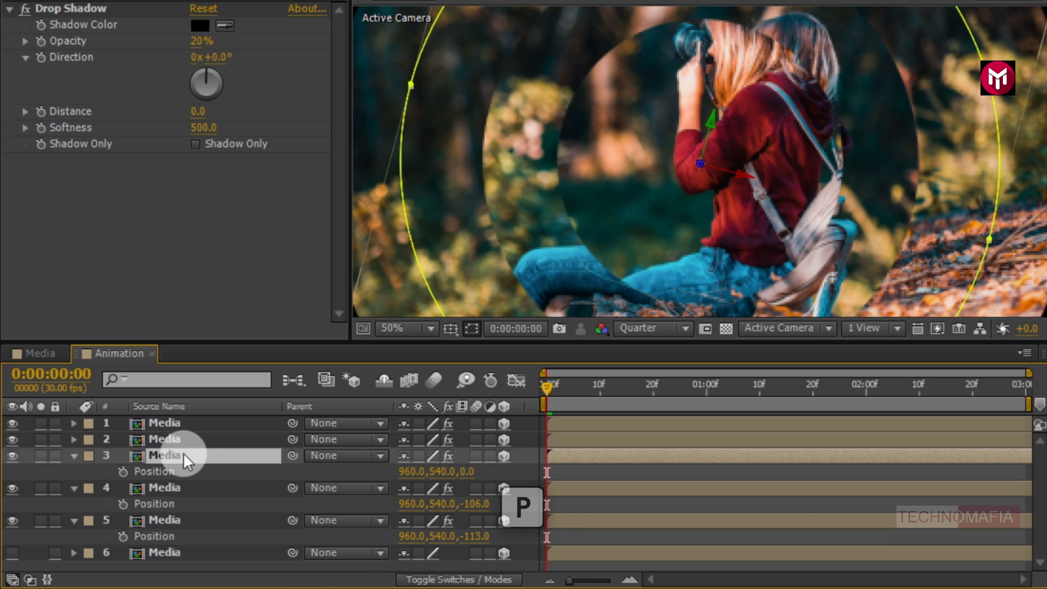
pyautogui.moveTo(464, 471); pyautogui.dragTo(377, 473)
pyautogui.click(197, 440)
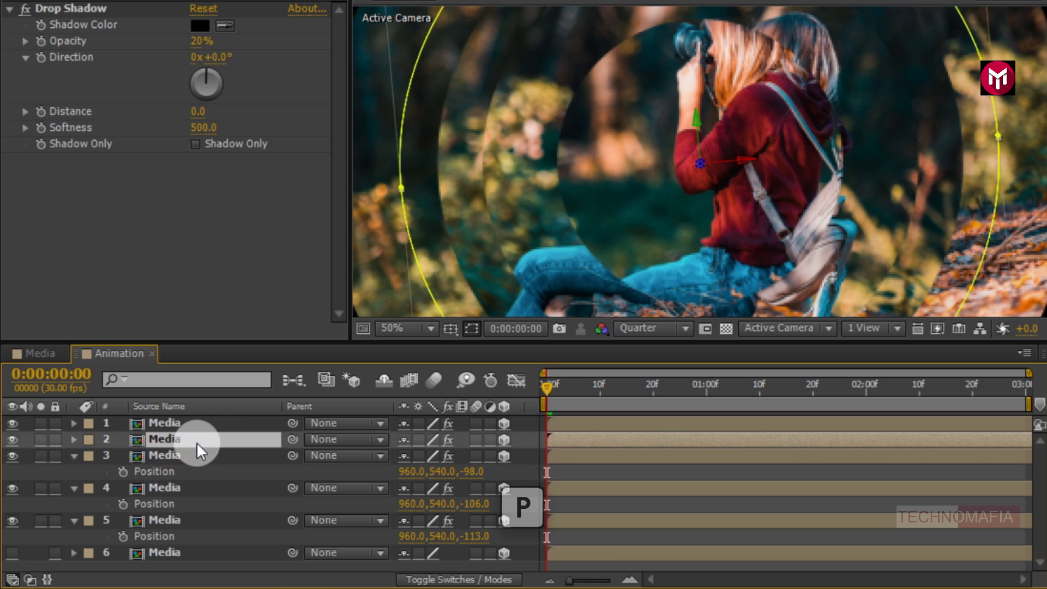
pyautogui.press('p')
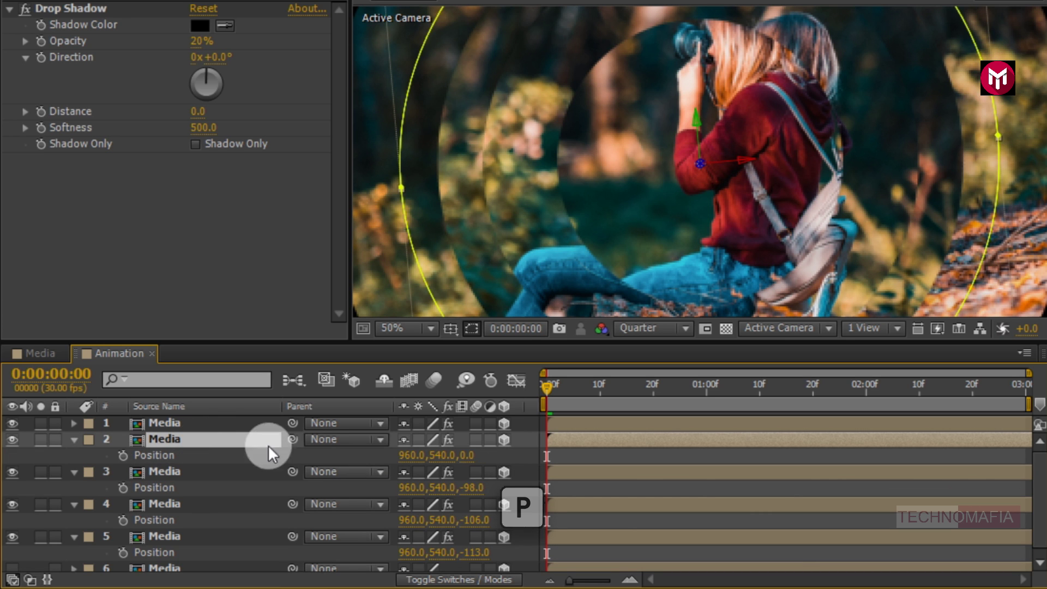
pyautogui.moveTo(464, 456); pyautogui.dragTo(456, 458)
pyautogui.scroll(-1, 476, 238)
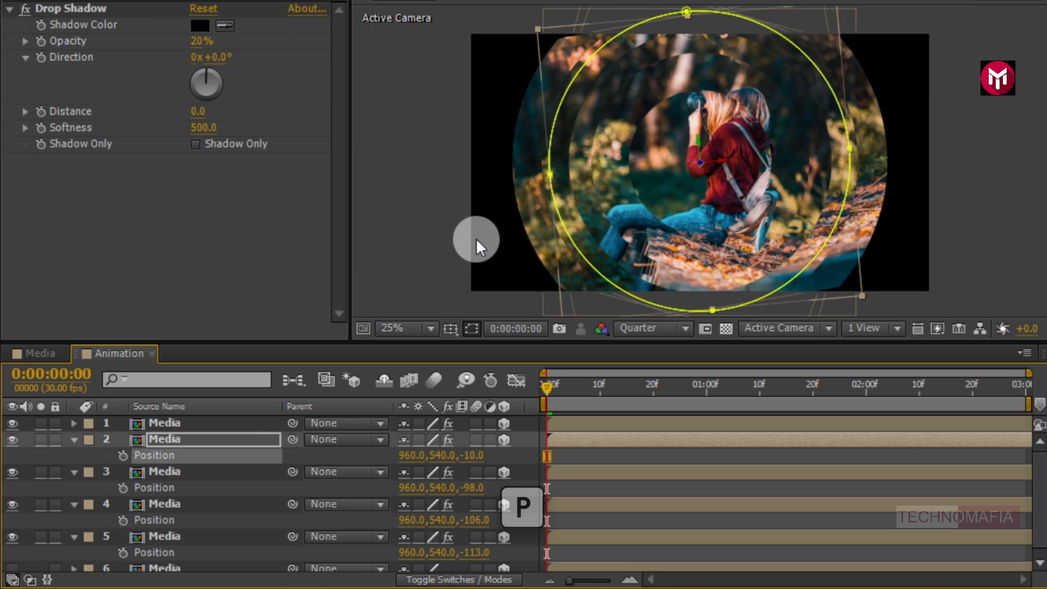
# Step: Set the Z position of the topmost Media layer to -6
pyautogui.click(205, 423)
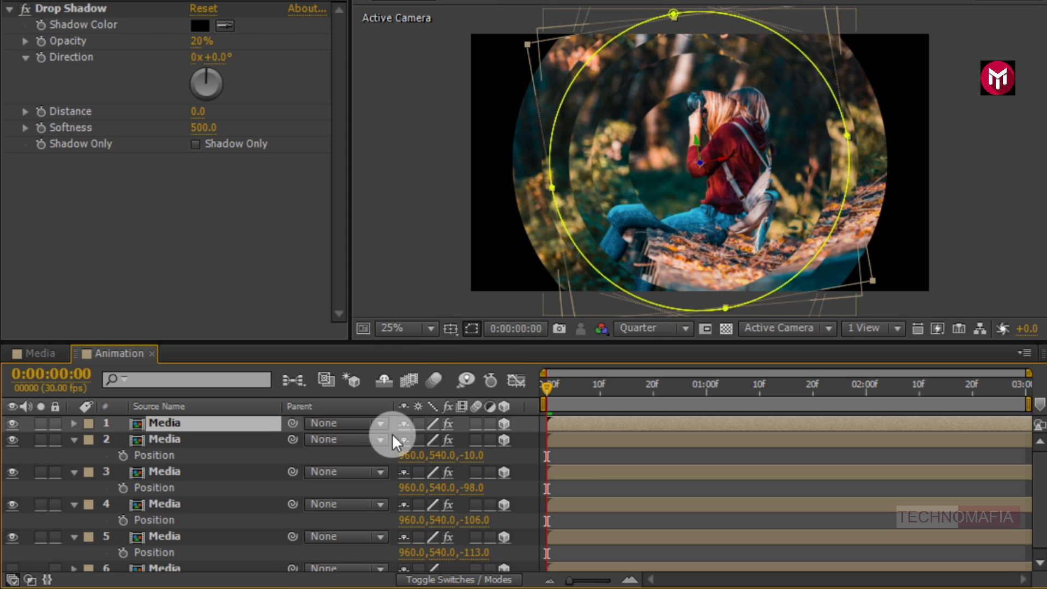
pyautogui.press('p')
pyautogui.click(436, 449)
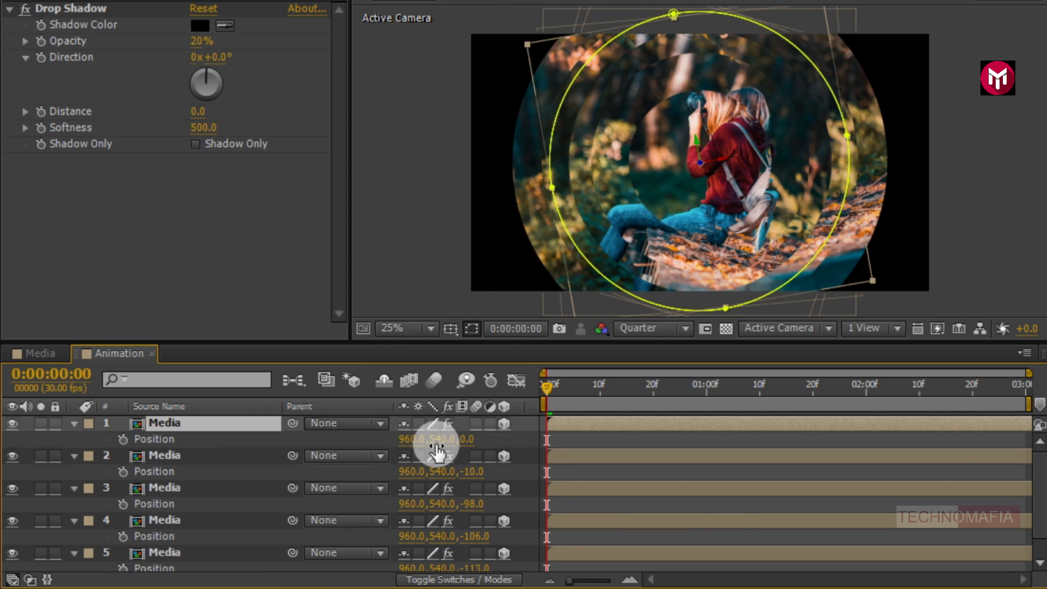
pyautogui.click(462, 441)
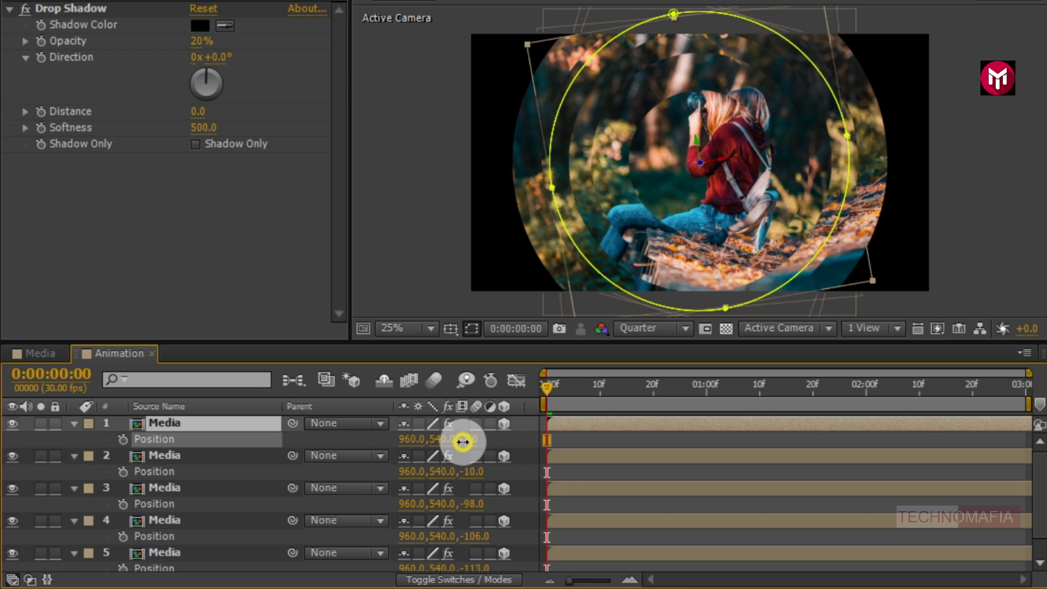
pyautogui.moveTo(459, 441); pyautogui.dragTo(463, 441)
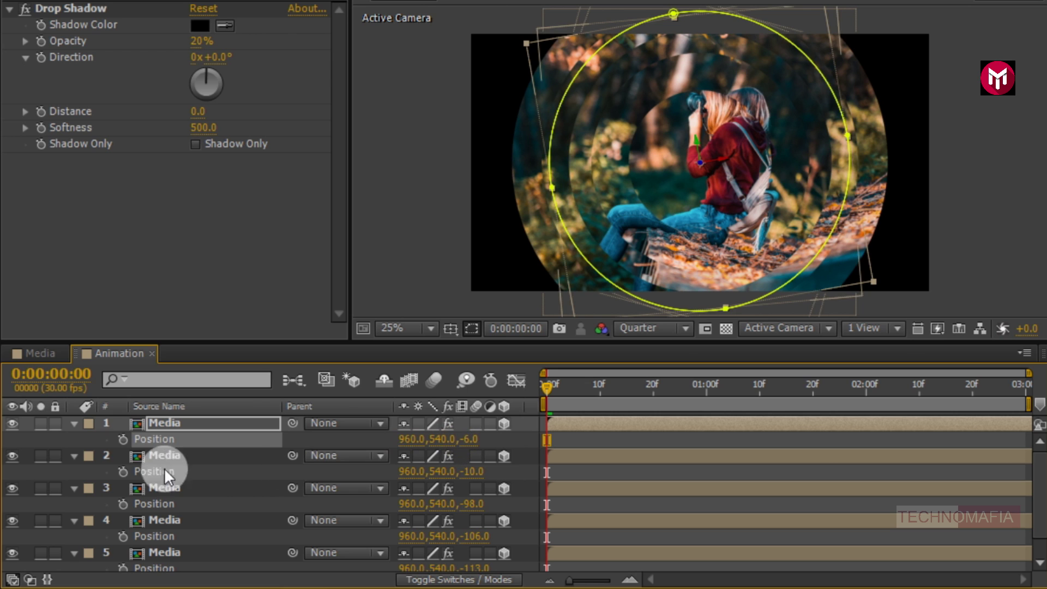
# Step: Collapse the revealed properties of Media layers 1 to 5 and deselect all layers
pyautogui.click(74, 424)
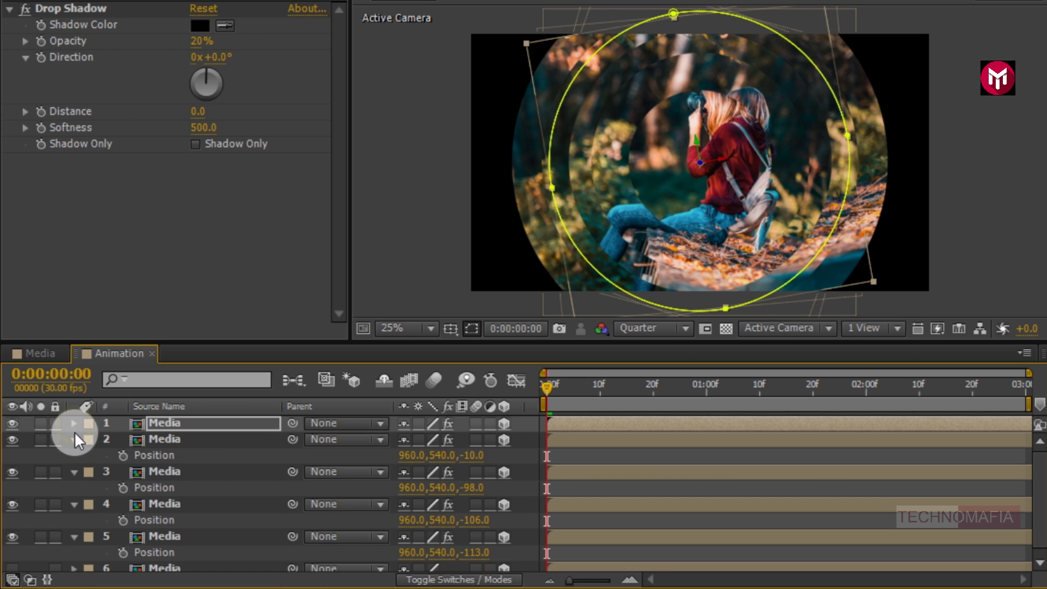
pyautogui.click(74, 441)
pyautogui.click(74, 455)
pyautogui.click(74, 472)
pyautogui.press('F2')
pyautogui.click(74, 488)
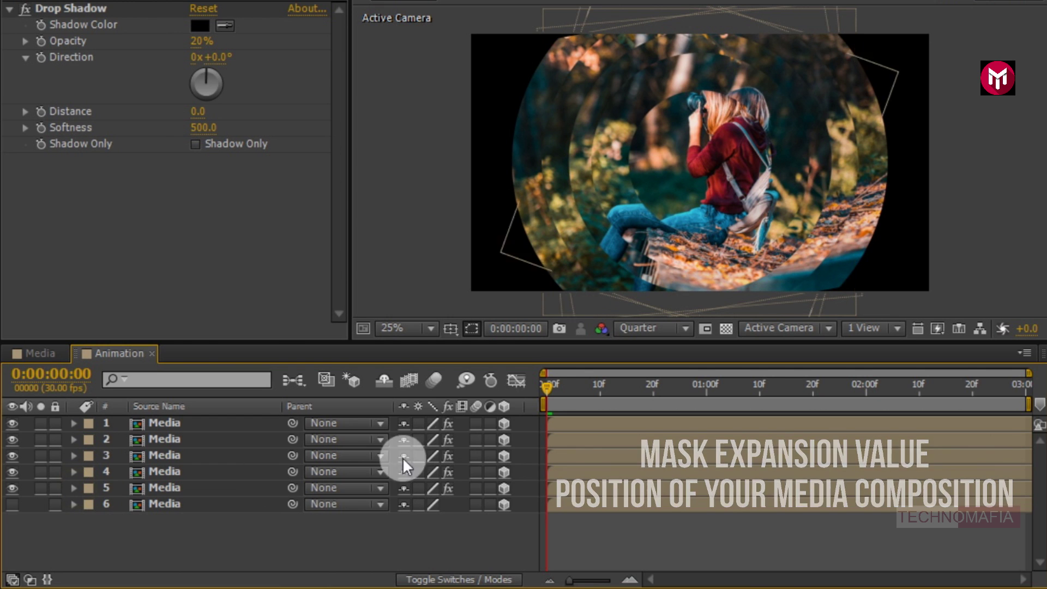
# Step: Turn on the visibility of Media layer 6 and preview the animation from 0:00:00:00
pyautogui.press('space')
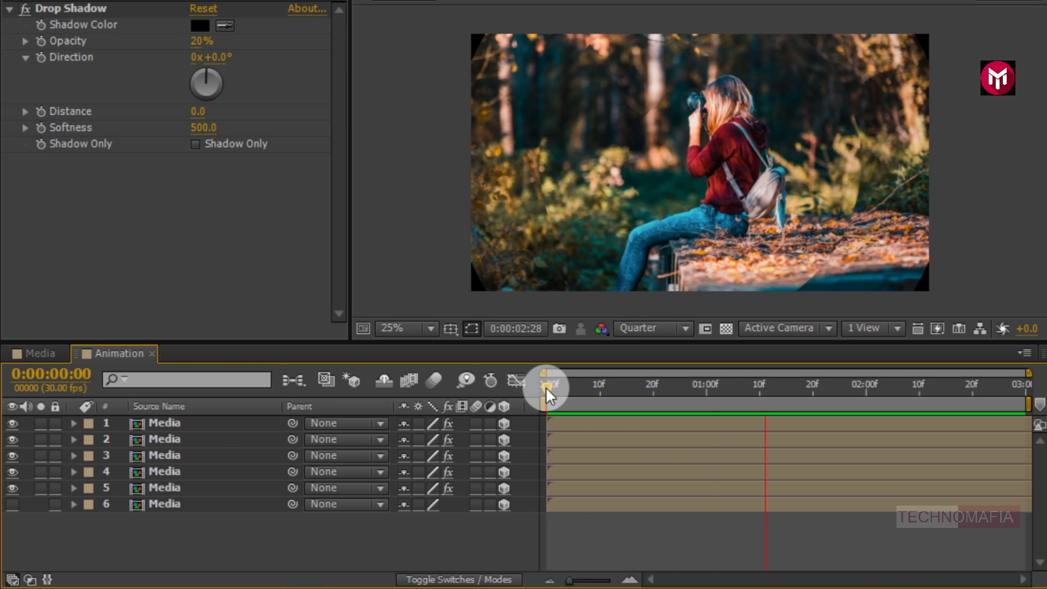
pyautogui.click(545, 387)
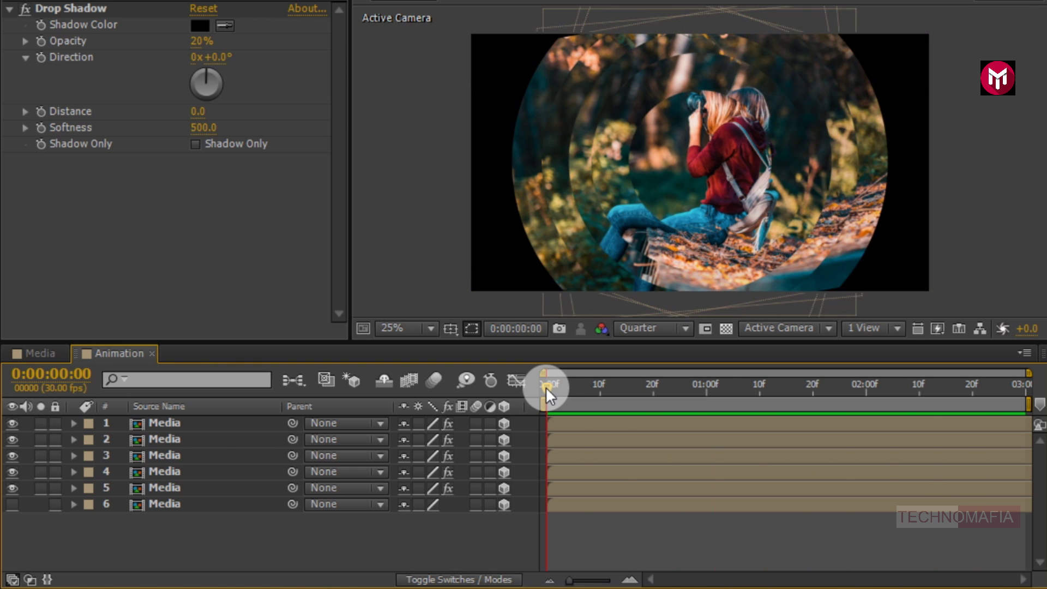
pyautogui.click(11, 505)
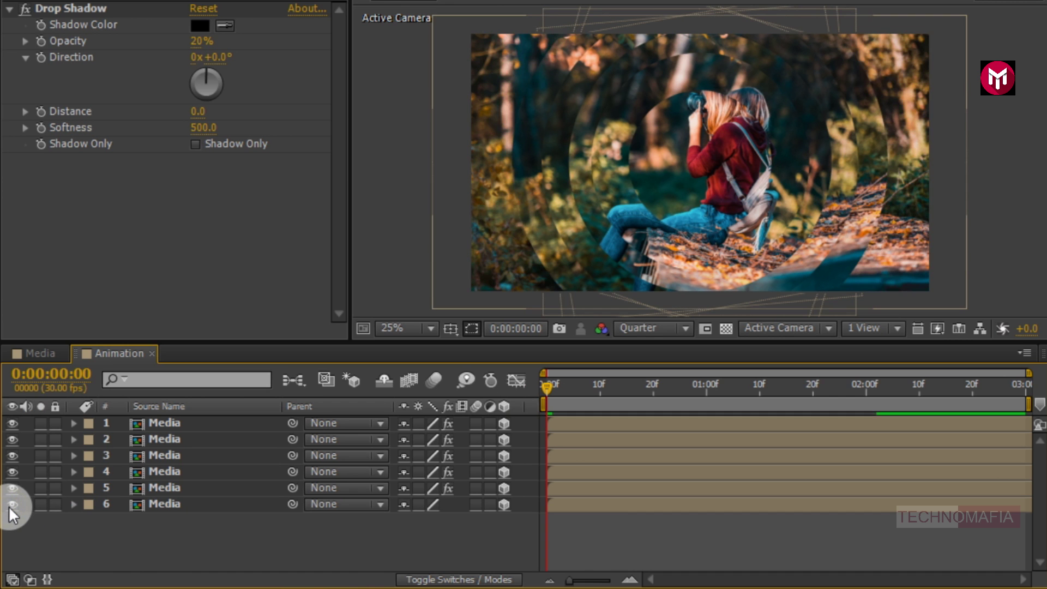
pyautogui.press('space')
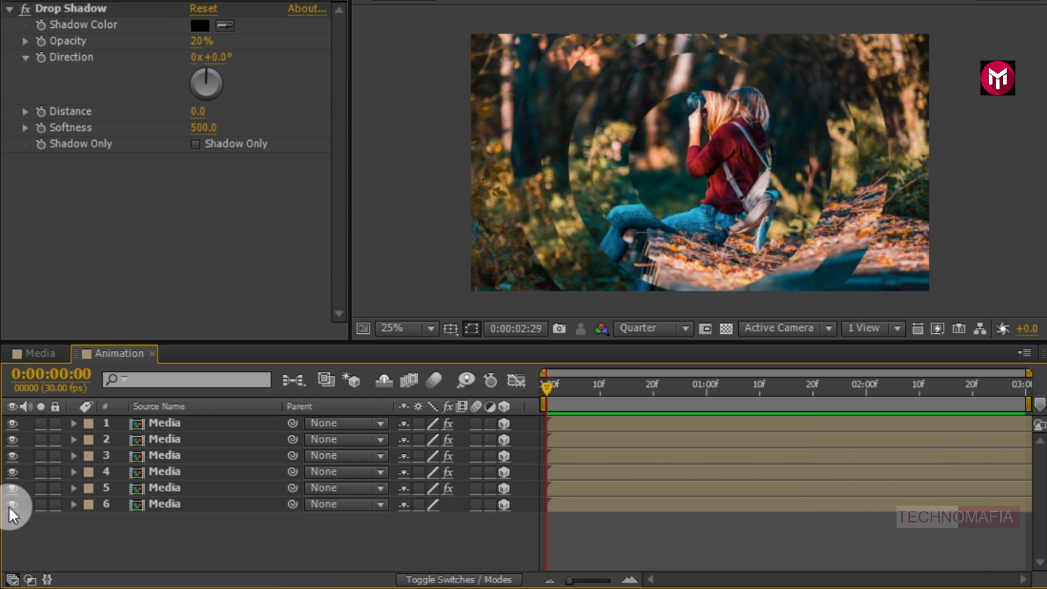
pyautogui.press('space')
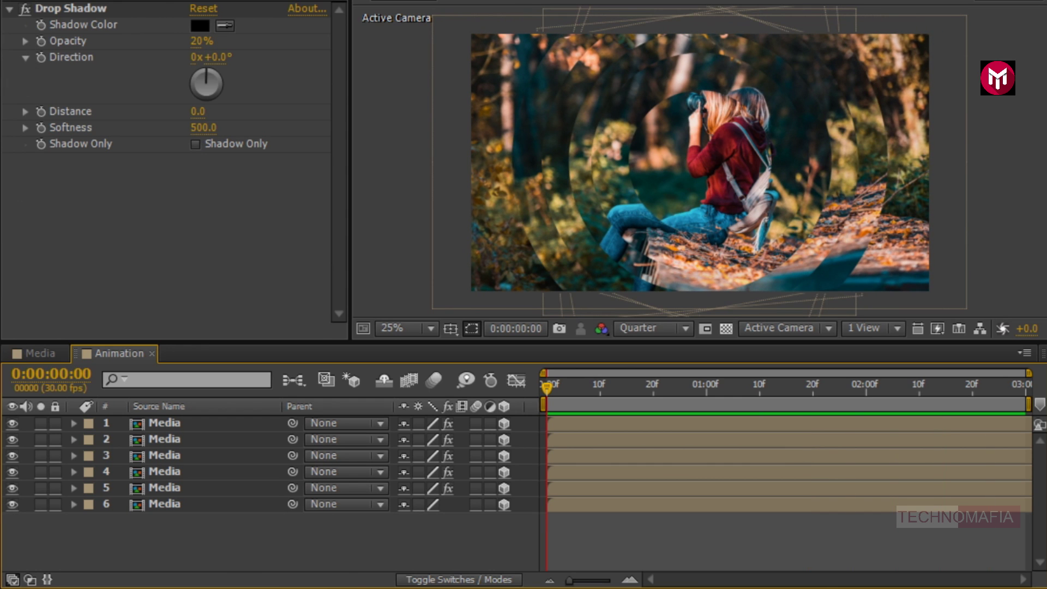
# Step: Add Flare 1.mov above all Media layers in the Animation composition and set its blending mode to Add
pyautogui.click(19, 3)
pyautogui.click(46, 159)
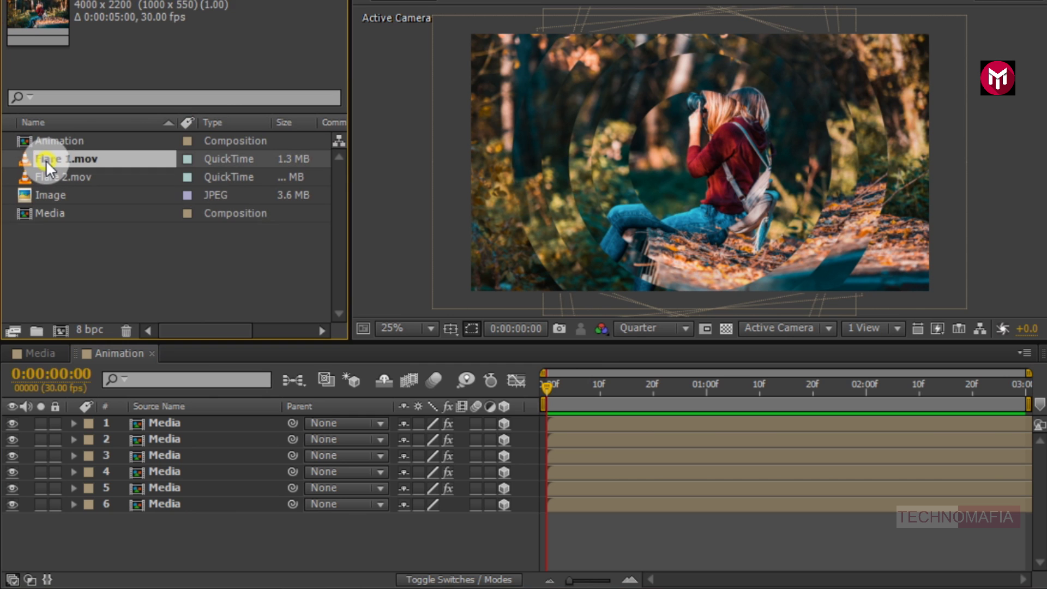
pyautogui.moveTo(150, 419); pyautogui.dragTo(155, 420)
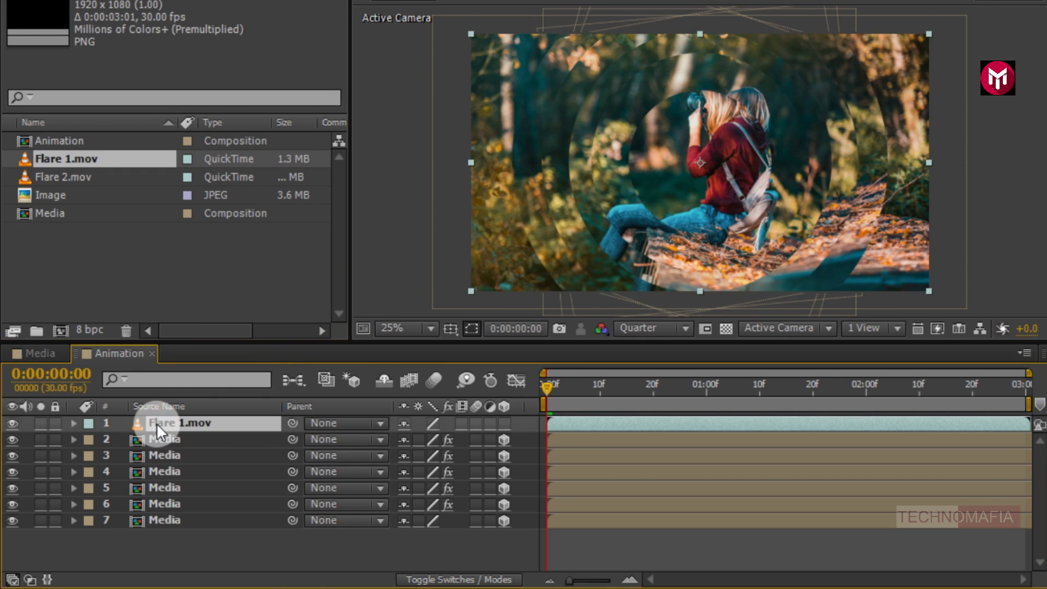
pyautogui.click(408, 581)
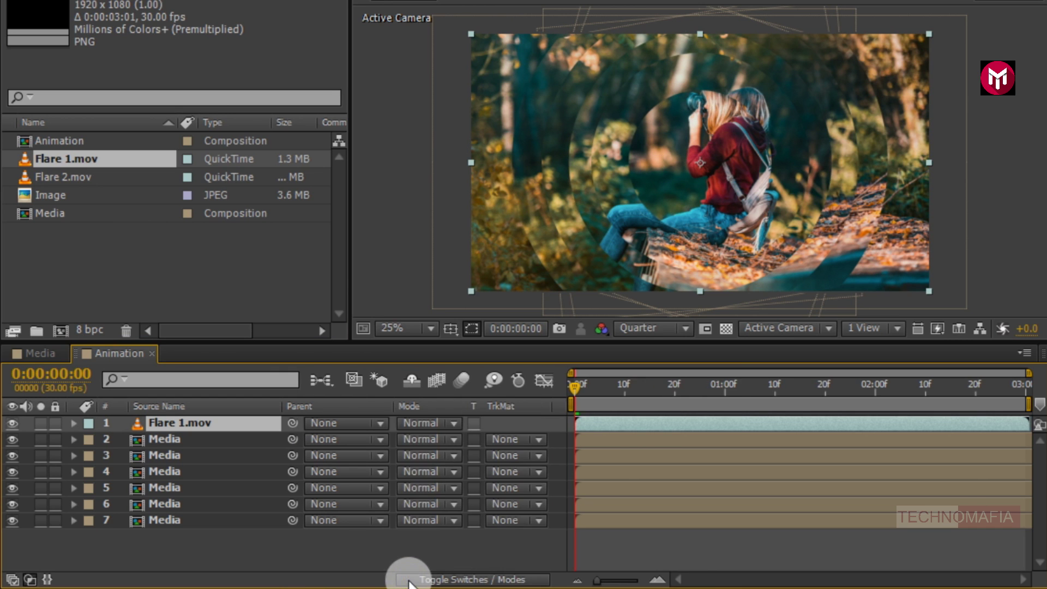
pyautogui.click(407, 425)
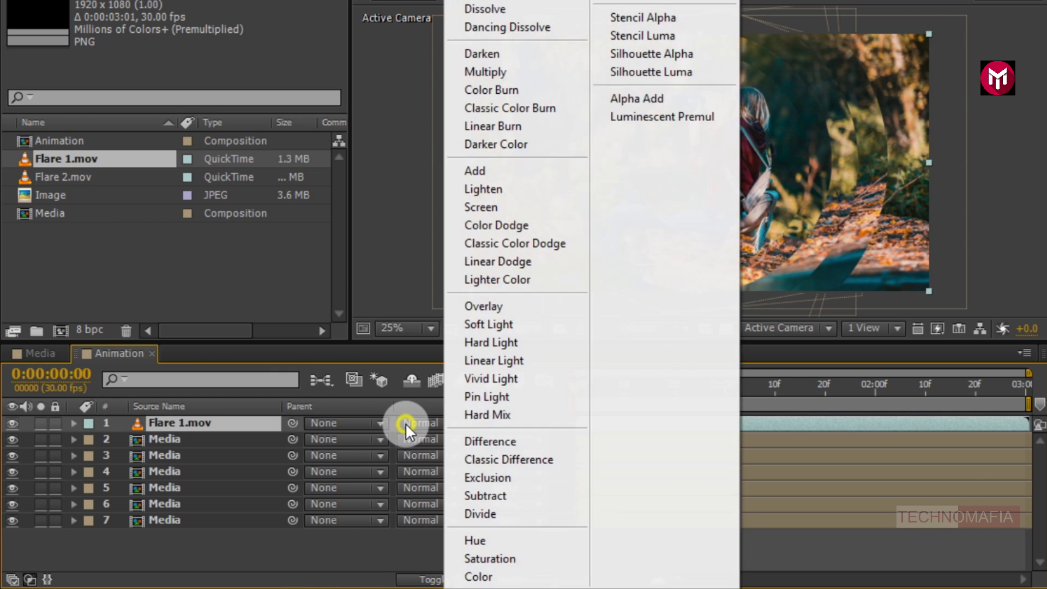
pyautogui.click(470, 172)
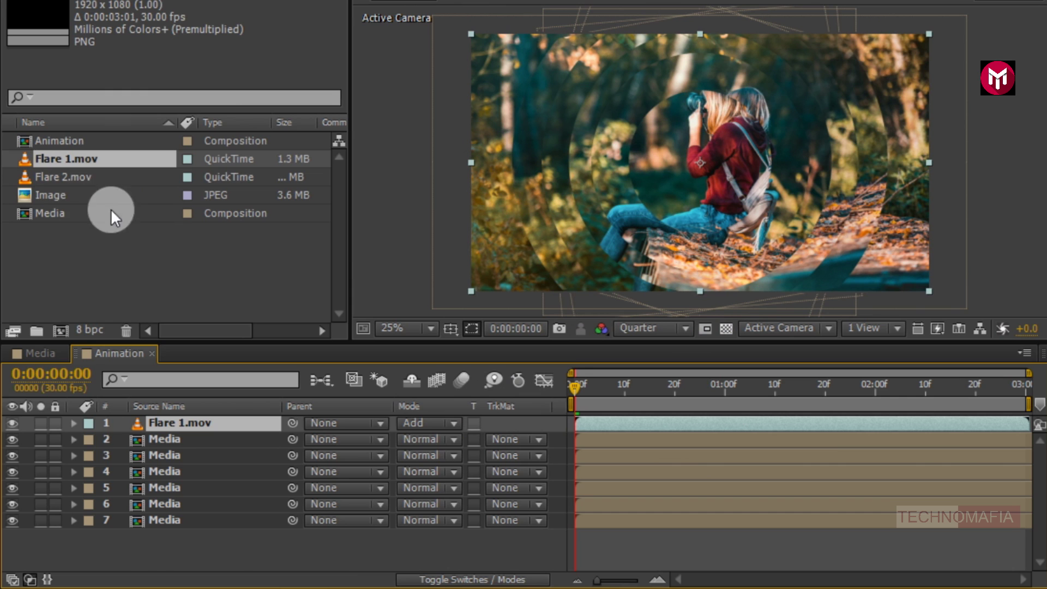
# Step: Place Flare 2.mov above the Flare 1.mov layer and set its blending mode to Screen
pyautogui.moveTo(70, 175); pyautogui.dragTo(204, 416)
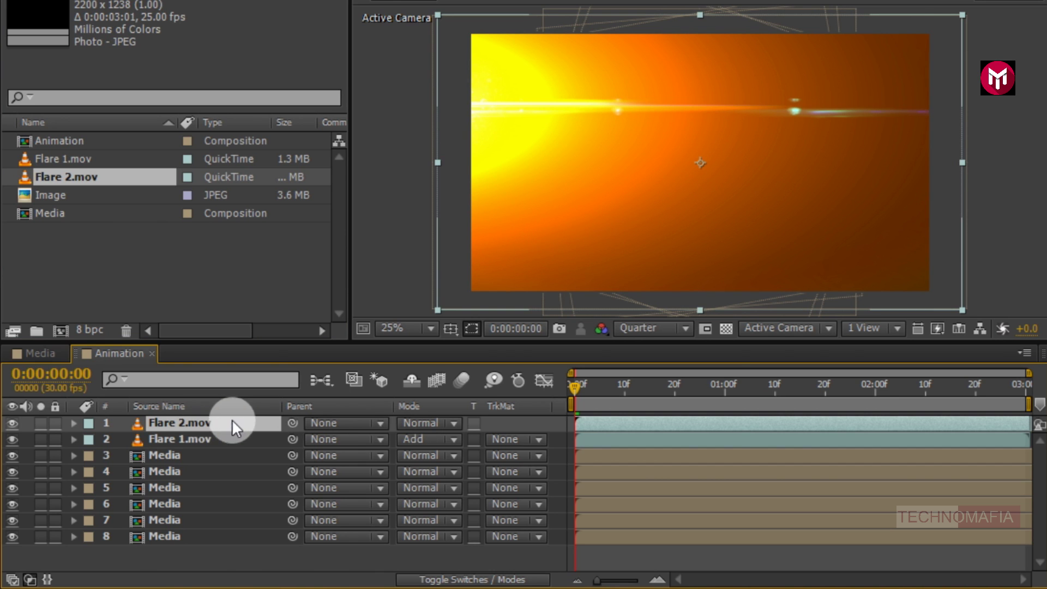
pyautogui.click(406, 424)
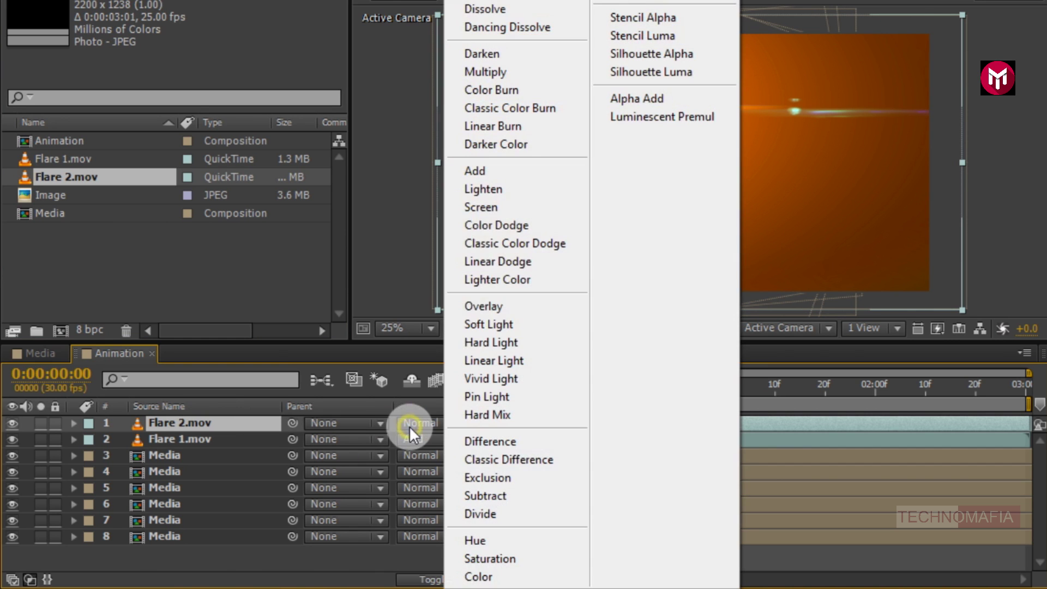
pyautogui.click(477, 201)
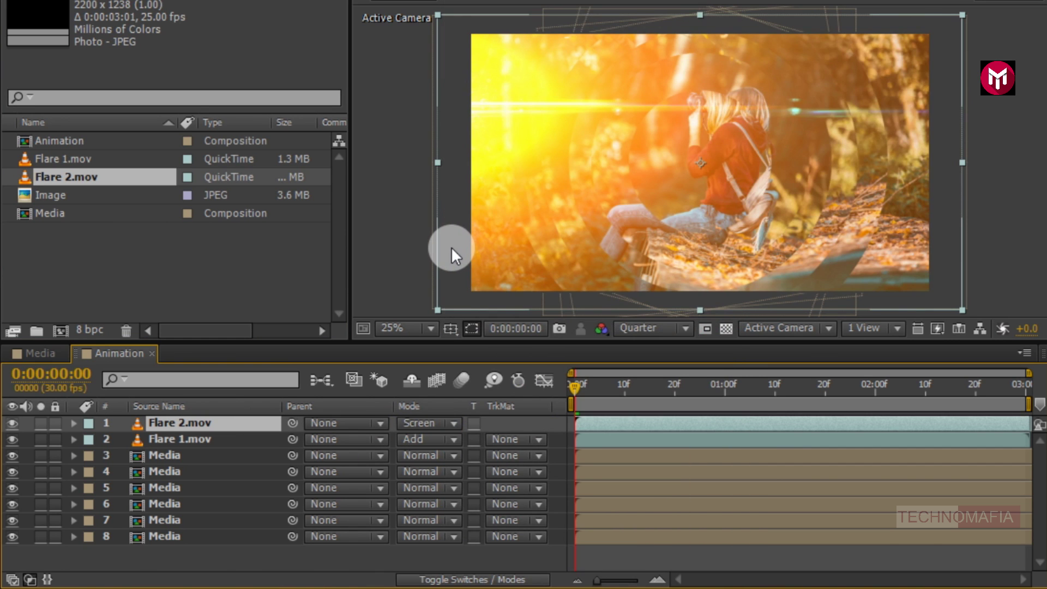
pyautogui.click(263, 558)
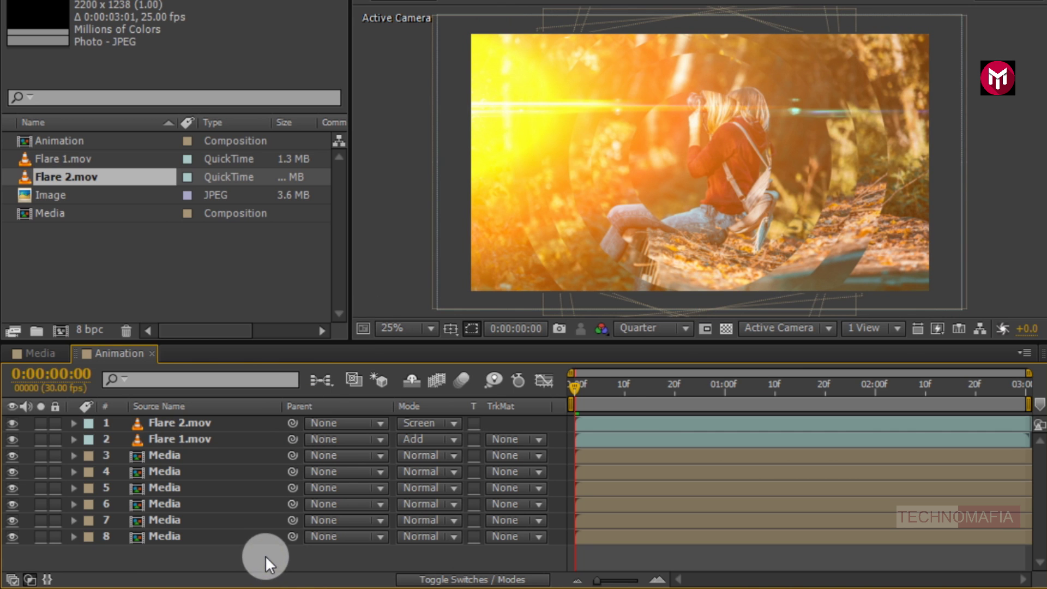
# Step: Make the Flare 2.mov layer a 3D layer
pyautogui.click(428, 580)
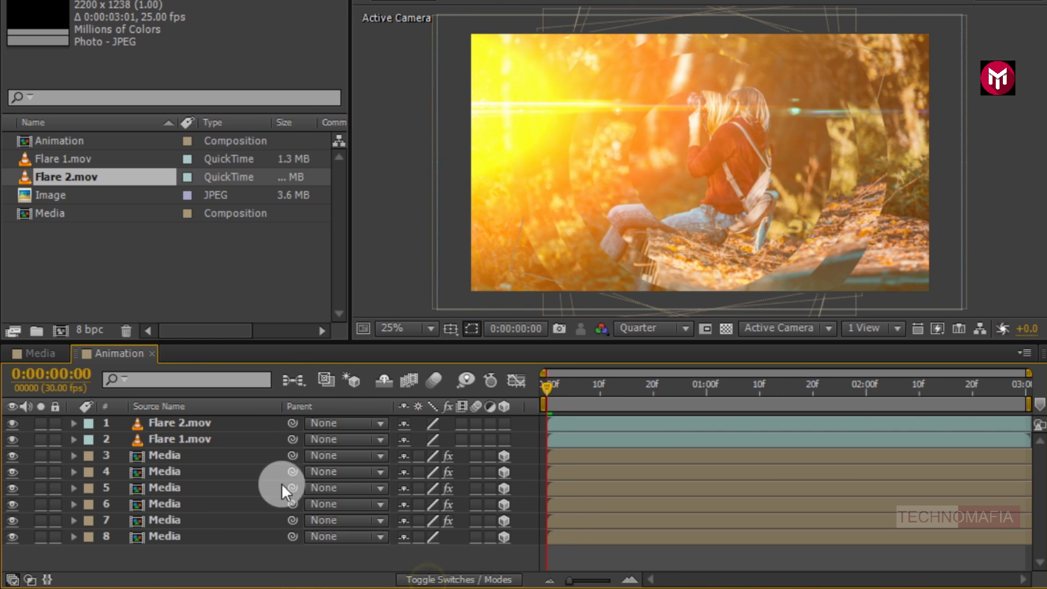
pyautogui.click(205, 427)
pyautogui.click(501, 424)
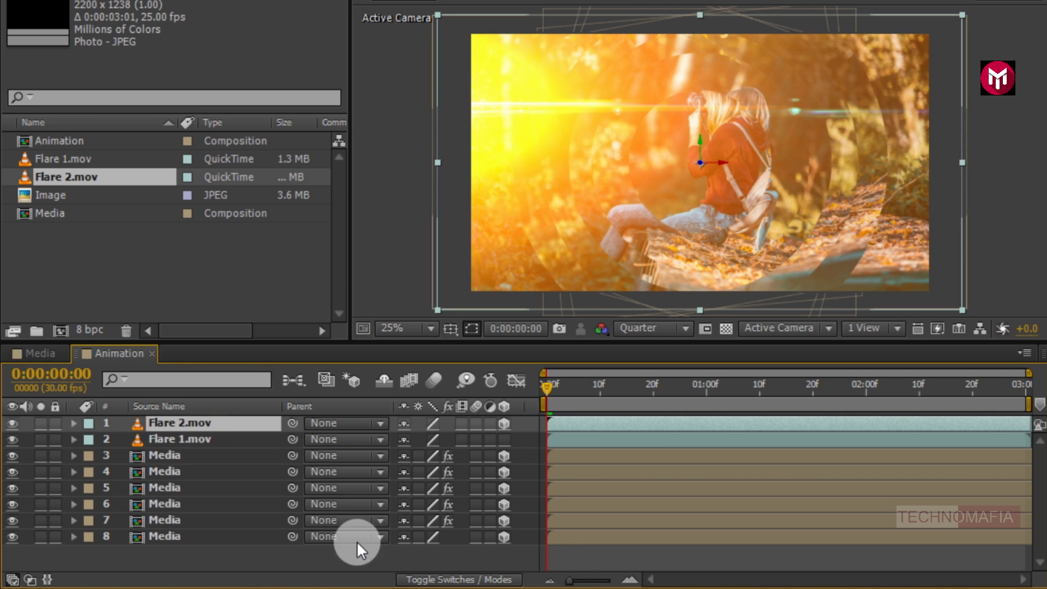
# Step: Add a new camera to the Animation composition, accepting its settings
pyautogui.rightClick(333, 556)
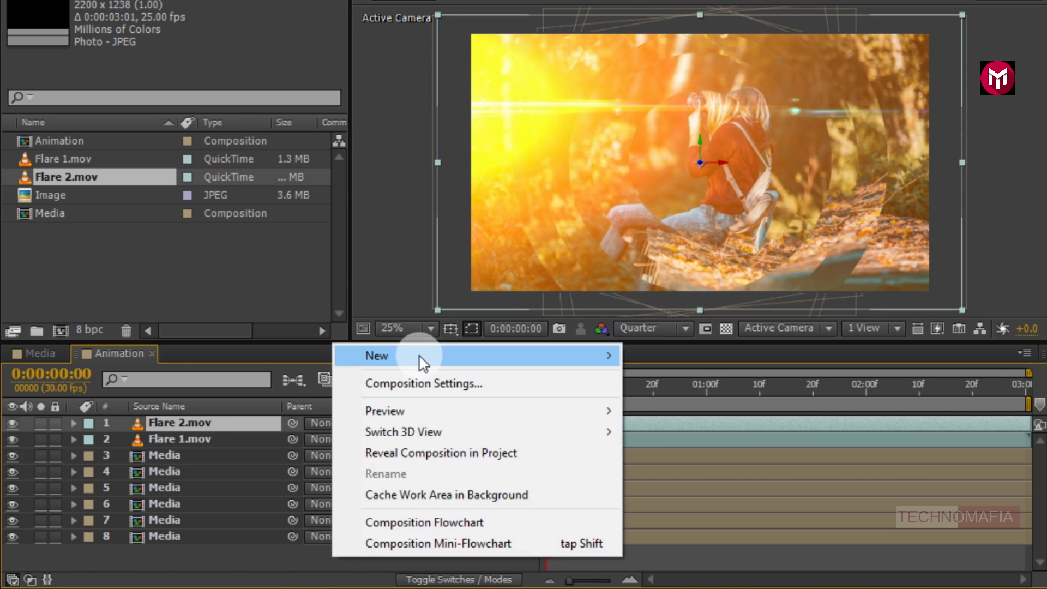
pyautogui.moveTo(525, 359)
pyautogui.click(671, 446)
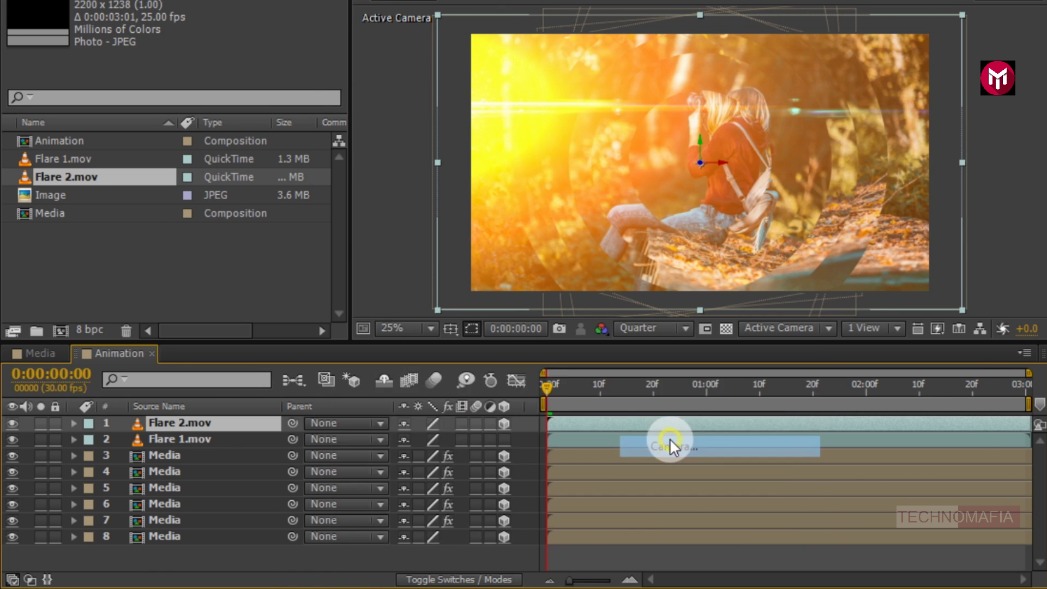
pyautogui.click(818, 455)
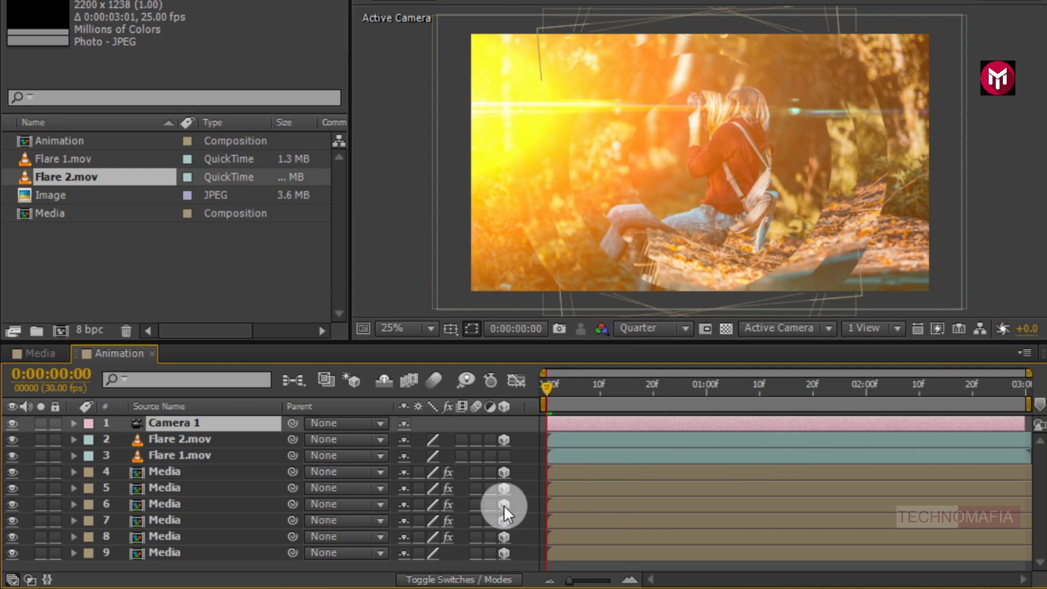
# Step: Create a null object, make it a 3D layer and parent Camera 1 to it
pyautogui.rightClick(359, 565)
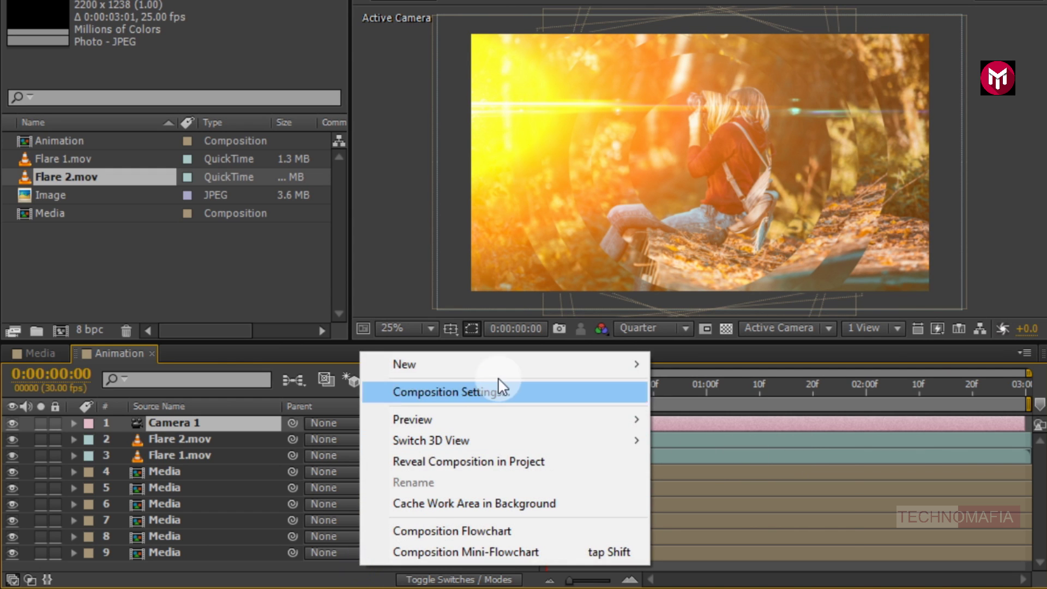
pyautogui.moveTo(627, 367)
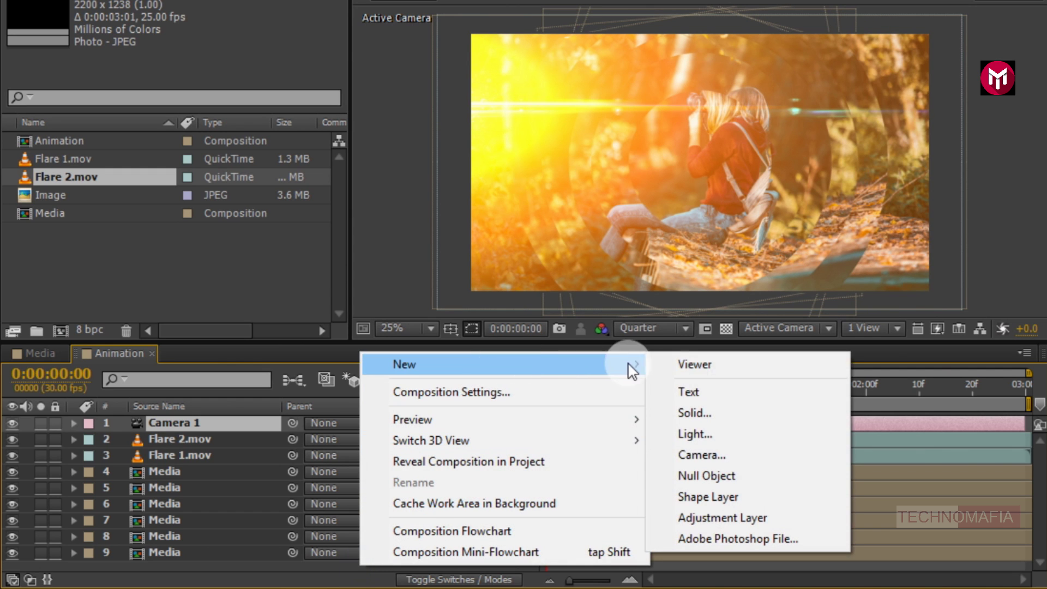
pyautogui.click(716, 477)
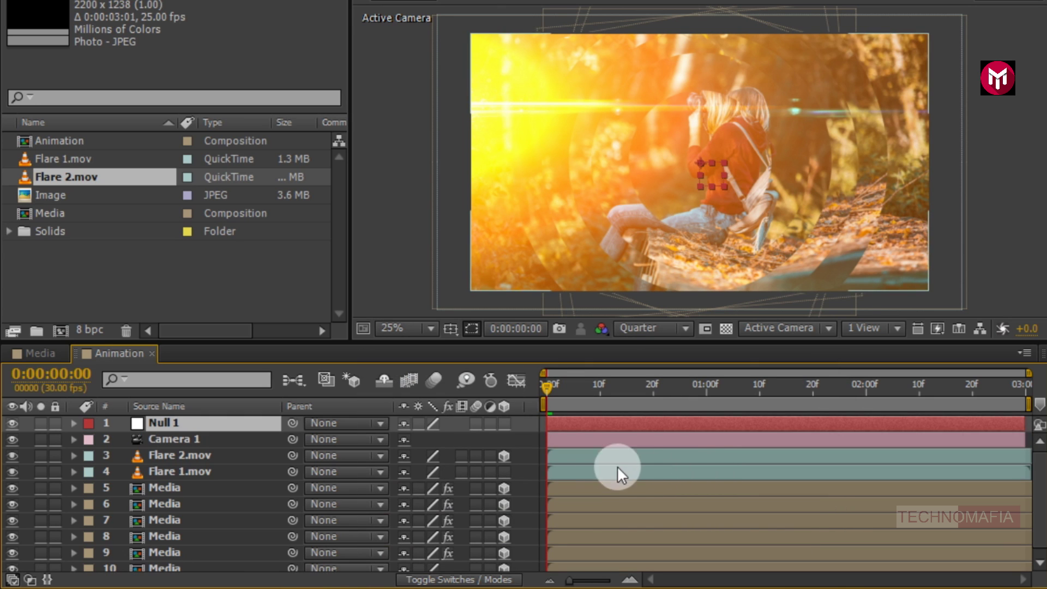
pyautogui.click(503, 423)
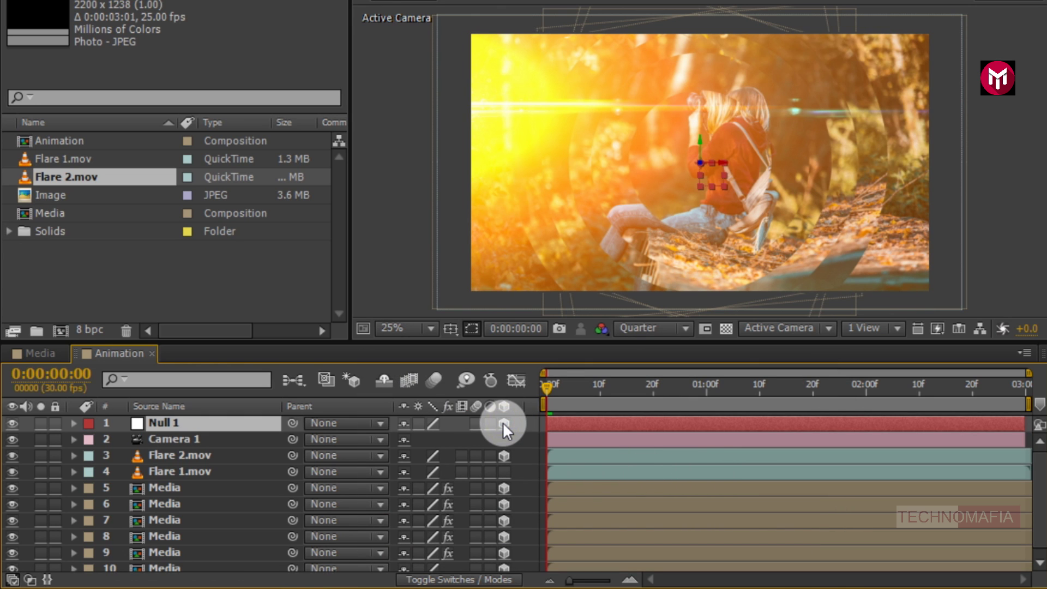
pyautogui.click(339, 440)
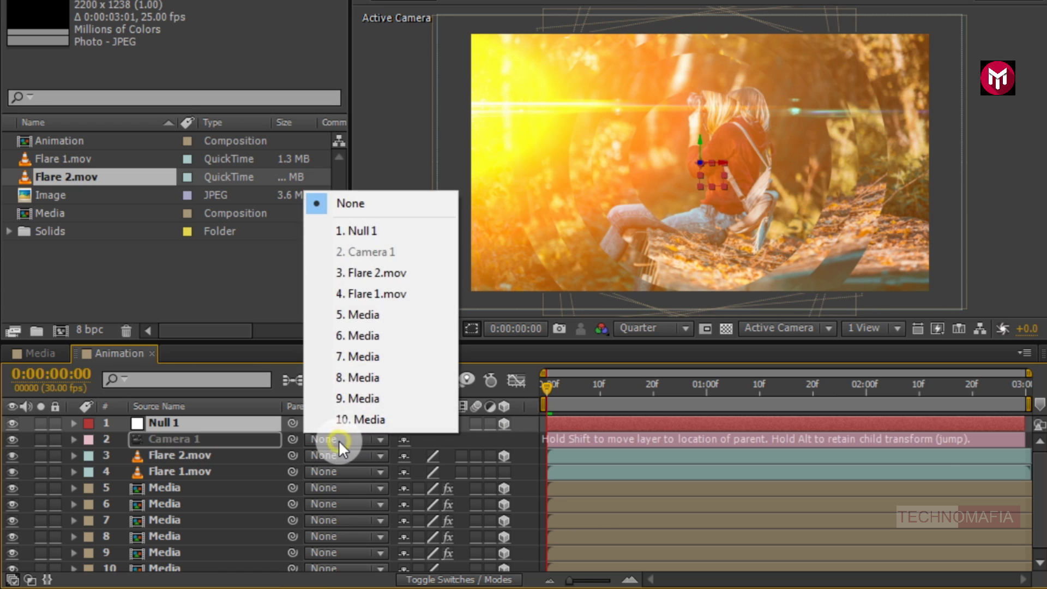
pyautogui.click(356, 233)
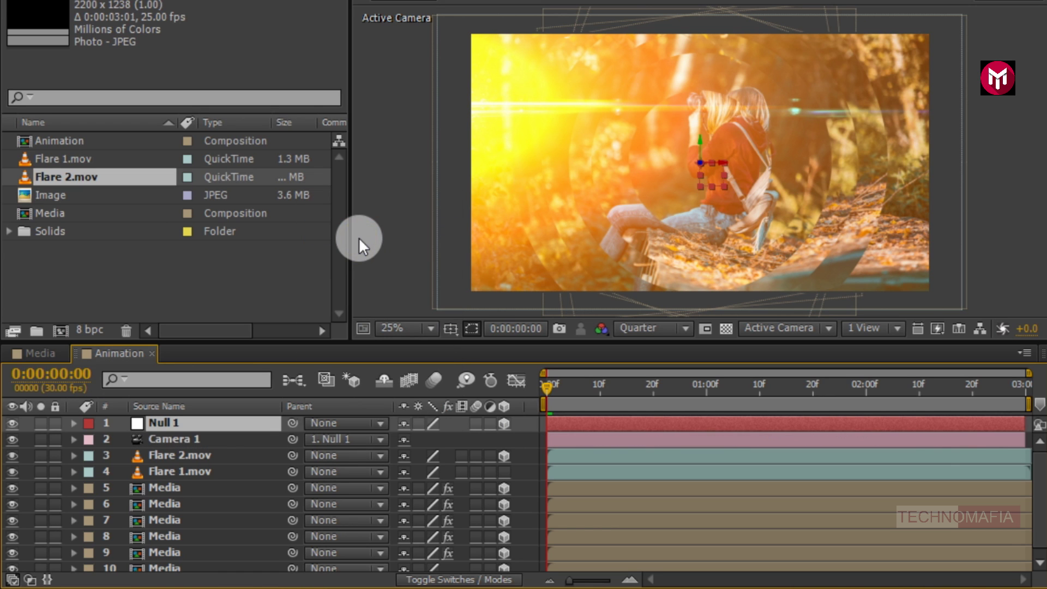
# Step: Add a Position keyframe to Null 1 at 0:00:00:00 with X at 668 and Z at 31
pyautogui.press('p')
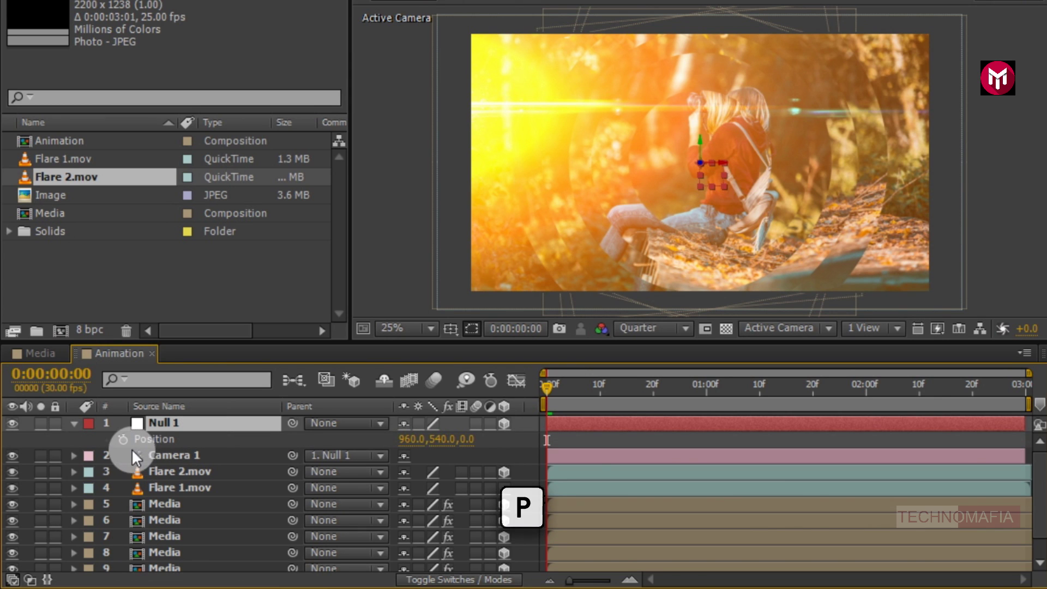
pyautogui.click(123, 440)
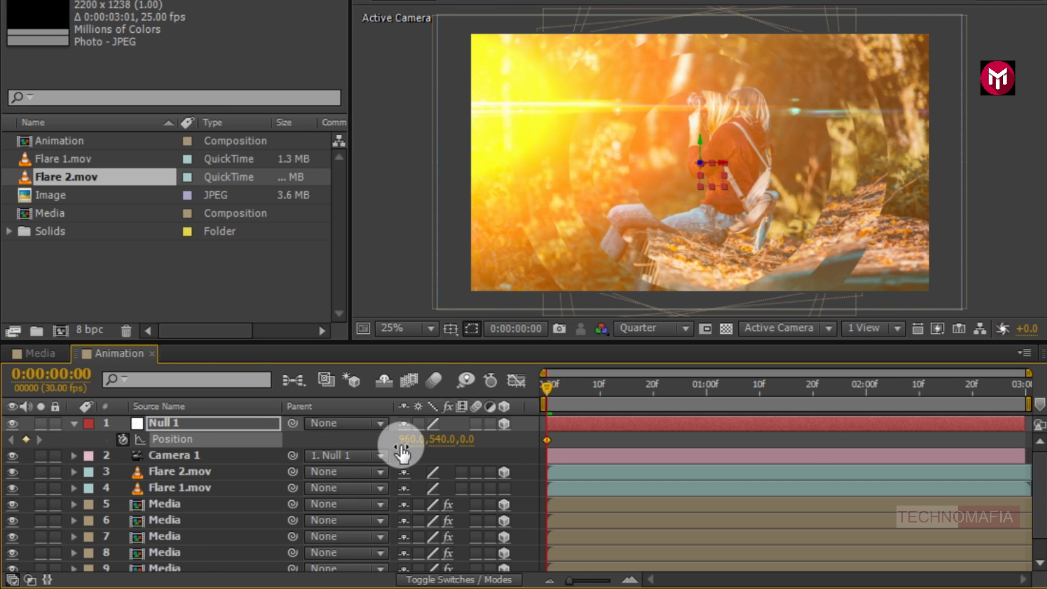
pyautogui.moveTo(384, 441); pyautogui.dragTo(124, 443)
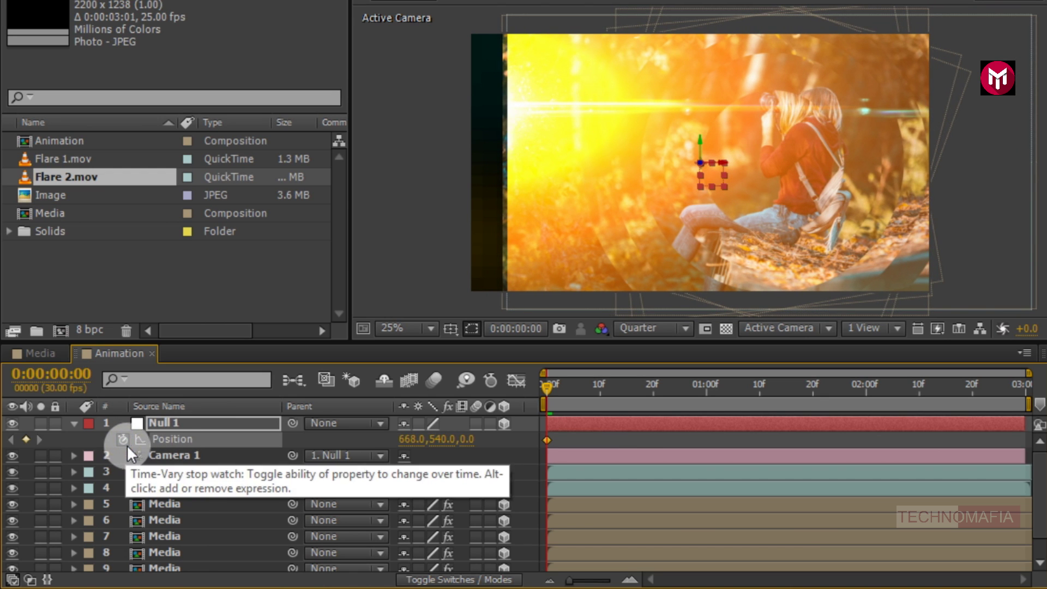
pyautogui.moveTo(464, 442); pyautogui.dragTo(493, 440)
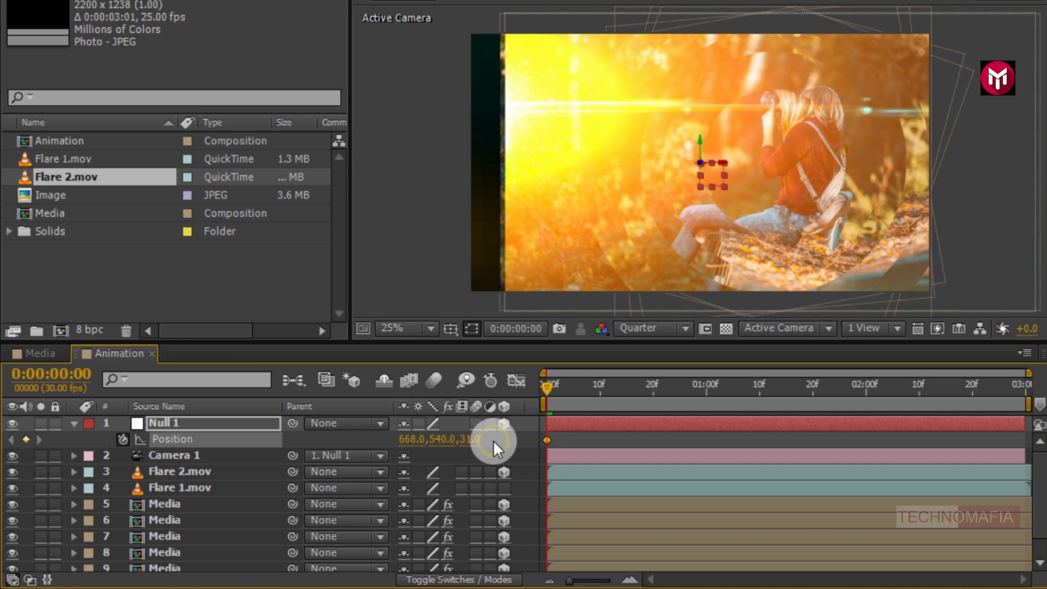
# Step: Add a Position keyframe to Null 1 at 0:00:02:00 with X at 931 and Z at 79
pyautogui.click(867, 385)
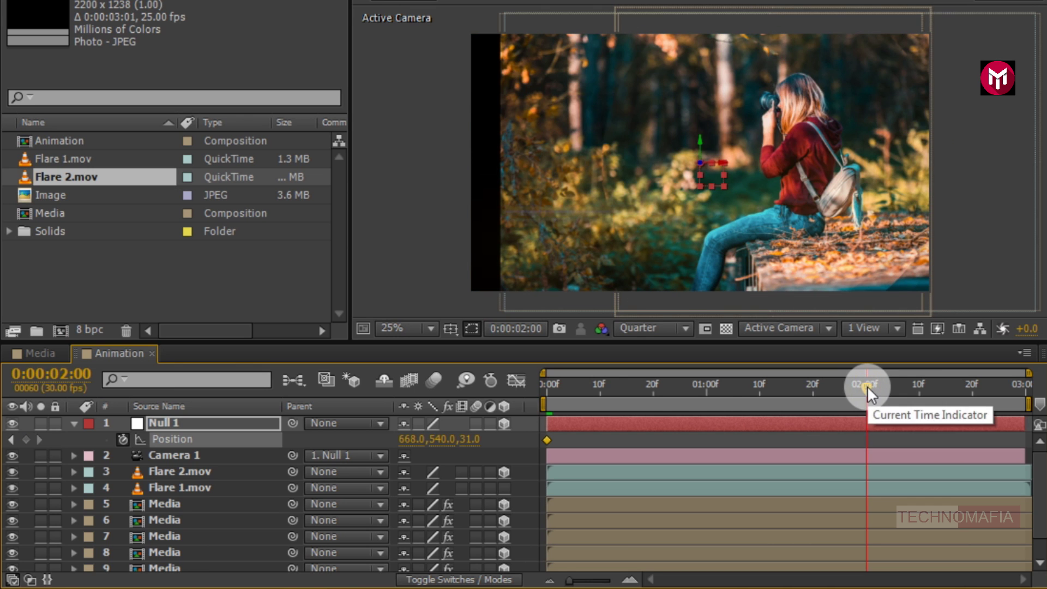
pyautogui.click(564, 444)
pyautogui.moveTo(409, 439); pyautogui.dragTo(648, 431)
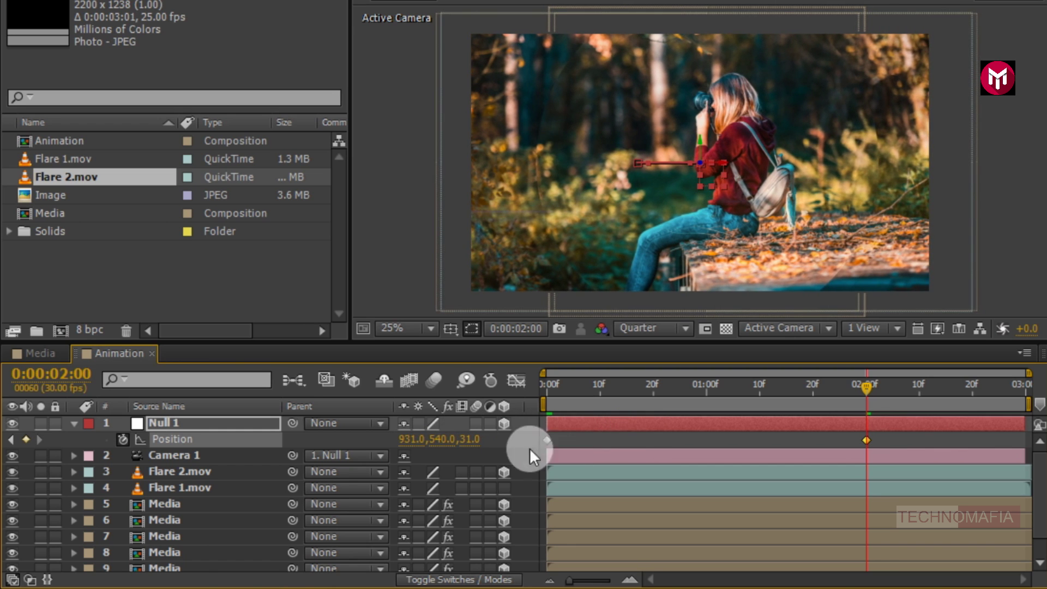
pyautogui.moveTo(476, 443); pyautogui.dragTo(520, 442)
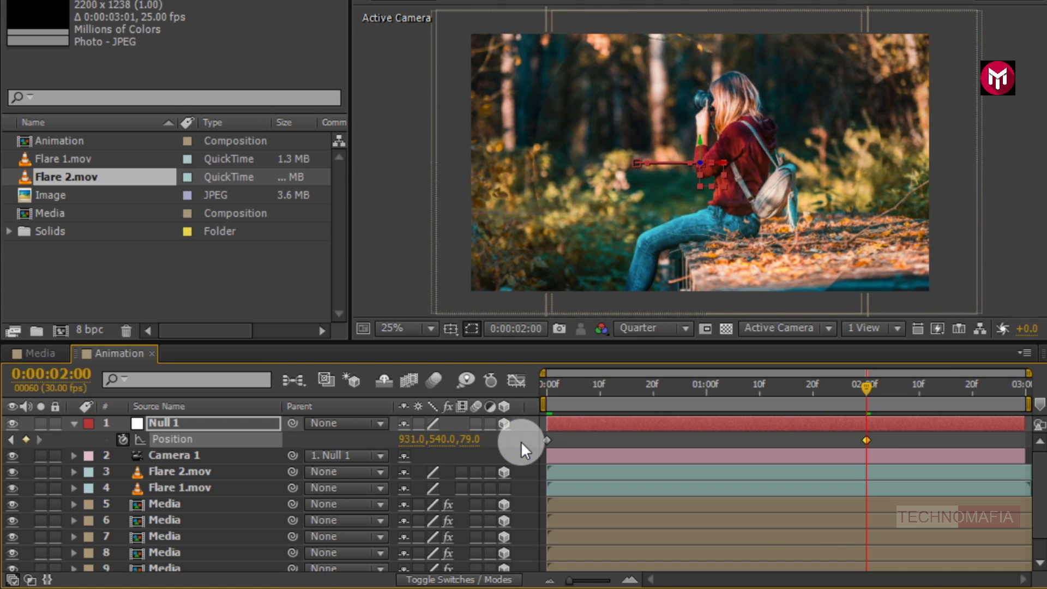
# Step: Add a Position keyframe to Null 1 at 0:00:02:29 with X at 1147 and Z at 166
pyautogui.click(1023, 388)
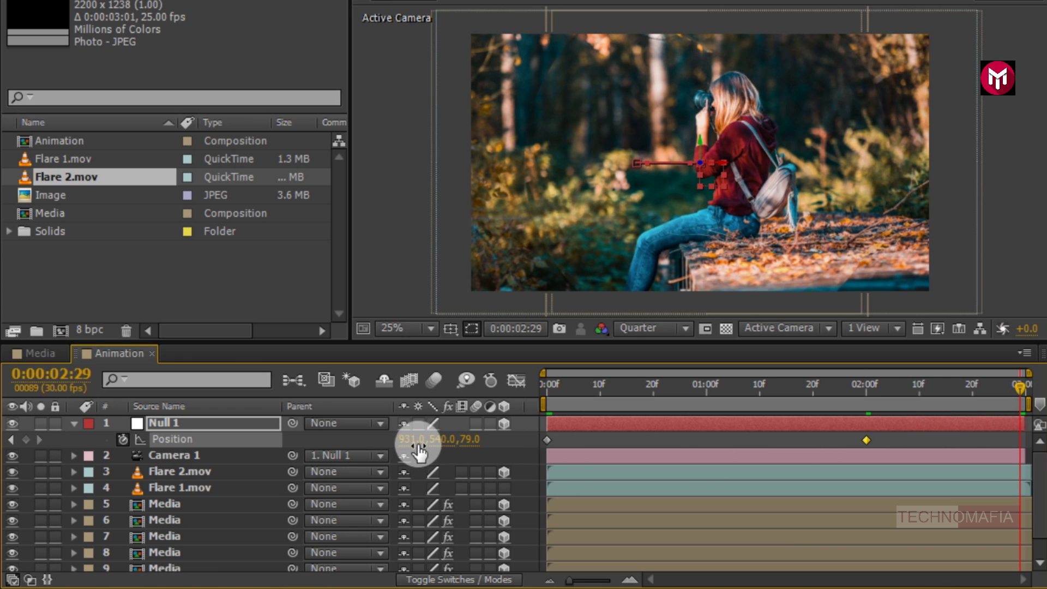
pyautogui.moveTo(407, 441); pyautogui.dragTo(597, 426)
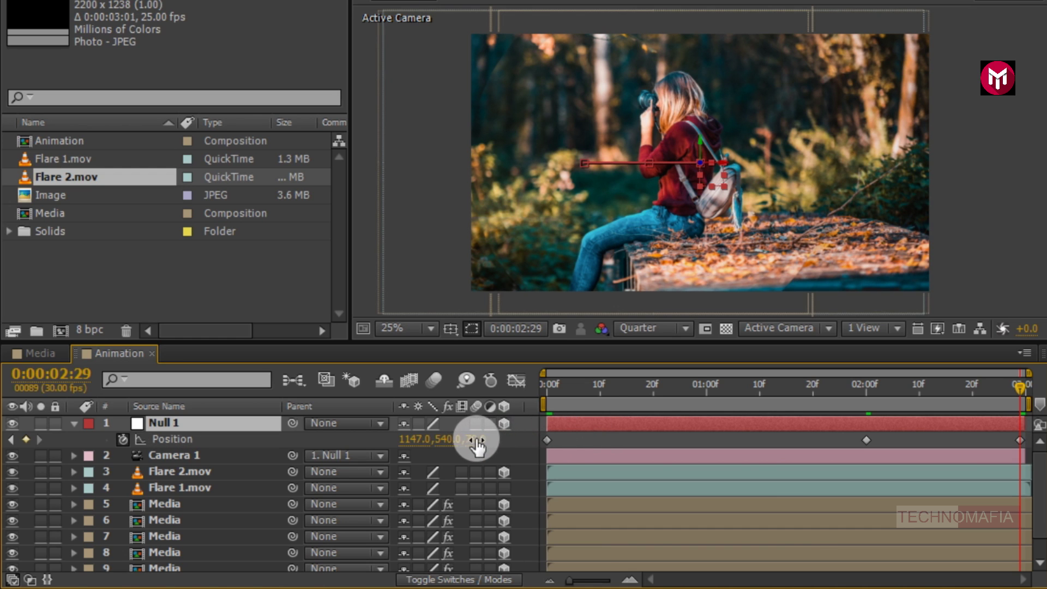
pyautogui.moveTo(477, 436); pyautogui.dragTo(554, 434)
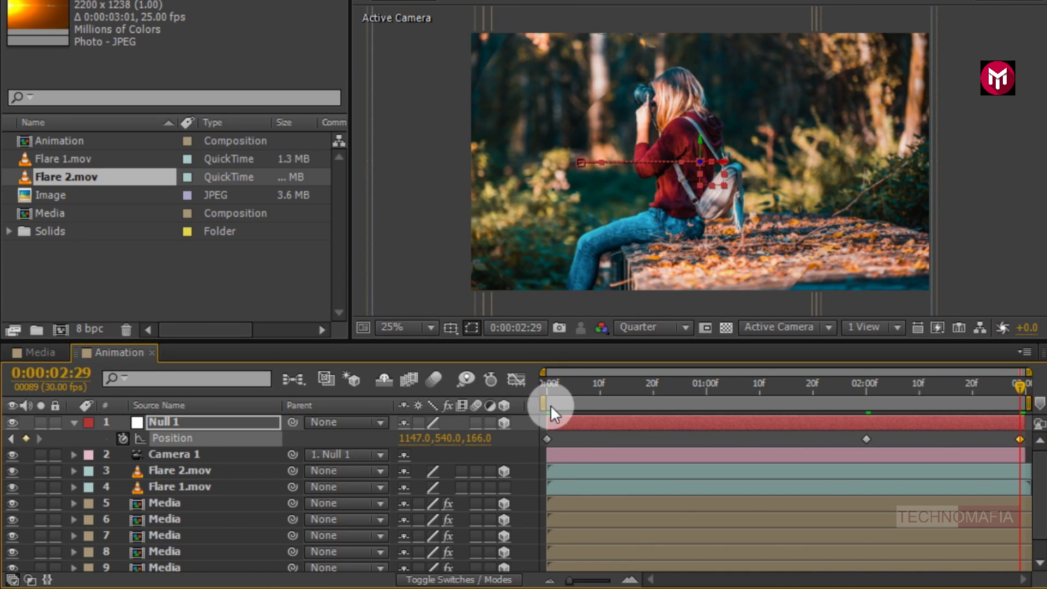
# Step: Apply Easy Ease to all three Position keyframes of Null 1
pyautogui.click(545, 385)
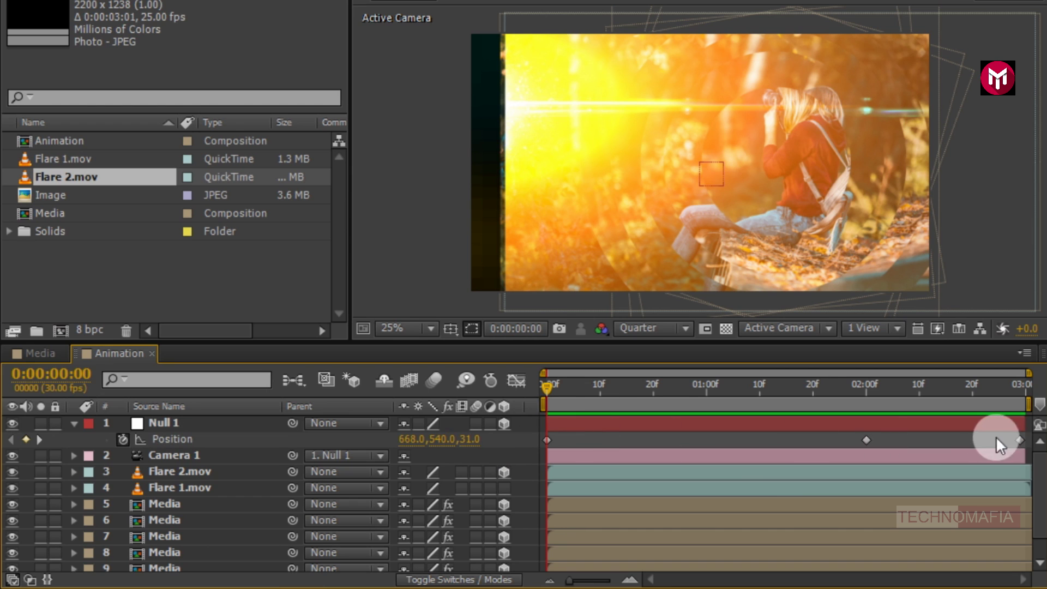
pyautogui.click(800, 458)
pyautogui.moveTo(552, 454); pyautogui.dragTo(523, 453)
pyautogui.rightClick(547, 440)
pyautogui.moveTo(643, 424)
pyautogui.click(824, 467)
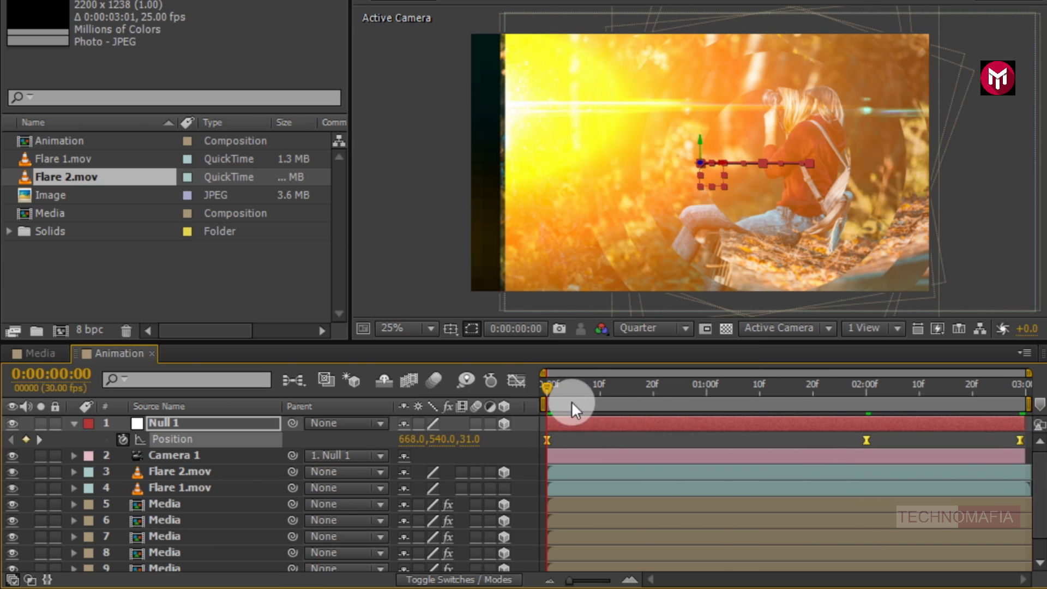
# Step: Reshape Null 1's Position graph around the 0:00:02:00 keyframe and preview the animation
pyautogui.click(519, 380)
pyautogui.moveTo(895, 522); pyautogui.dragTo(699, 532)
pyautogui.moveTo(892, 532); pyautogui.dragTo(944, 533)
pyautogui.click(517, 384)
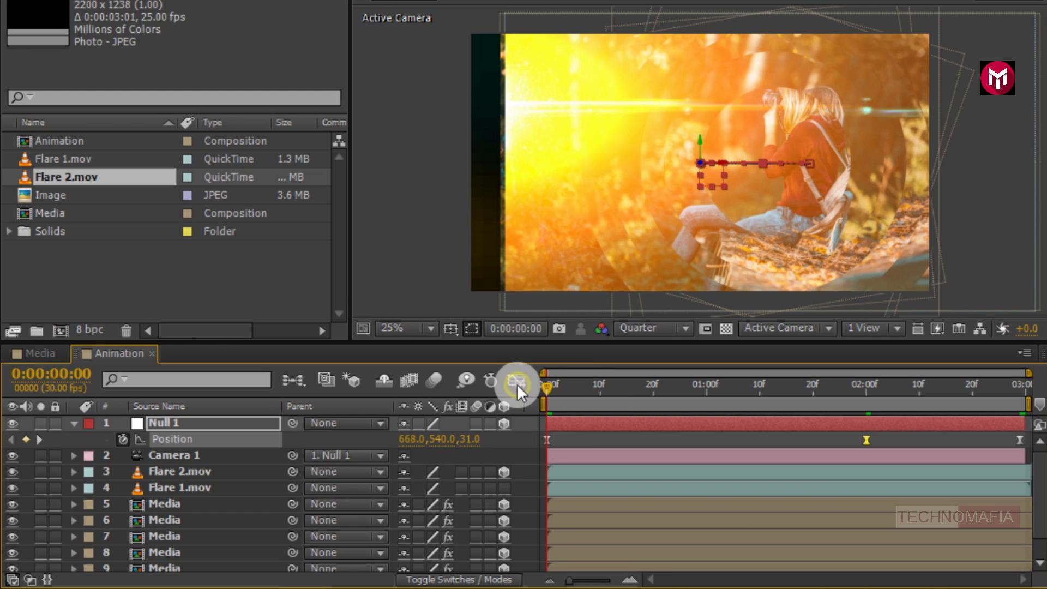
pyautogui.press('KP_0')
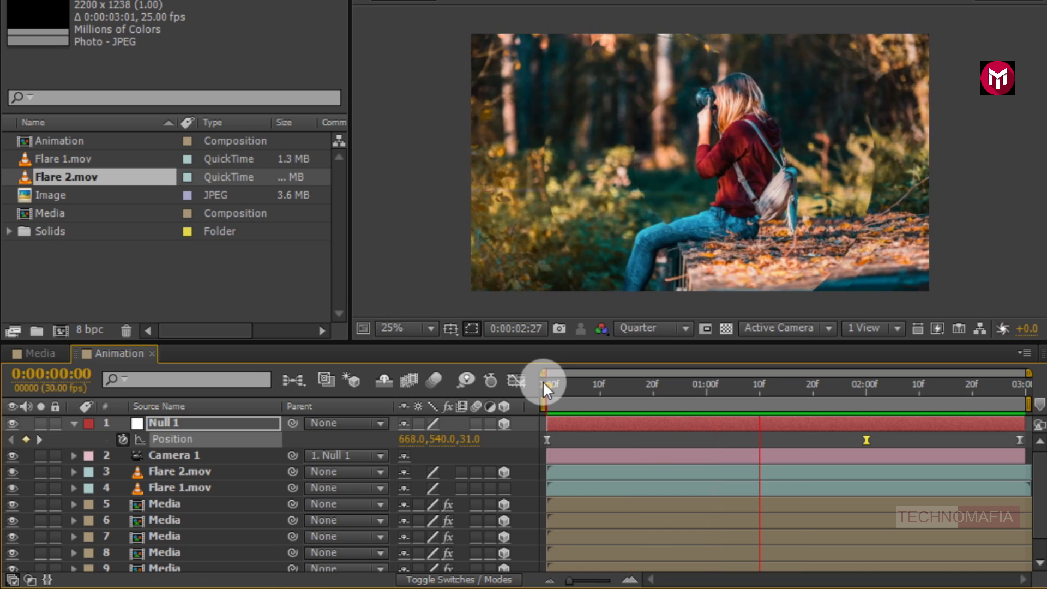
pyautogui.press('space')
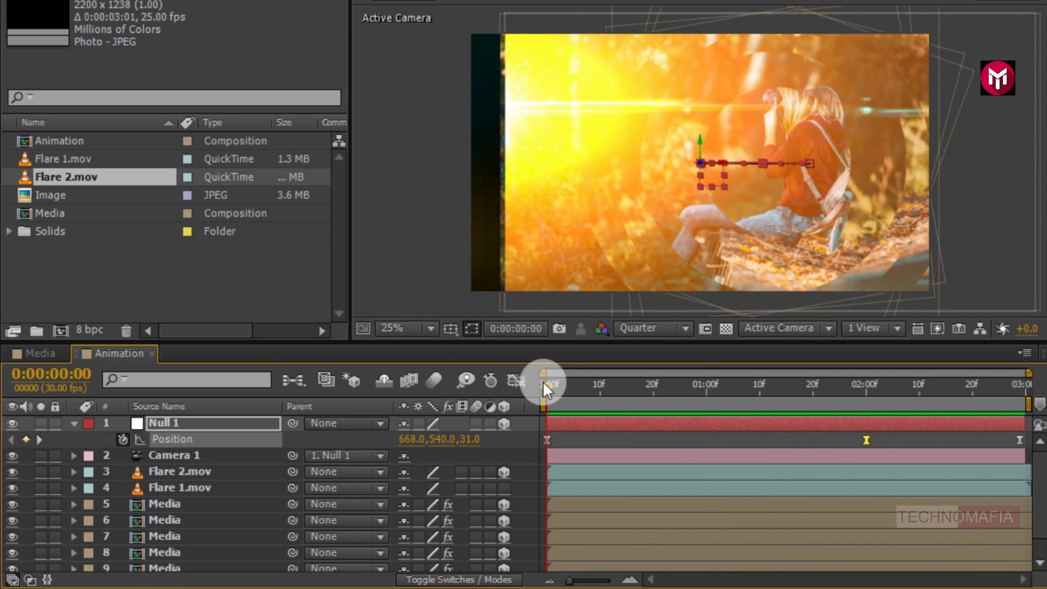
# Step: Collapse Null 1's properties and create a new composition named Final, keeping the 1080P HD, 30 fps and 0:00:03:00 settings
pyautogui.click(74, 424)
pyautogui.click(54, 328)
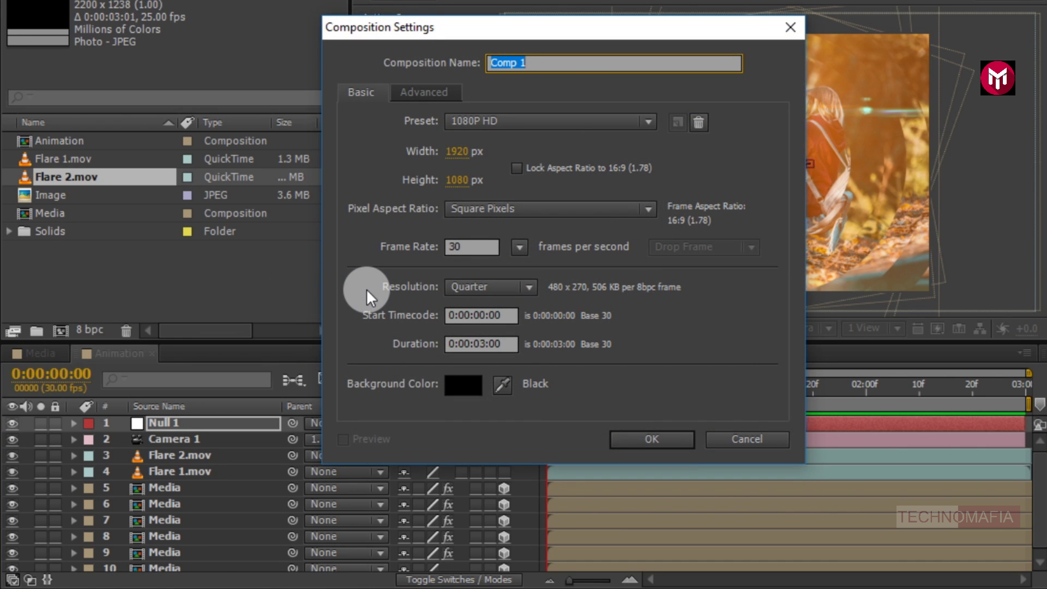
pyautogui.write('Final')
pyautogui.click(629, 435)
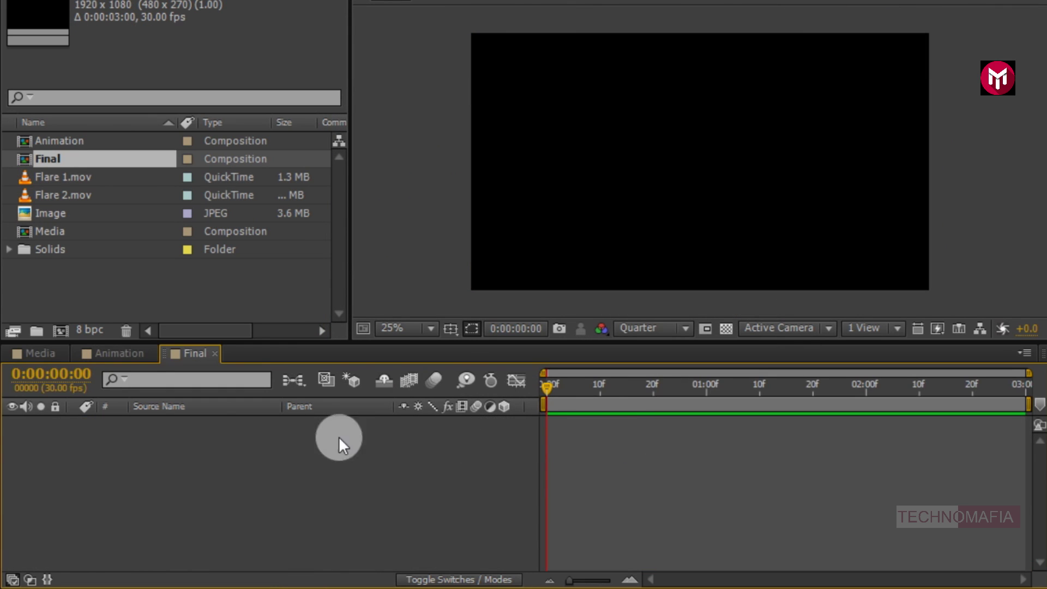
# Step: Add the Animation composition as a layer in Final and set its Scale to 120%
pyautogui.moveTo(58, 139); pyautogui.dragTo(168, 427)
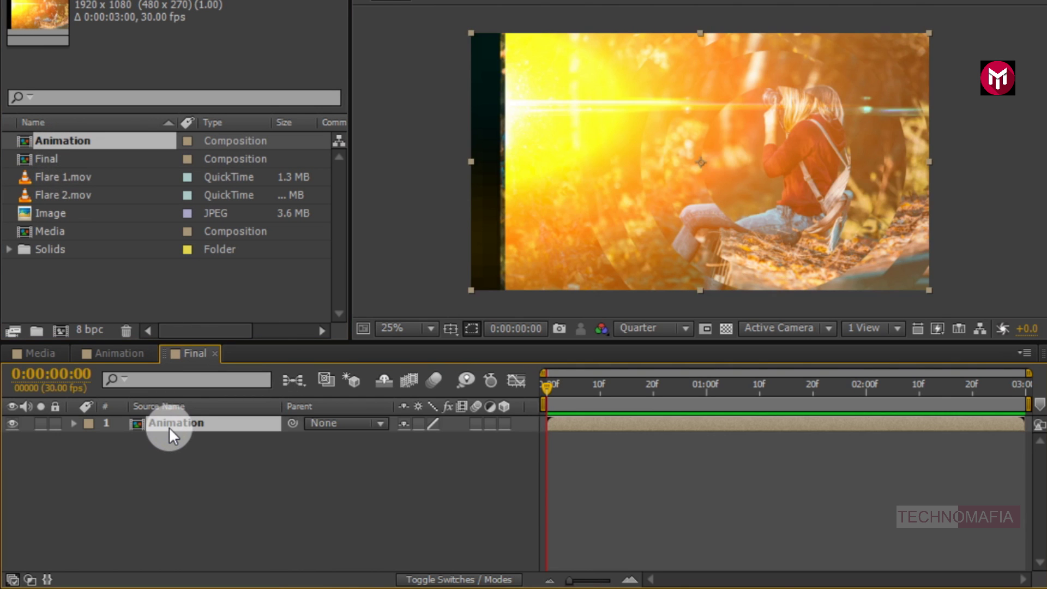
pyautogui.press('s')
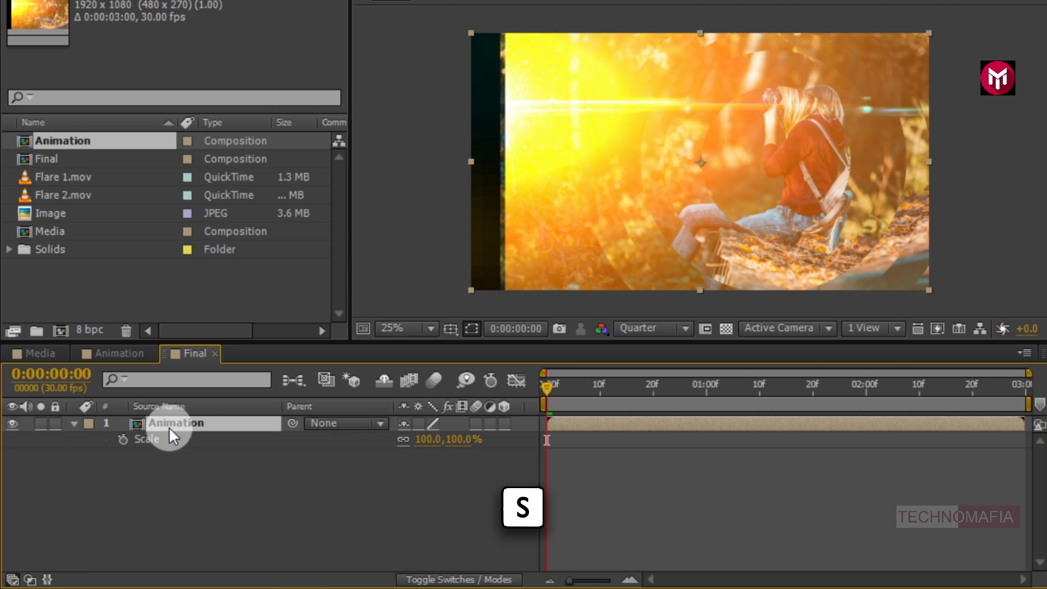
pyautogui.click(427, 439)
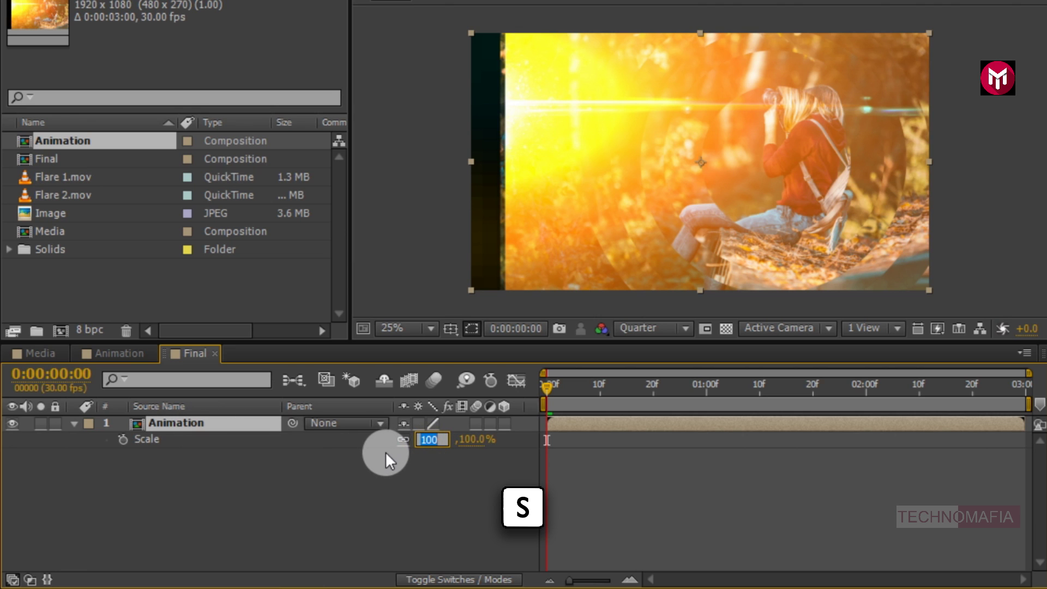
pyautogui.write('120')
pyautogui.press('Return')
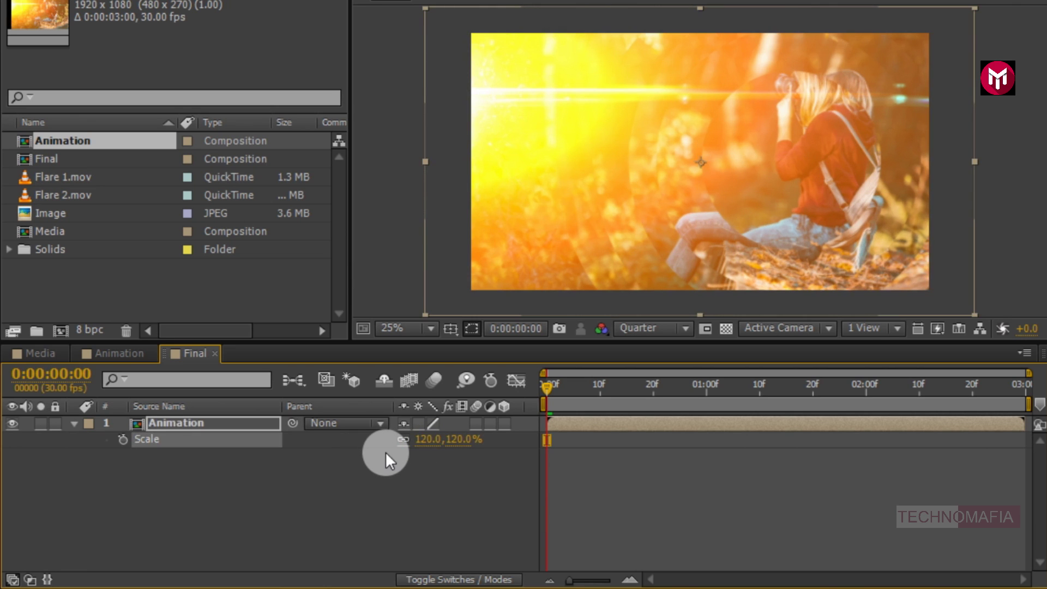
# Step: Make the Animation layer a 3D layer and show its Position property
pyautogui.click(503, 423)
pyautogui.press('p')
pyautogui.click(238, 421)
pyautogui.press('p')
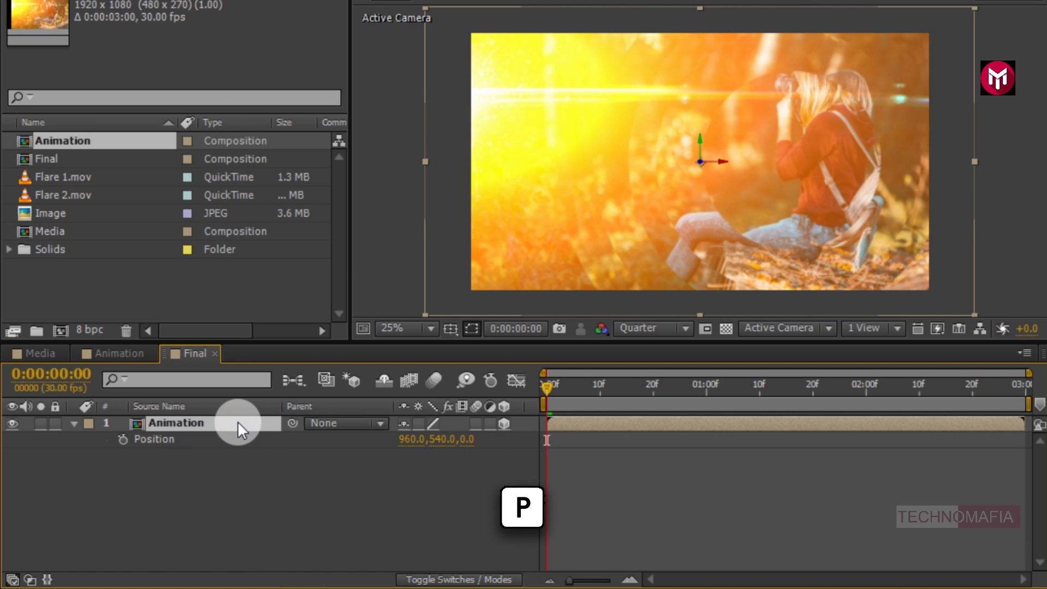
# Step: Keyframe the Animation layer's Position from 980, 472 at 0:00:00:00 to 804, 640 at 0:00:02:29
pyautogui.click(121, 439)
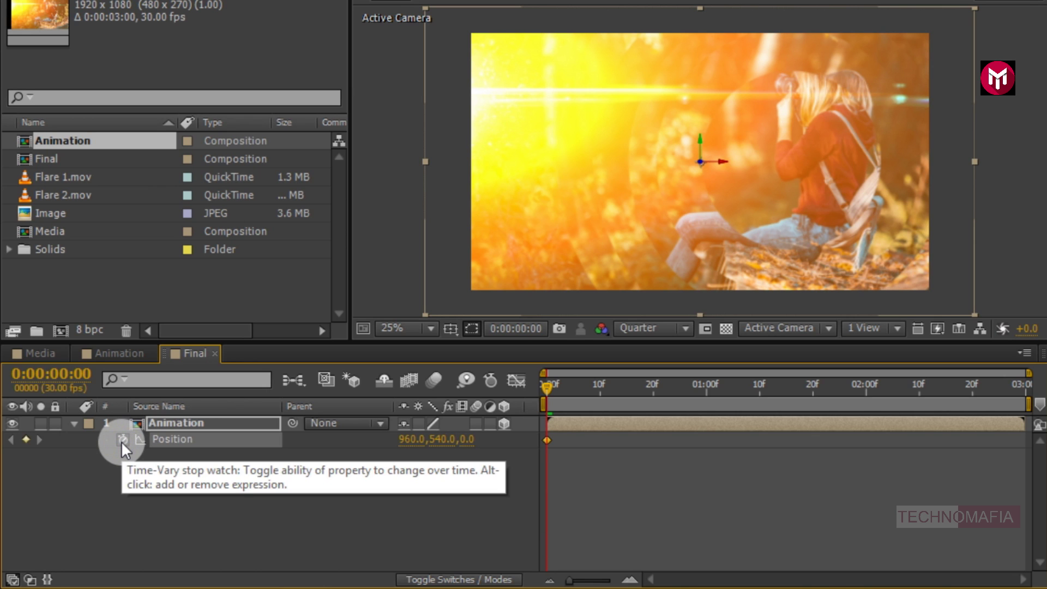
pyautogui.moveTo(443, 278); pyautogui.dragTo(459, 259)
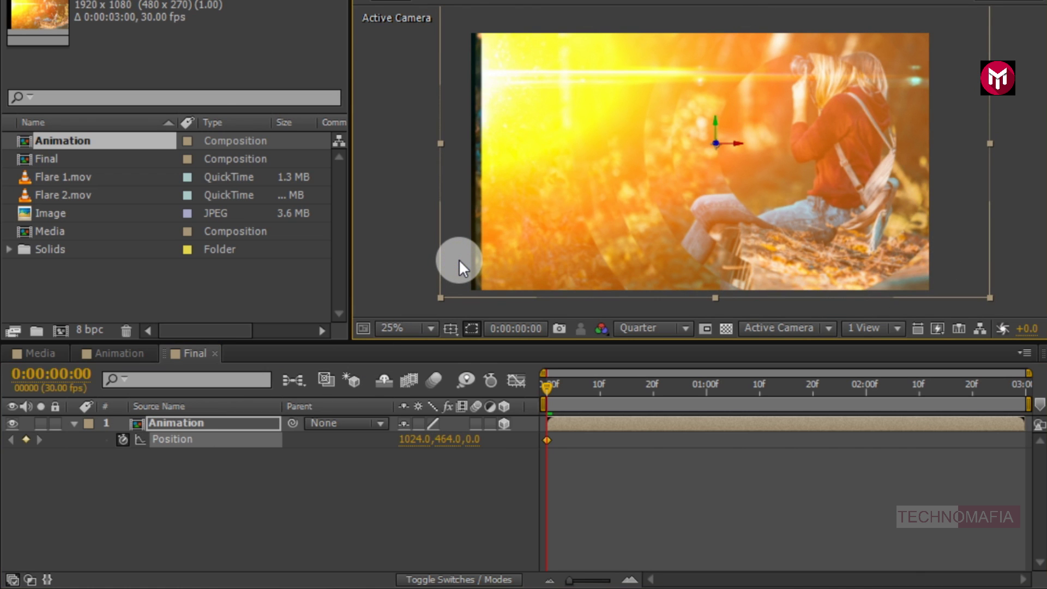
pyautogui.moveTo(457, 257); pyautogui.dragTo(448, 260)
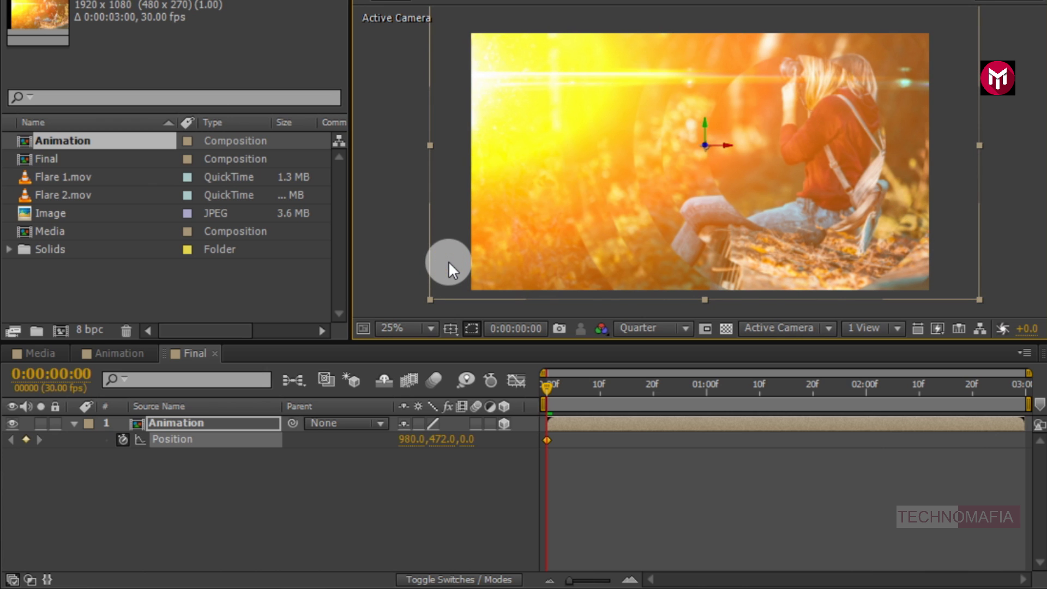
pyautogui.click(1023, 385)
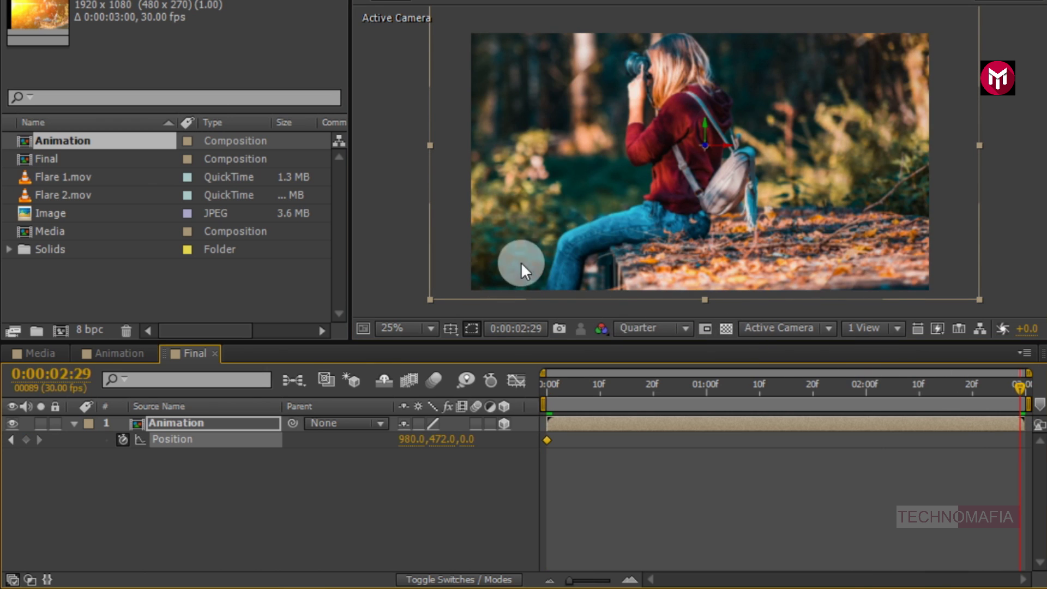
pyautogui.moveTo(729, 192); pyautogui.dragTo(685, 232)
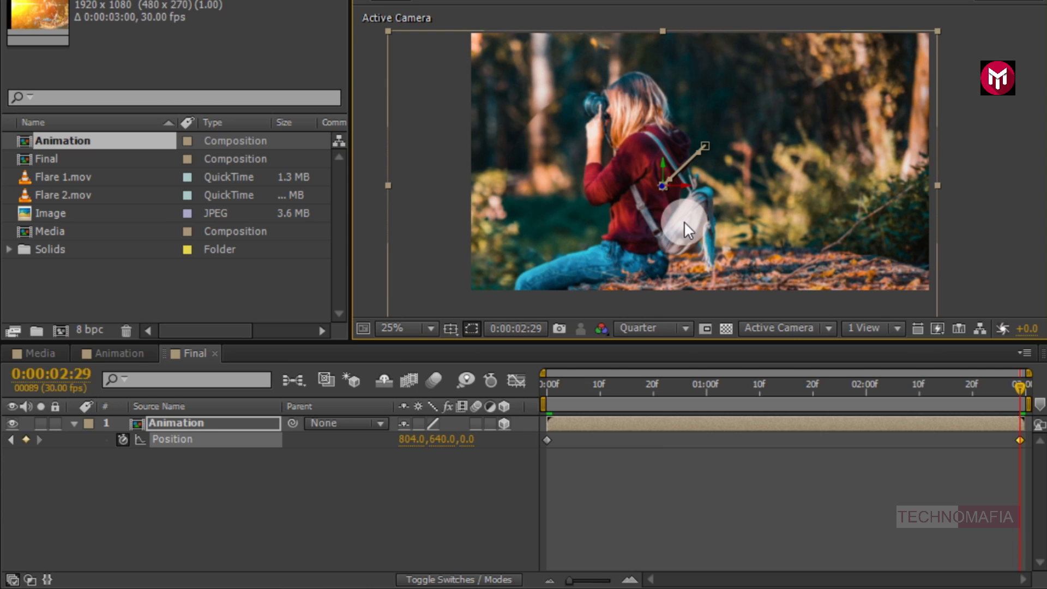
# Step: Add an X Rotation keyframe of -12° to the Animation layer at 0:00:00:00
pyautogui.click(547, 385)
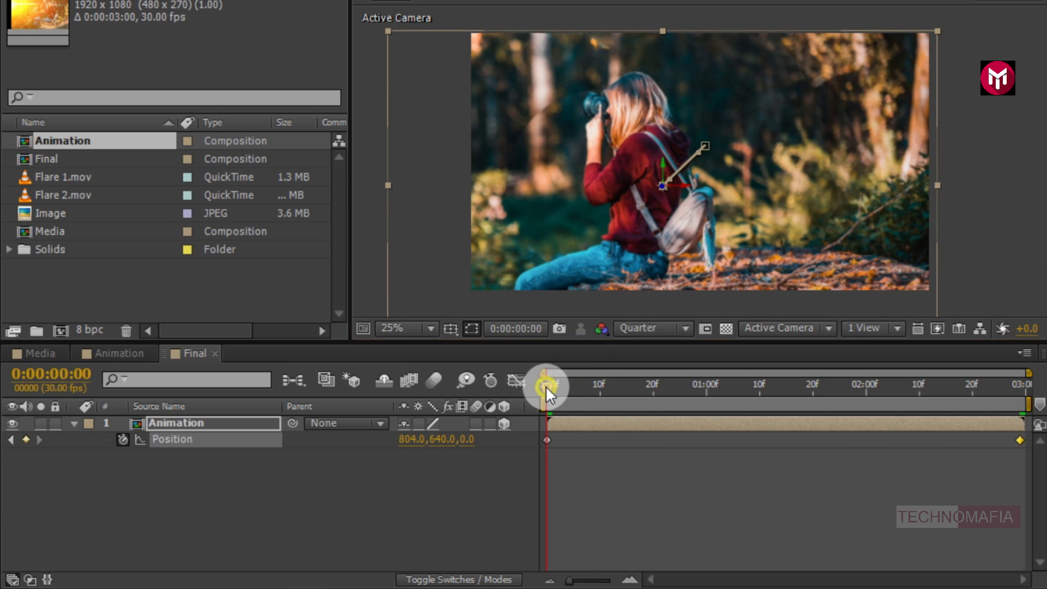
pyautogui.click(174, 422)
pyautogui.press('r')
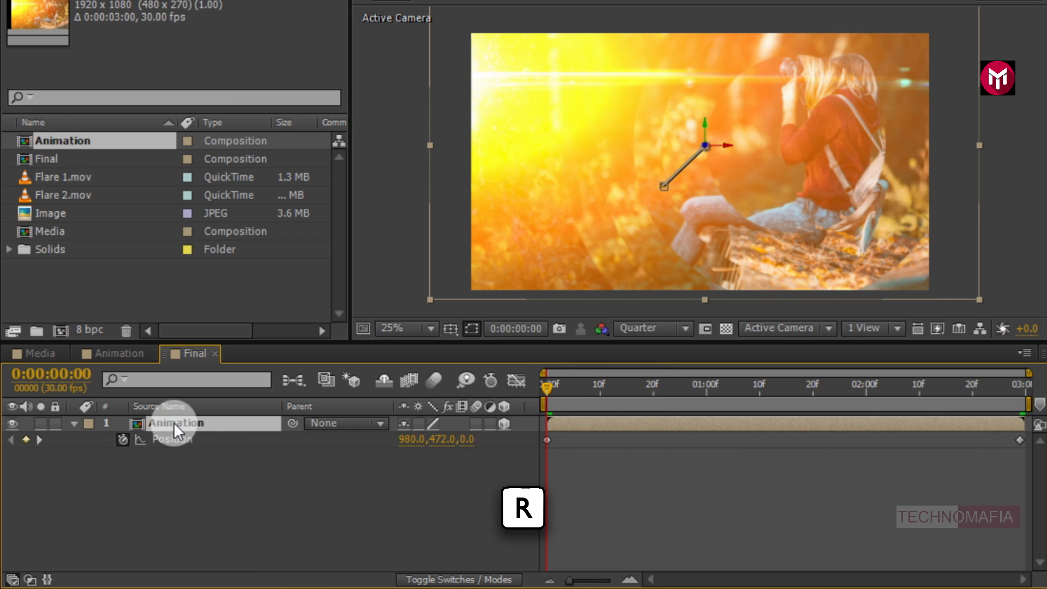
pyautogui.press('r')
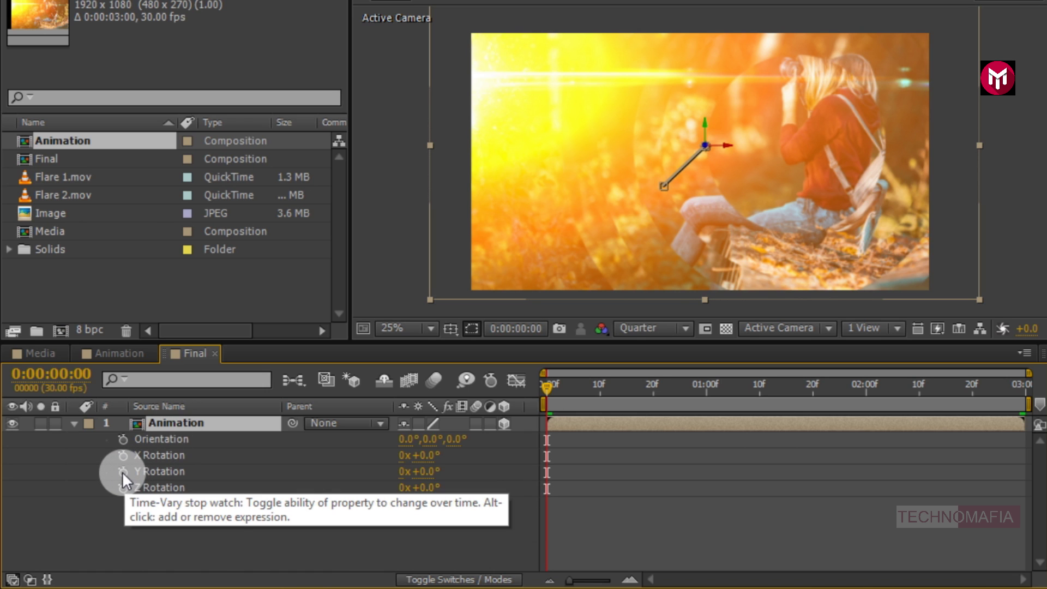
pyautogui.click(121, 456)
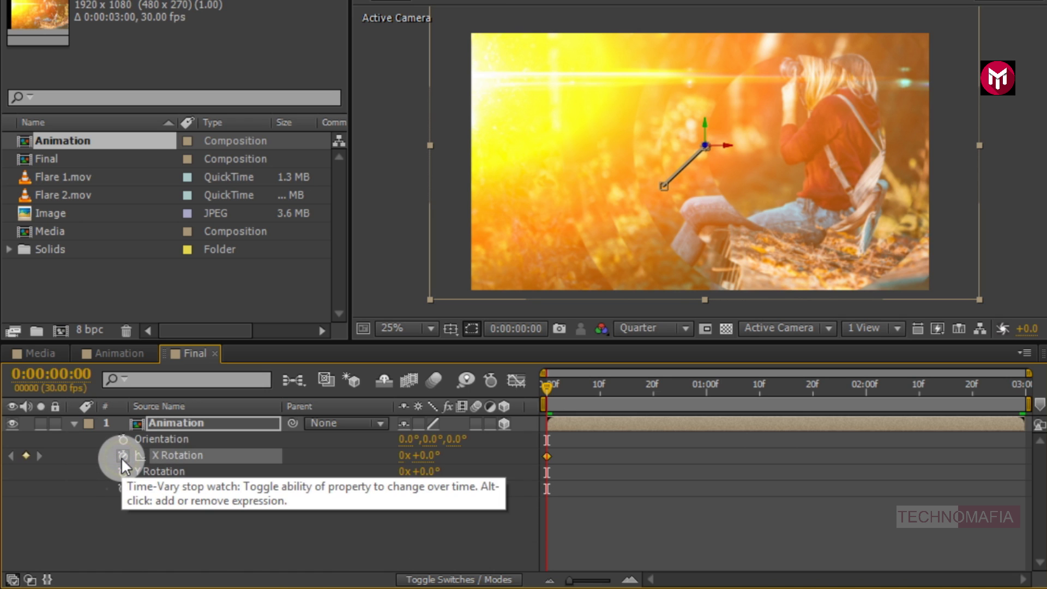
pyautogui.click(420, 456)
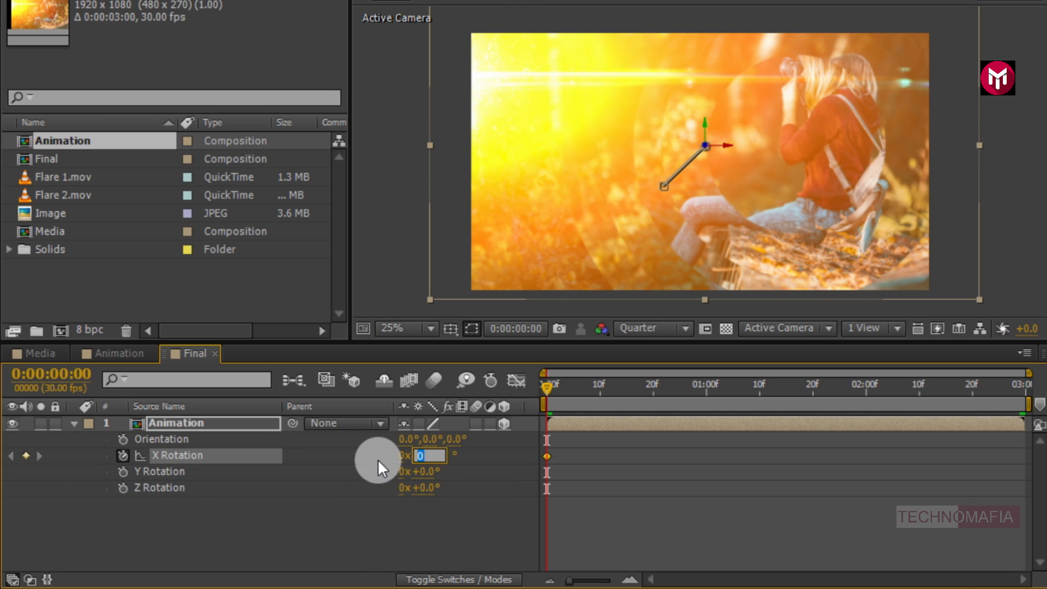
pyautogui.write('-12')
pyautogui.press('Return')
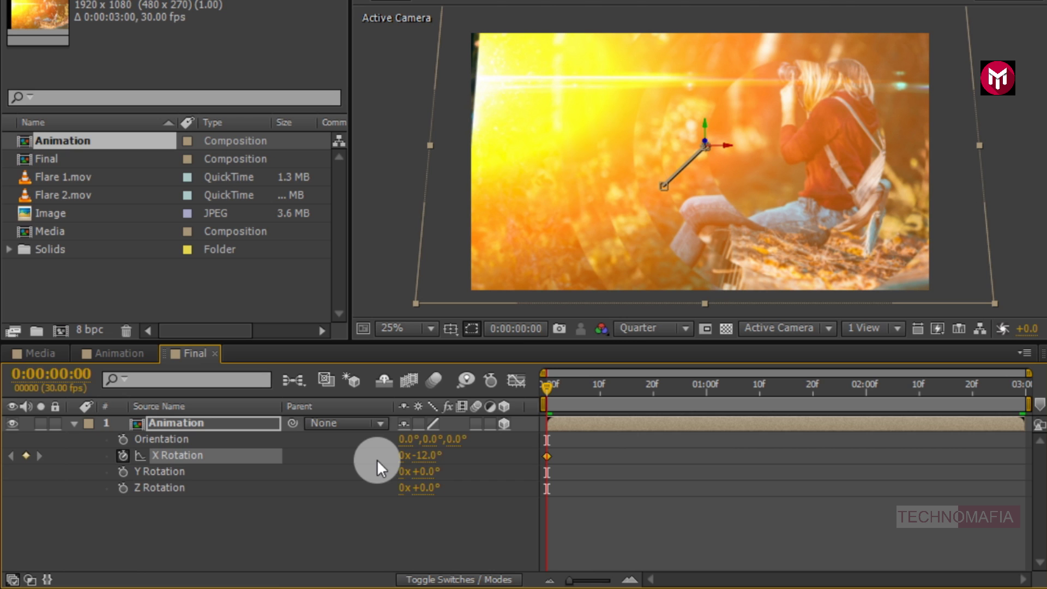
# Step: Set the Animation layer's X Rotation to 12° at 0:00:02:29
pyautogui.click(1021, 389)
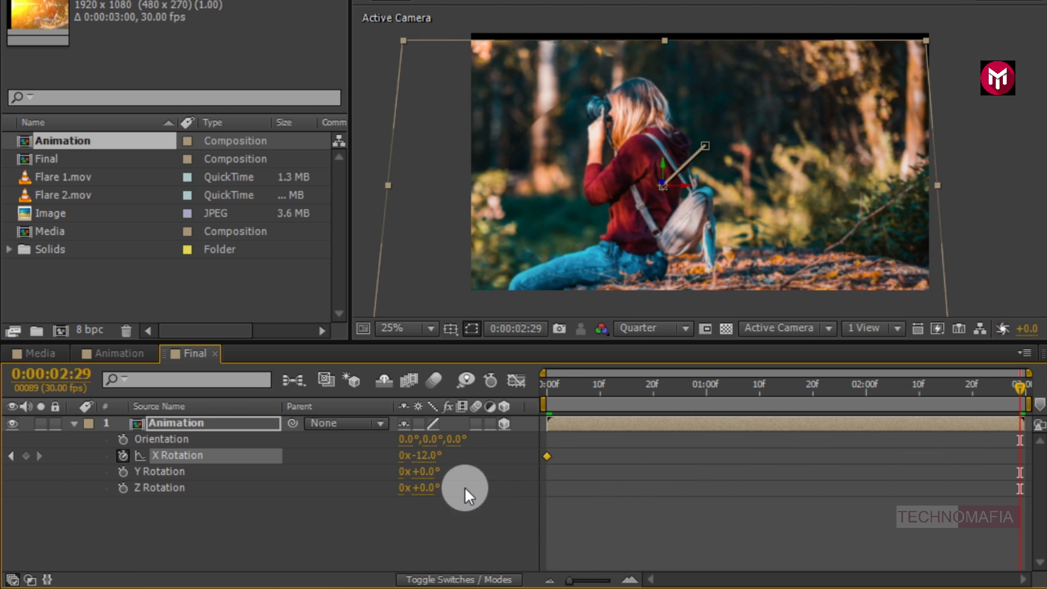
pyautogui.click(426, 455)
pyautogui.write('12')
pyautogui.press('Return')
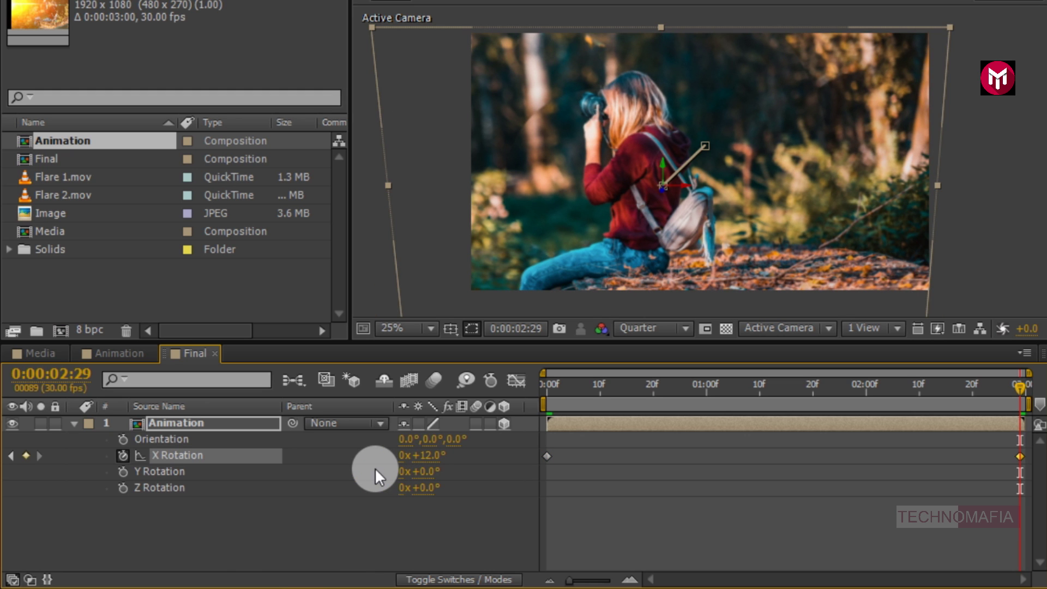
# Step: Add a Y Rotation keyframe of -16° to the Animation layer at 0:00:00:00
pyautogui.click(545, 381)
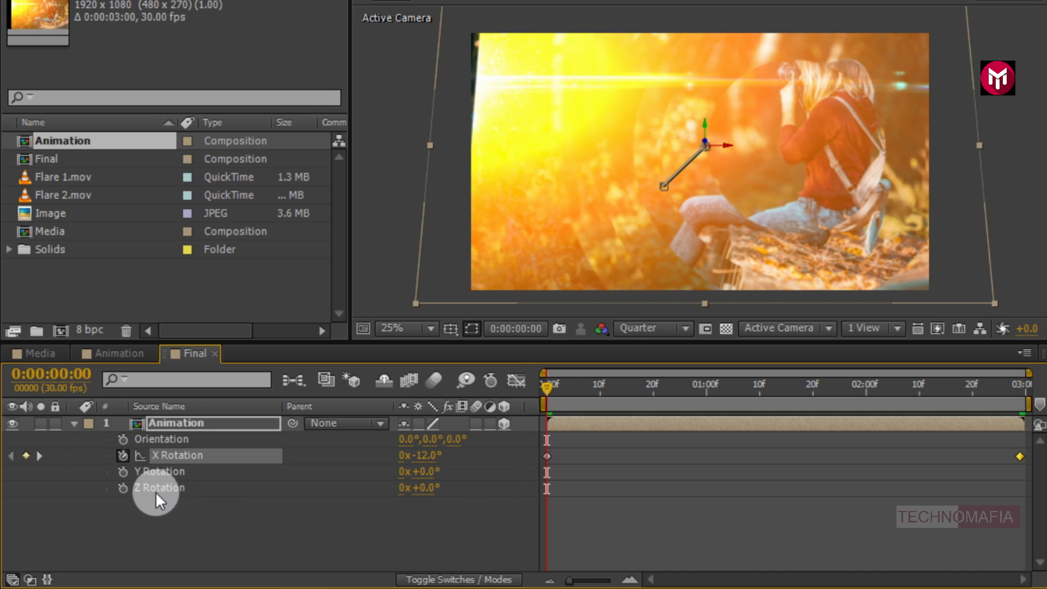
pyautogui.click(124, 472)
pyautogui.click(409, 475)
pyautogui.write('-16')
pyautogui.press('Return')
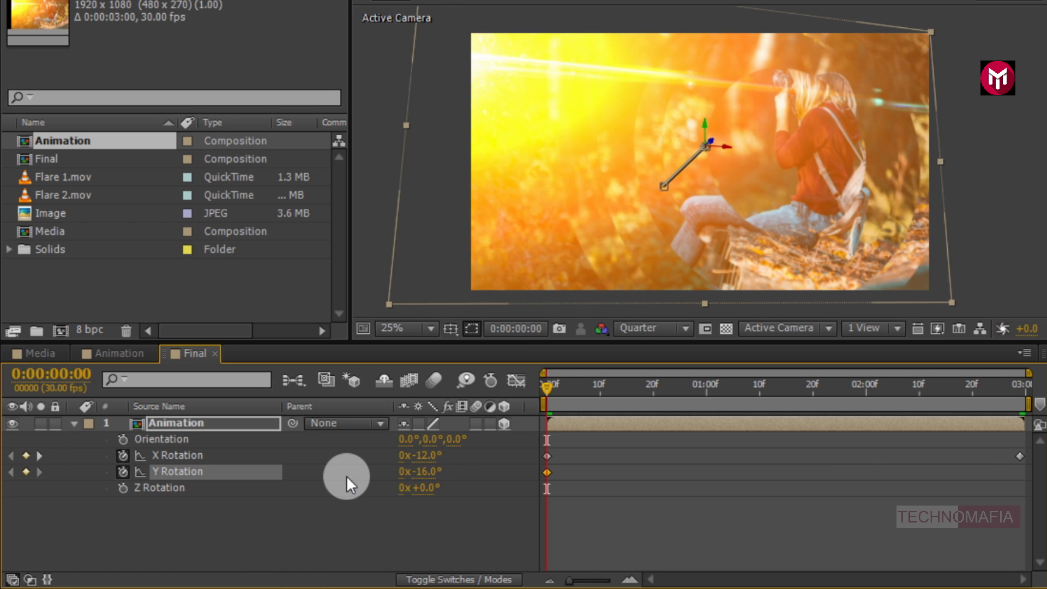
# Step: Set the Animation layer's Y Rotation to 16° at 0:00:02:29 and collapse the layer's properties
pyautogui.click(1022, 386)
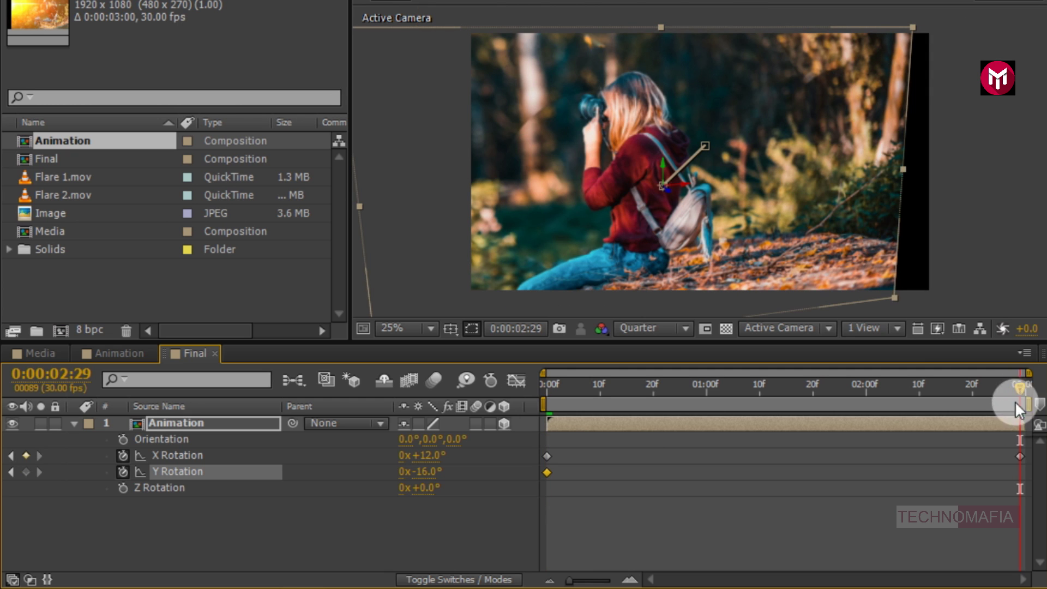
pyautogui.click(424, 472)
pyautogui.write('16')
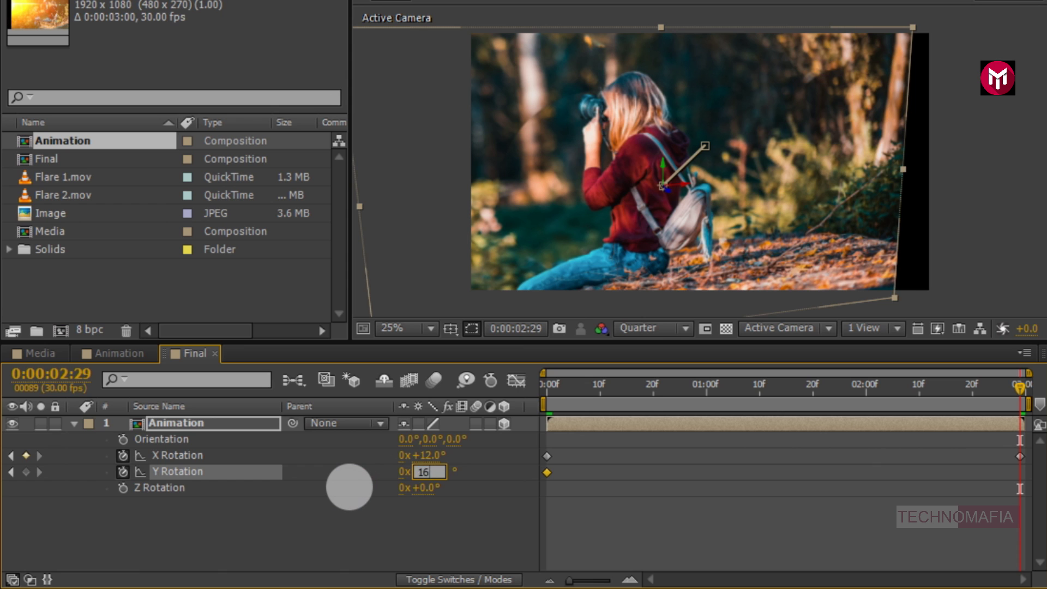
pyautogui.press('Return')
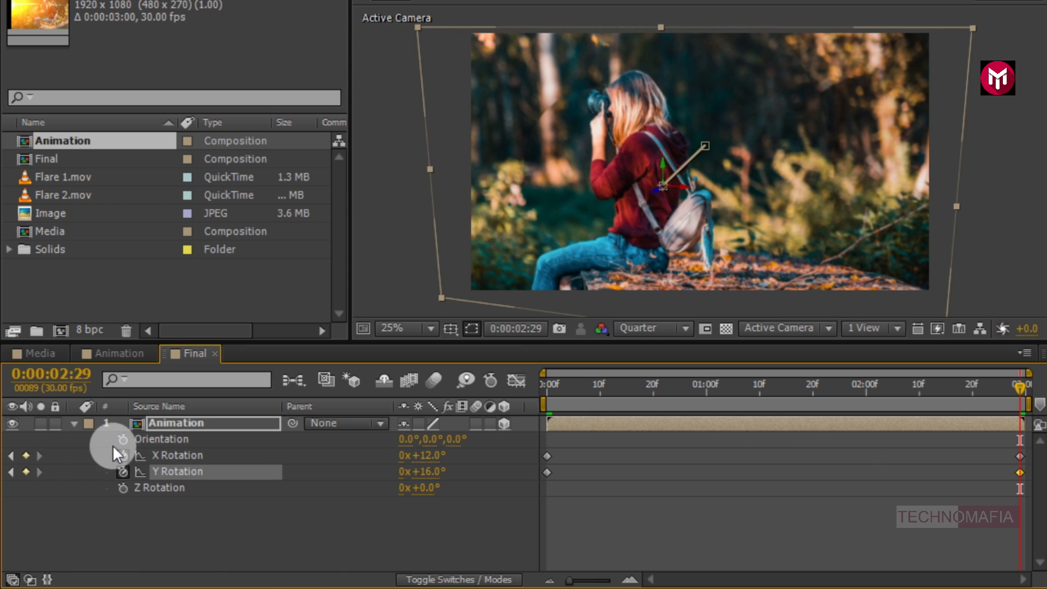
pyautogui.click(73, 424)
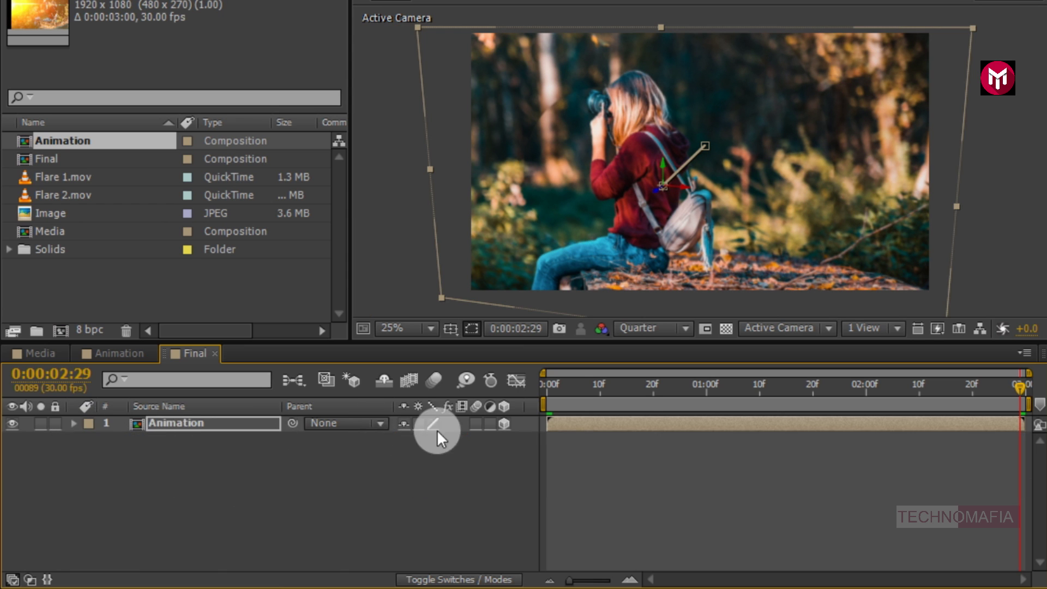
# Step: Preview the Final composition's position and rotation animation from 0:00:00:00
pyautogui.click(542, 382)
pyautogui.press('space')
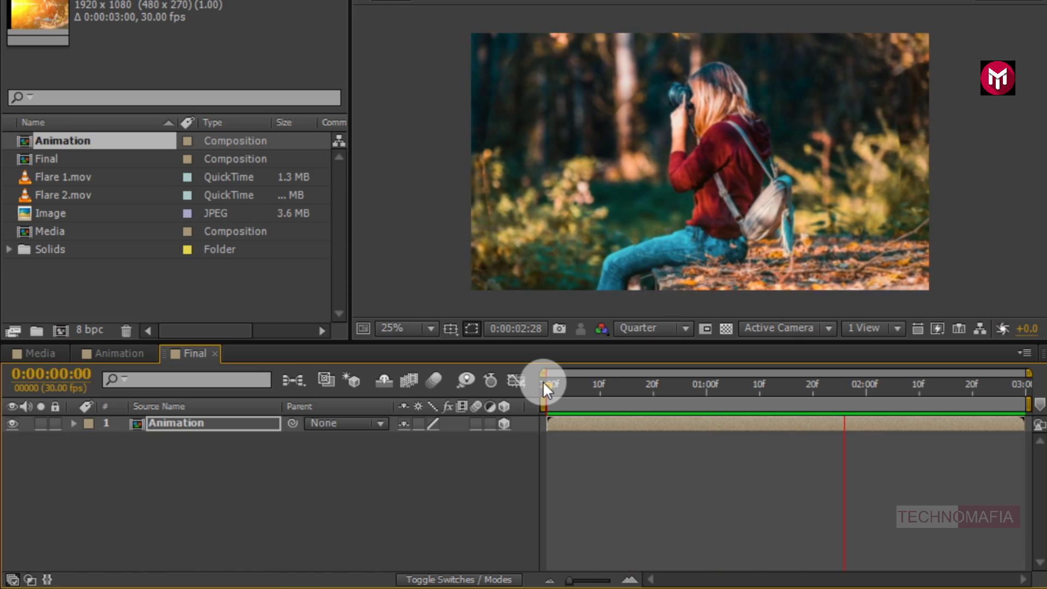
pyautogui.press('space')
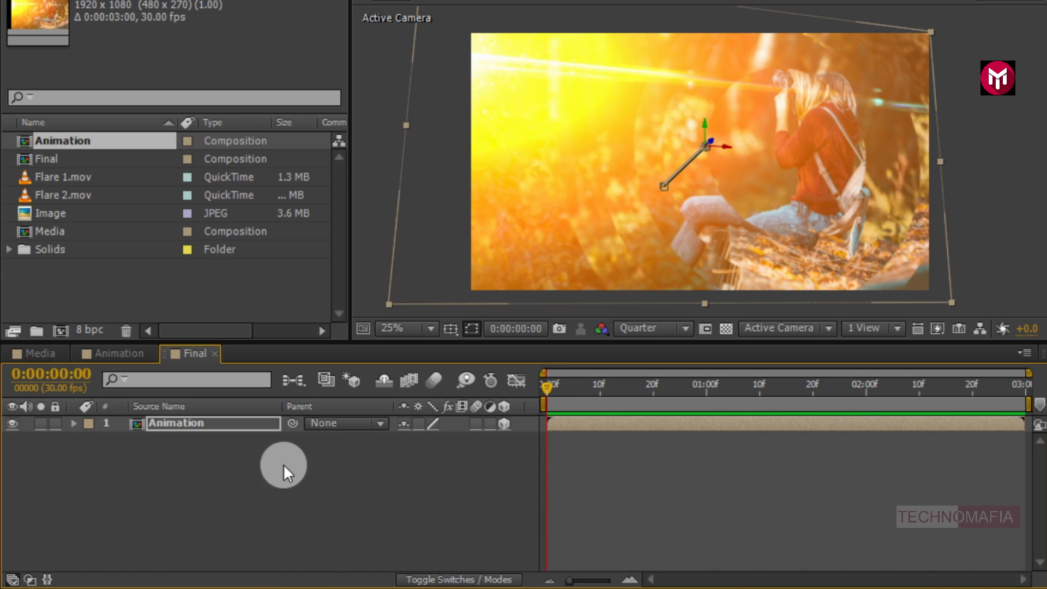
# Step: Add an adjustment layer above the Animation layer in the Final composition
pyautogui.rightClick(241, 468)
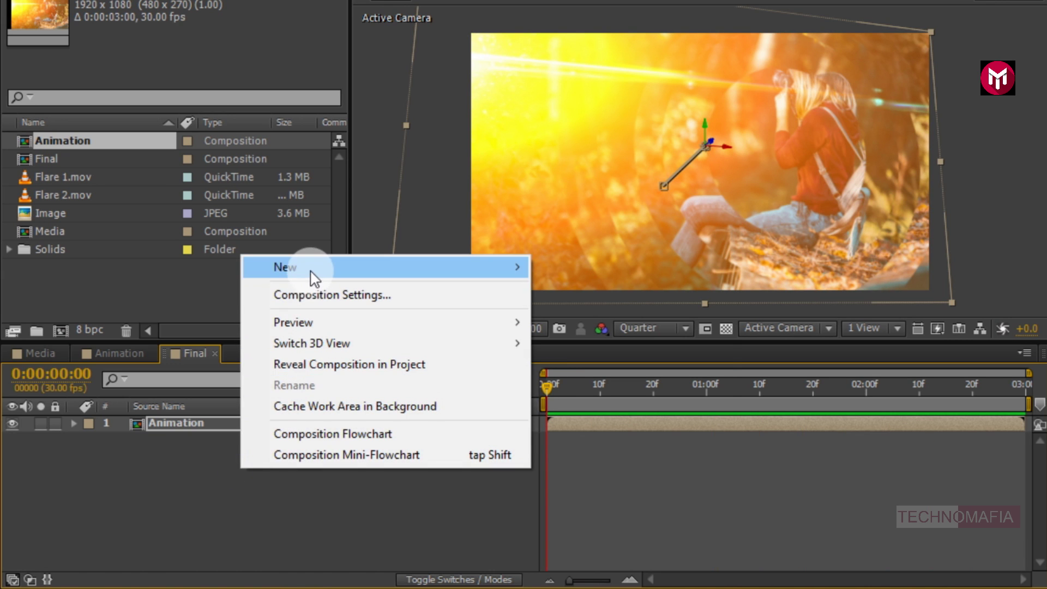
pyautogui.click(366, 271)
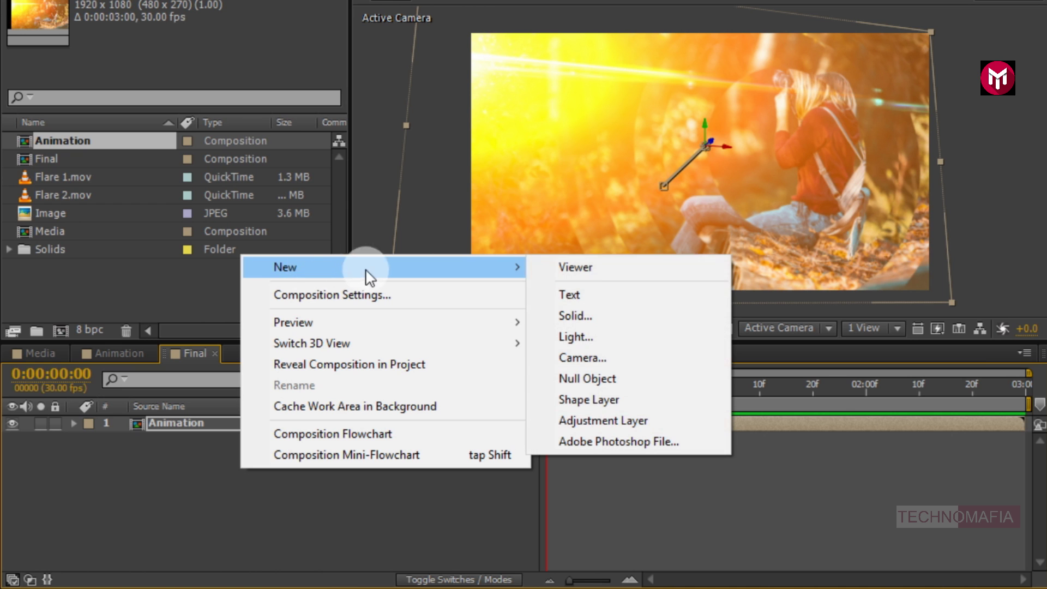
pyautogui.click(591, 421)
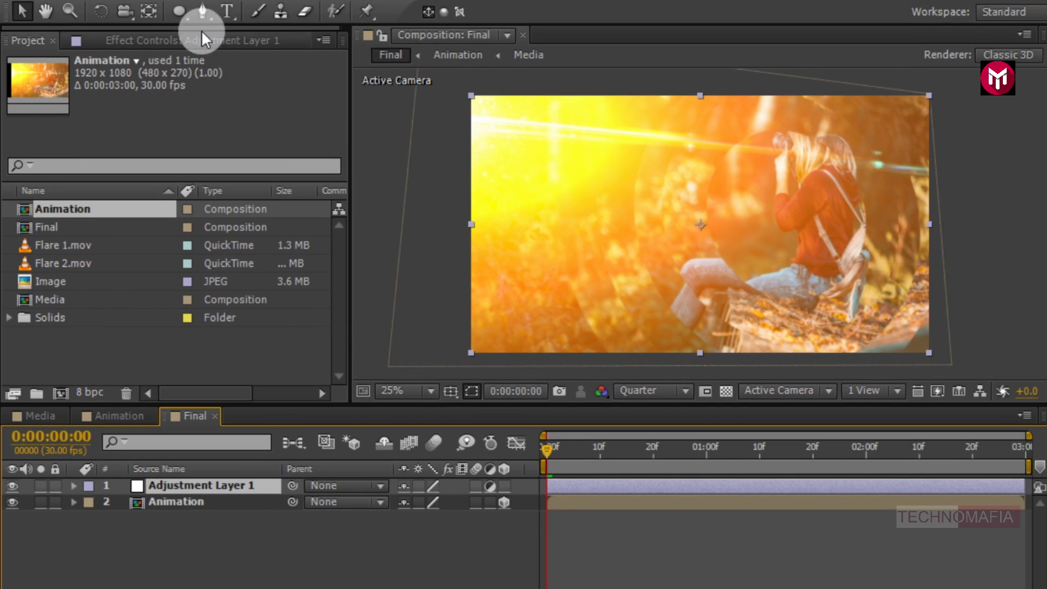
# Step: Draw a centered elliptical mask nearly filling the frame on the adjustment layer and set its mode to Subtract
pyautogui.click(178, 11)
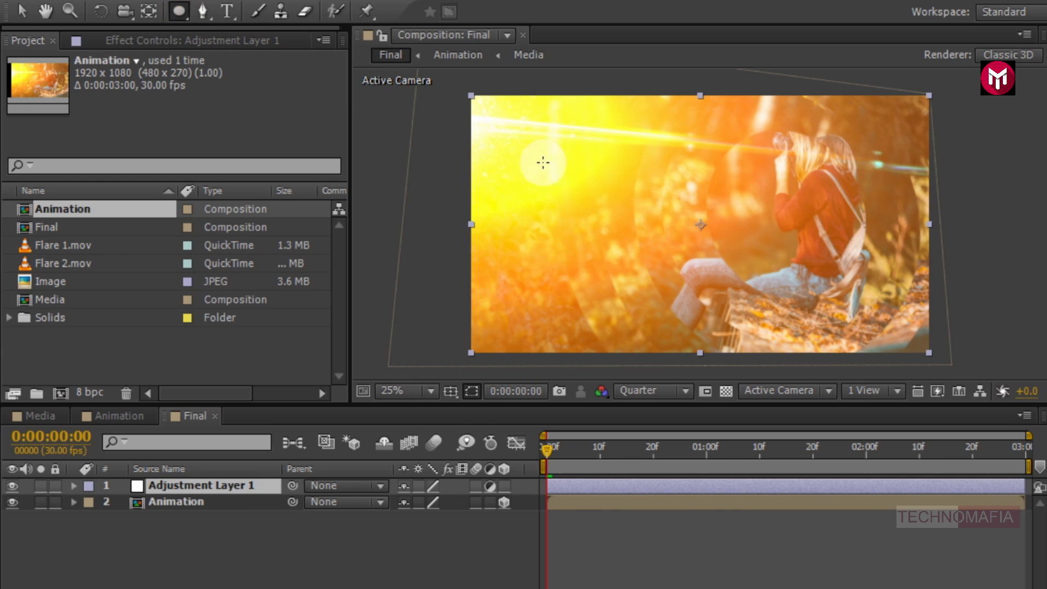
pyautogui.moveTo(701, 220)
pyautogui.mouseDown()
pyautogui.moveTo(846, 156)
pyautogui.moveTo(927, 96)
pyautogui.mouseUp()
pyautogui.click(330, 449)
pyautogui.click(415, 518)
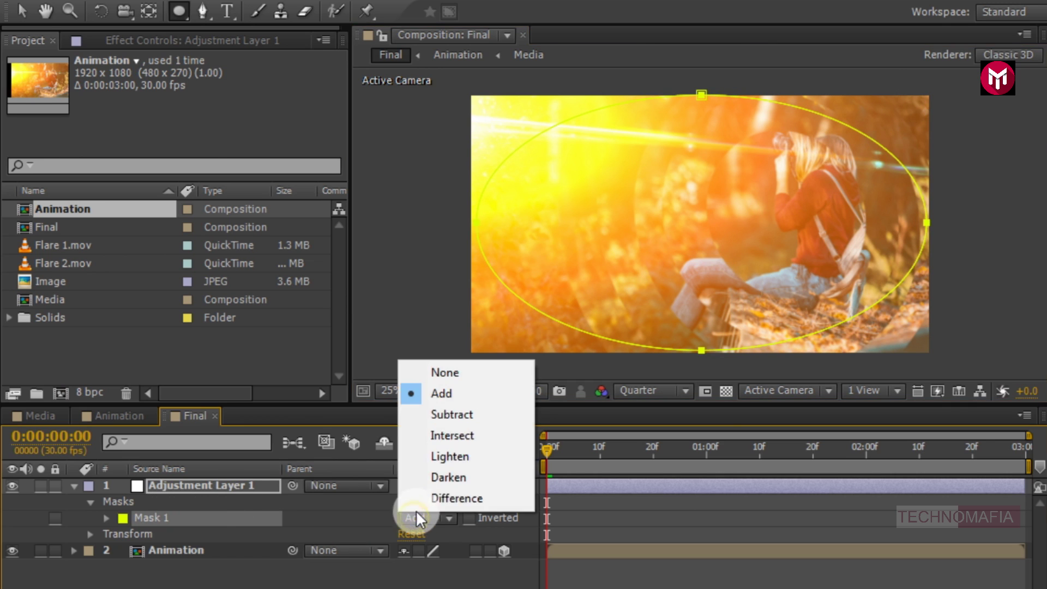
pyautogui.click(444, 415)
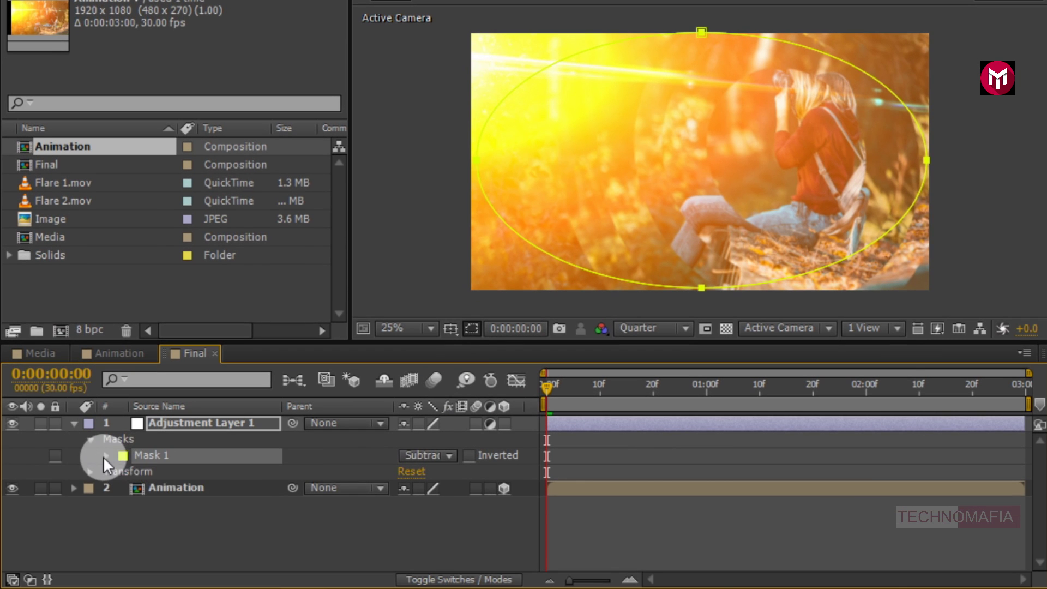
# Step: Set Mask 1's feather to 315 pixels and its expansion to 6 pixels on the adjustment layer
pyautogui.click(106, 509)
pyautogui.click(418, 487)
pyautogui.write('3')
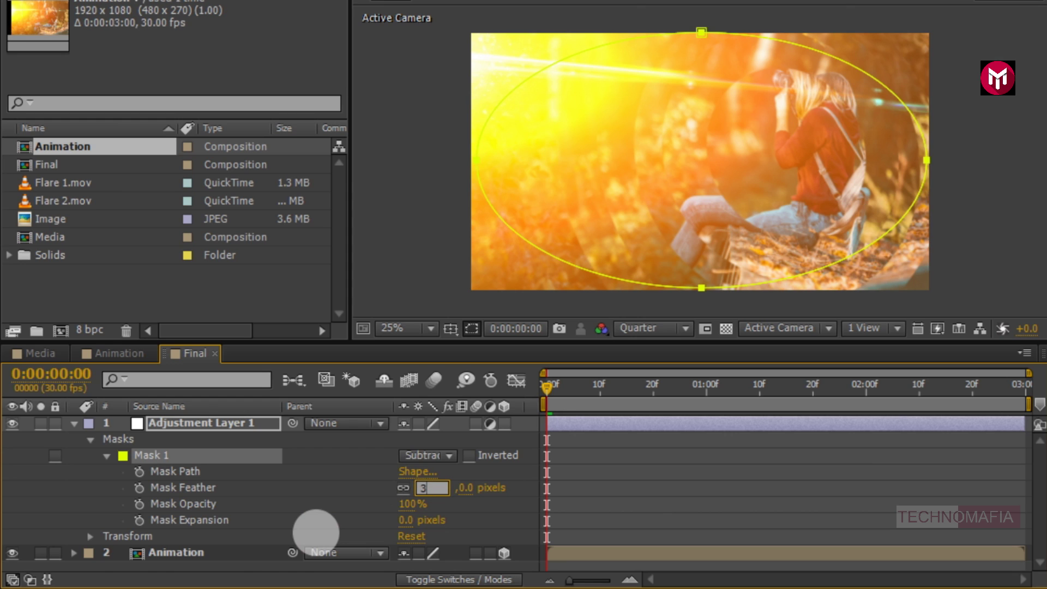
pyautogui.write('15')
pyautogui.press('Return')
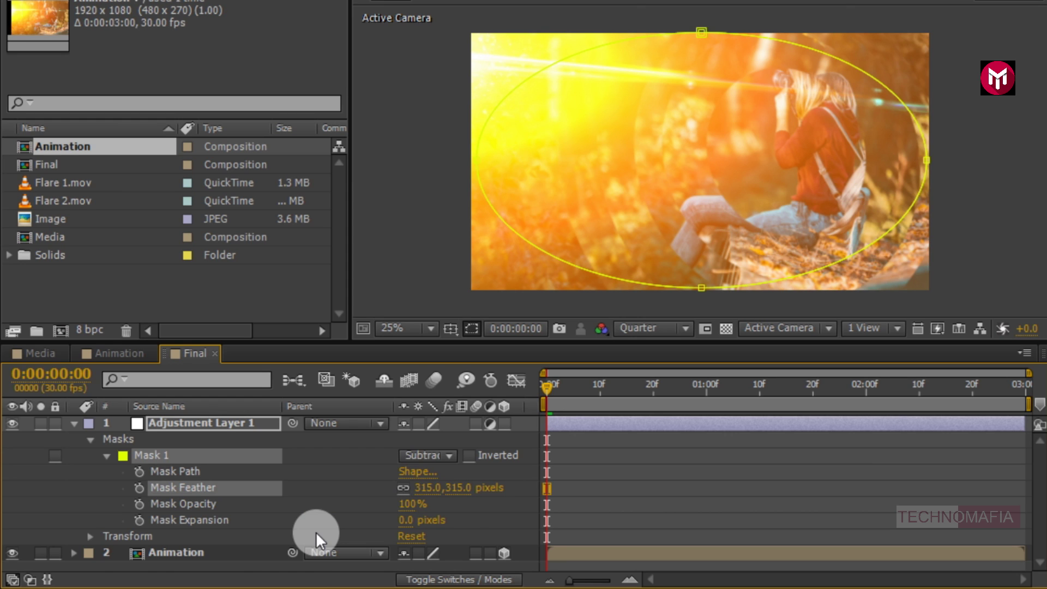
pyautogui.click(405, 520)
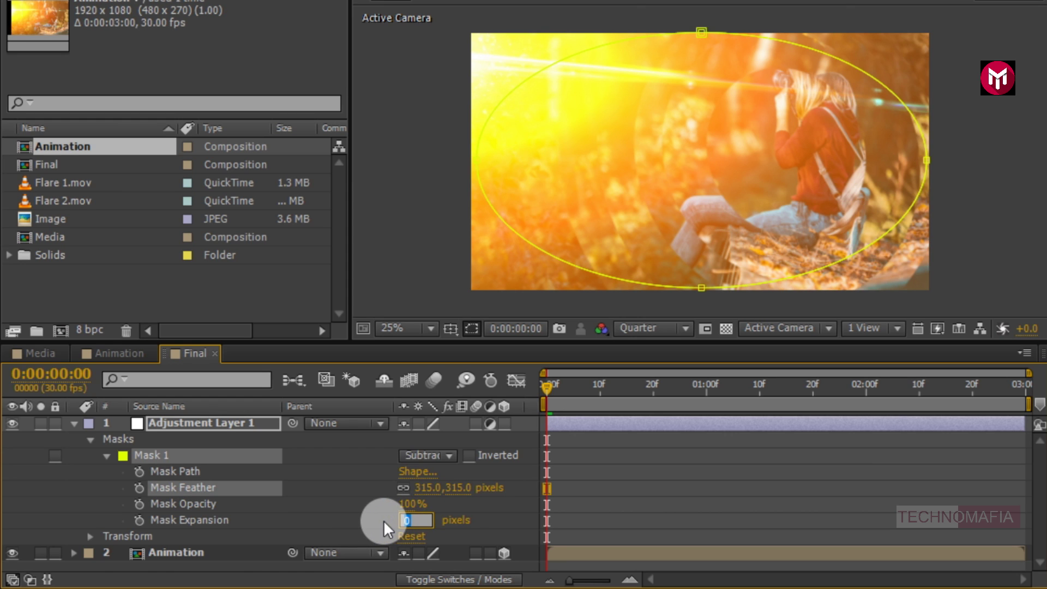
pyautogui.write('6')
pyautogui.press('Return')
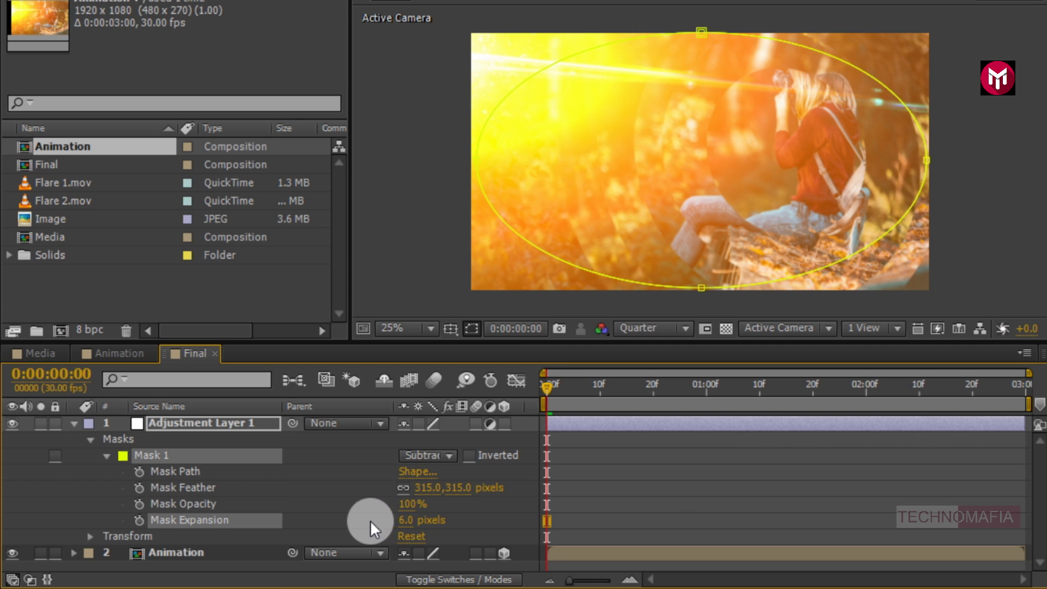
pyautogui.click(74, 423)
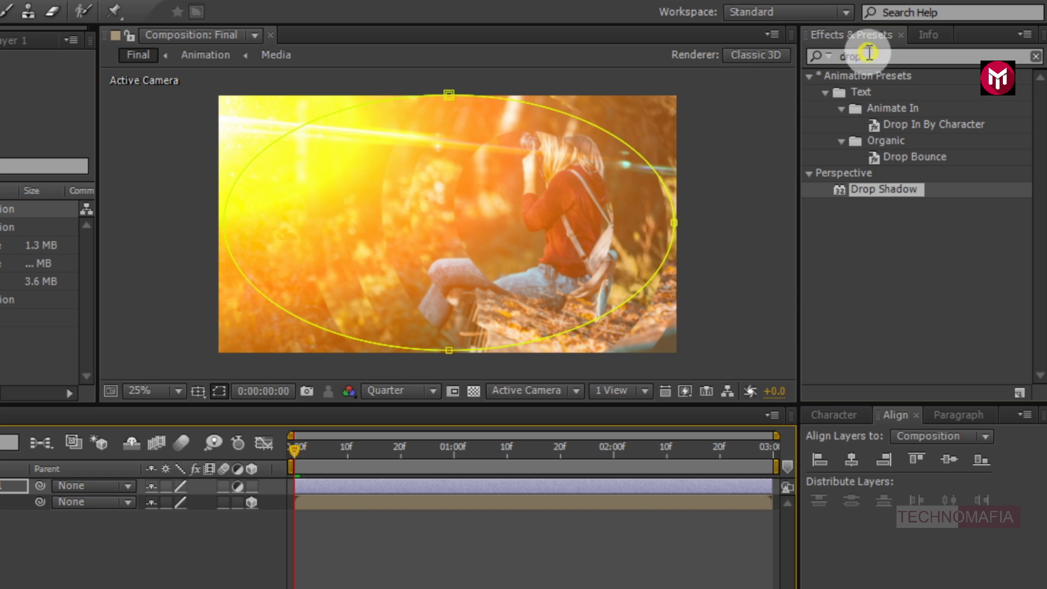
# Step: Apply the 3D Glasses effect to Adjustment Layer 1 and set both Left View and Right View to Adjustment Layer 1
pyautogui.click(870, 53)
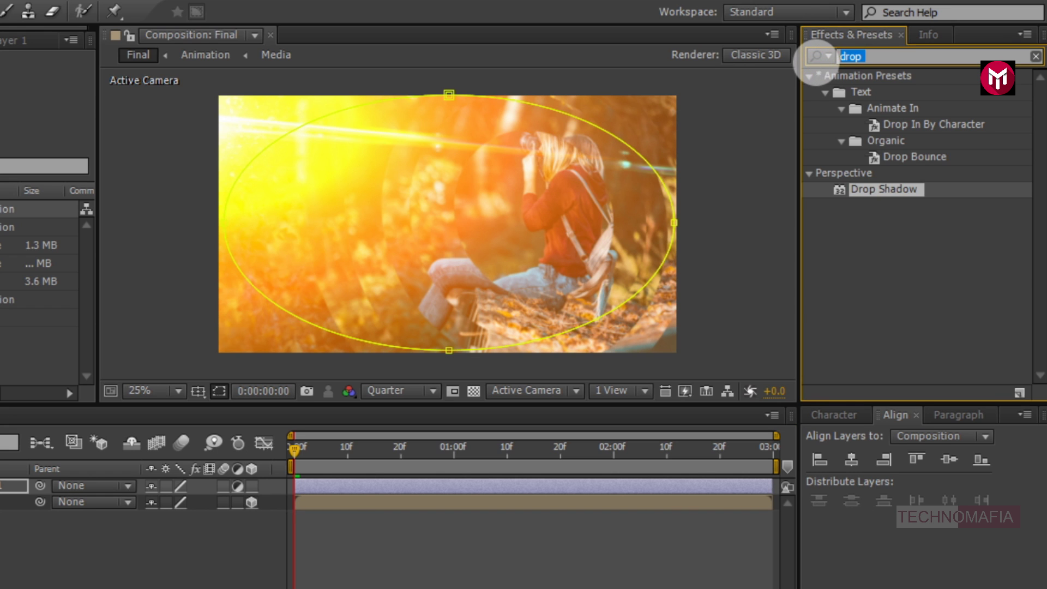
pyautogui.write('3d g')
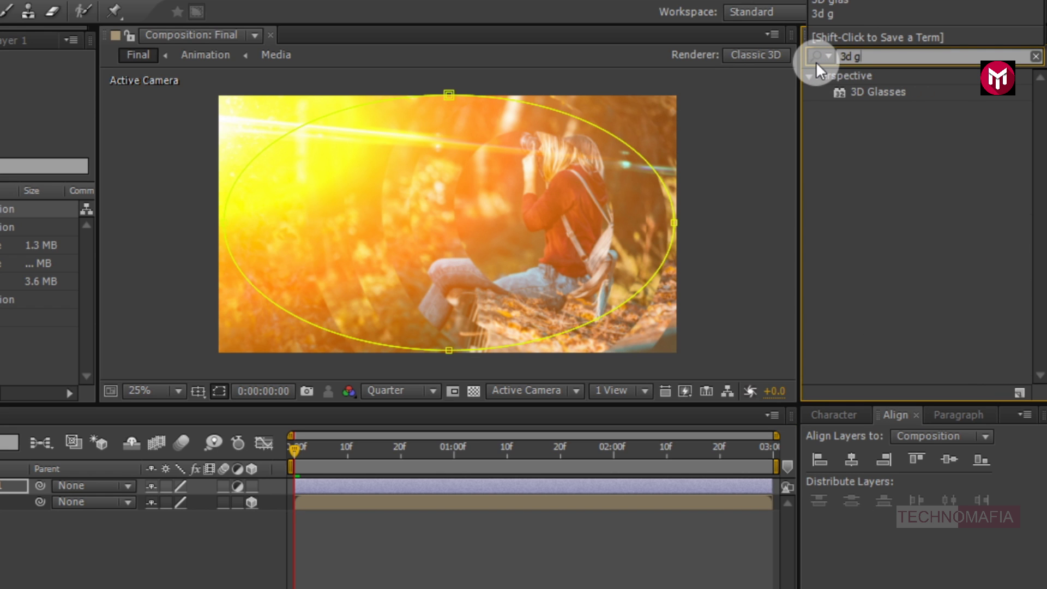
pyautogui.doubleClick(882, 93)
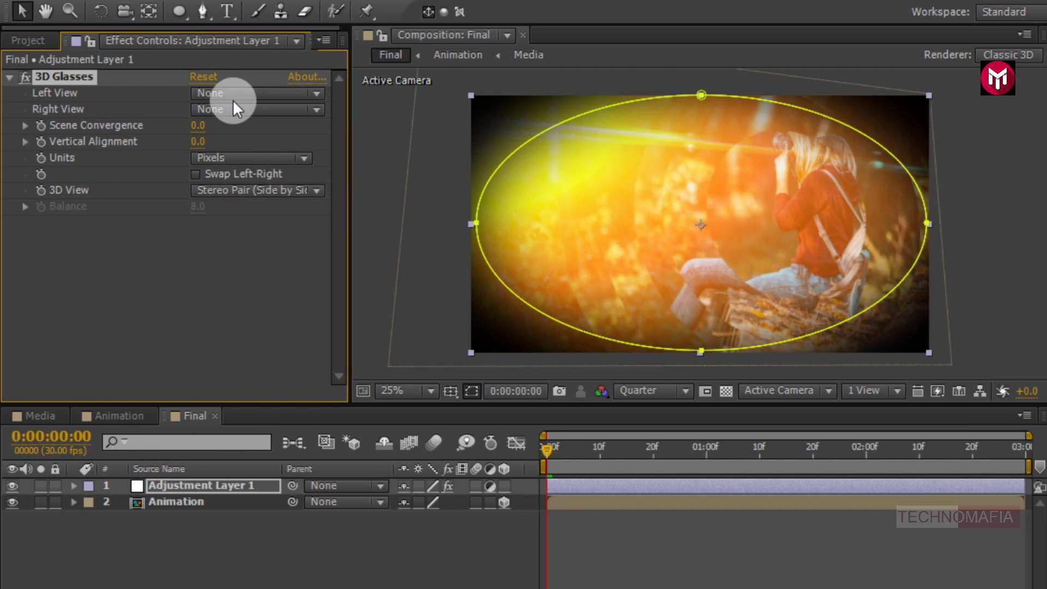
pyautogui.click(233, 93)
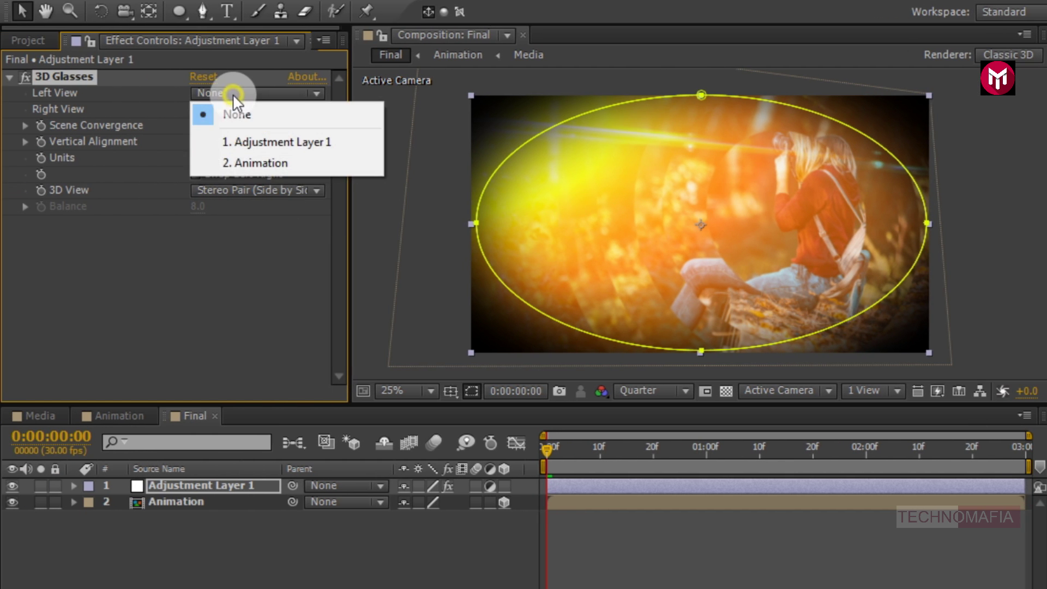
pyautogui.click(247, 143)
pyautogui.click(233, 111)
pyautogui.click(250, 159)
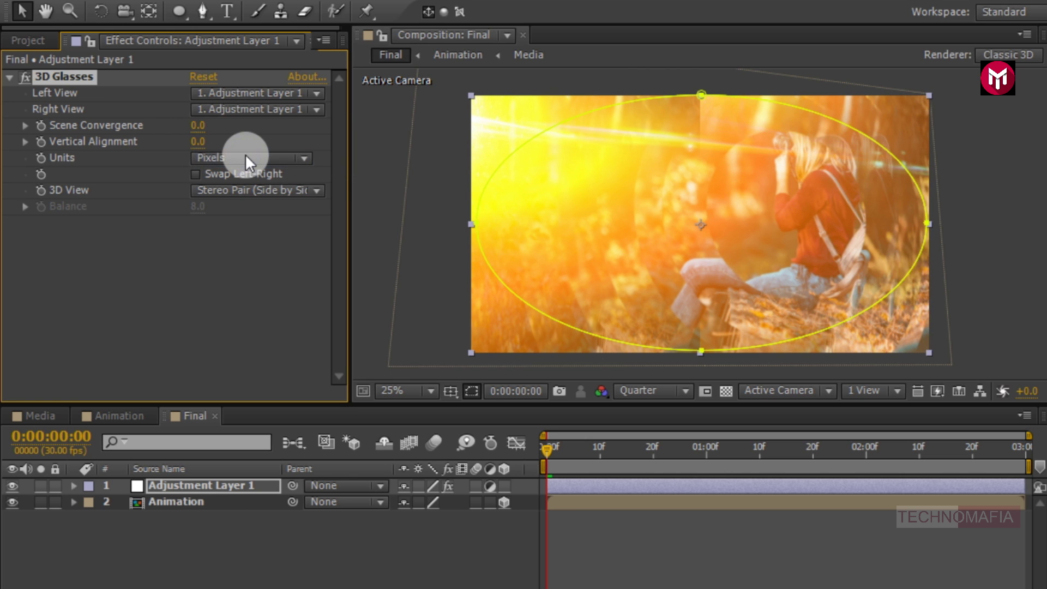
# Step: Set the 3D Glasses Scene Convergence to 15 and the 3D View to Balanced Colored Red Blue
pyautogui.click(197, 126)
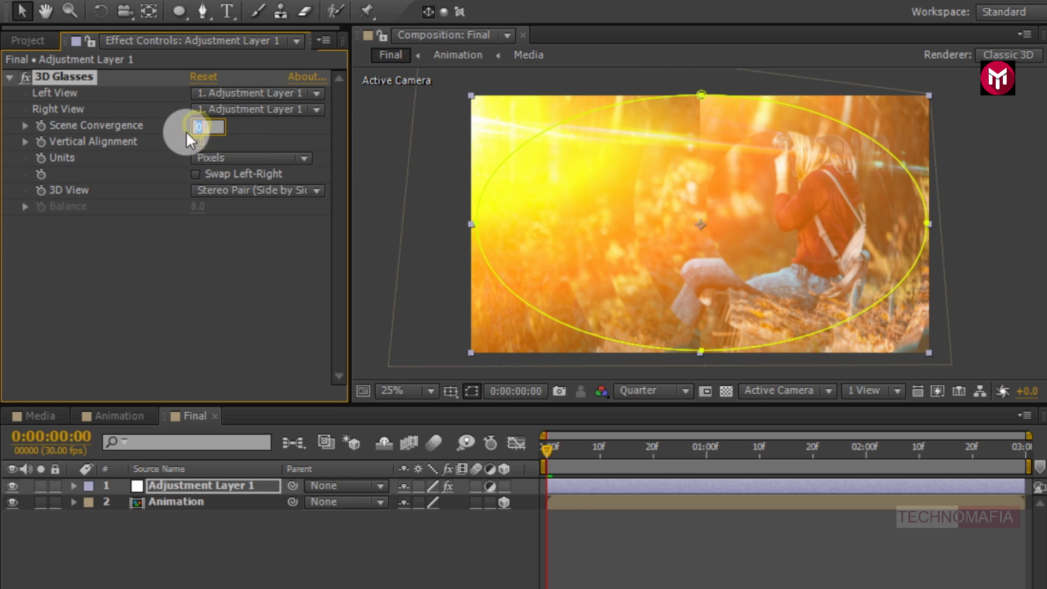
pyautogui.write('15')
pyautogui.press('Return')
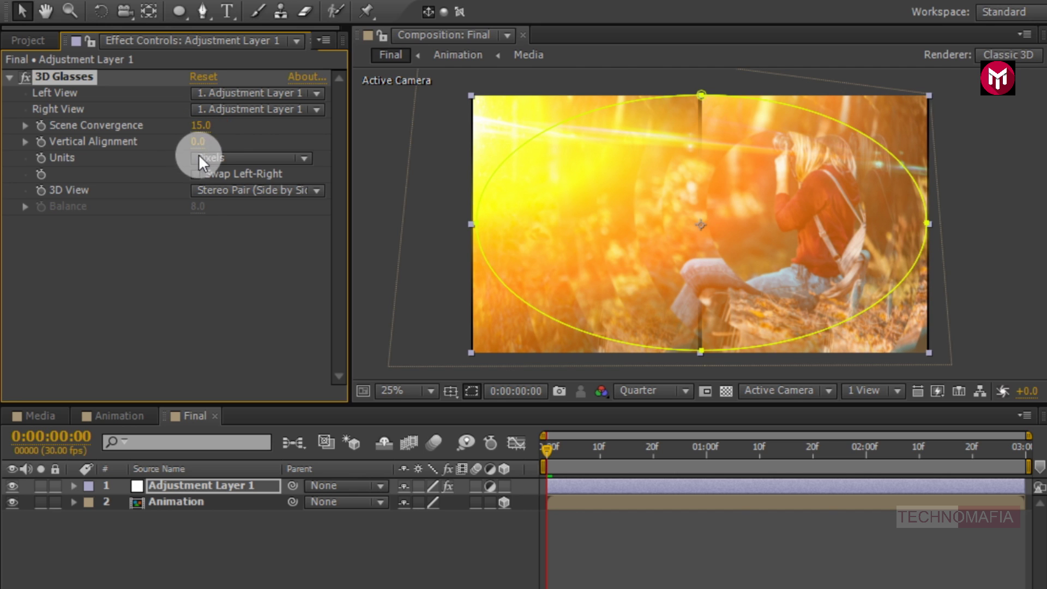
pyautogui.click(209, 191)
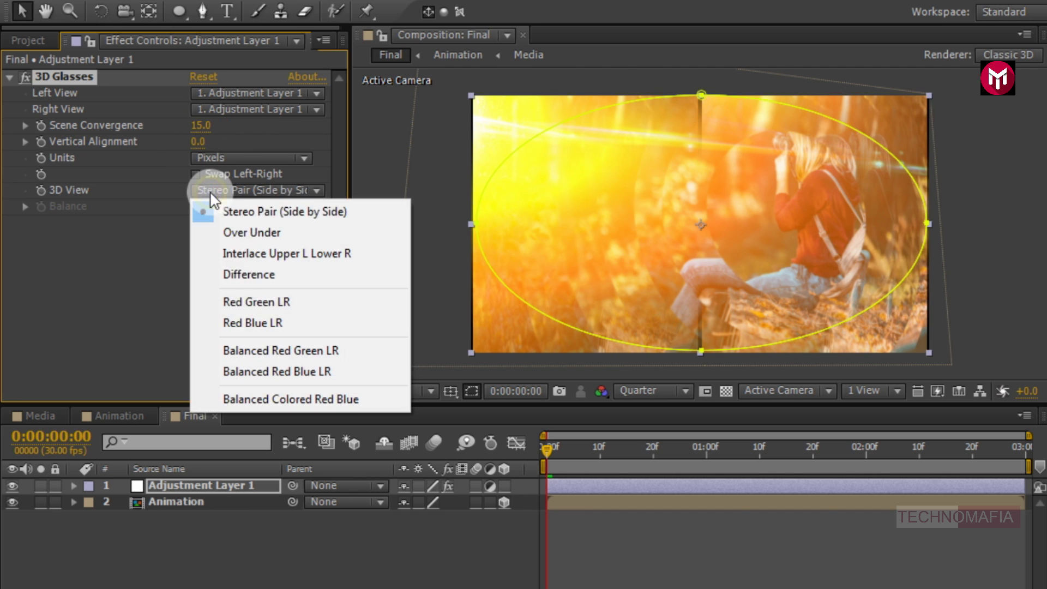
pyautogui.click(247, 400)
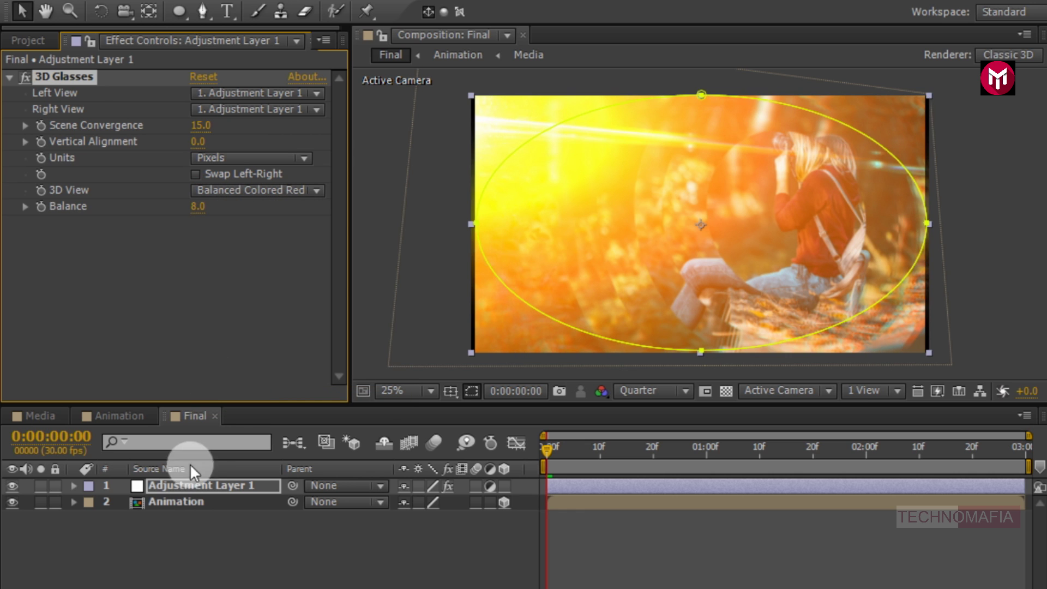
# Step: Add a second adjustment layer on top of the Final composition and apply Optics Compensation to it
pyautogui.rightClick(169, 545)
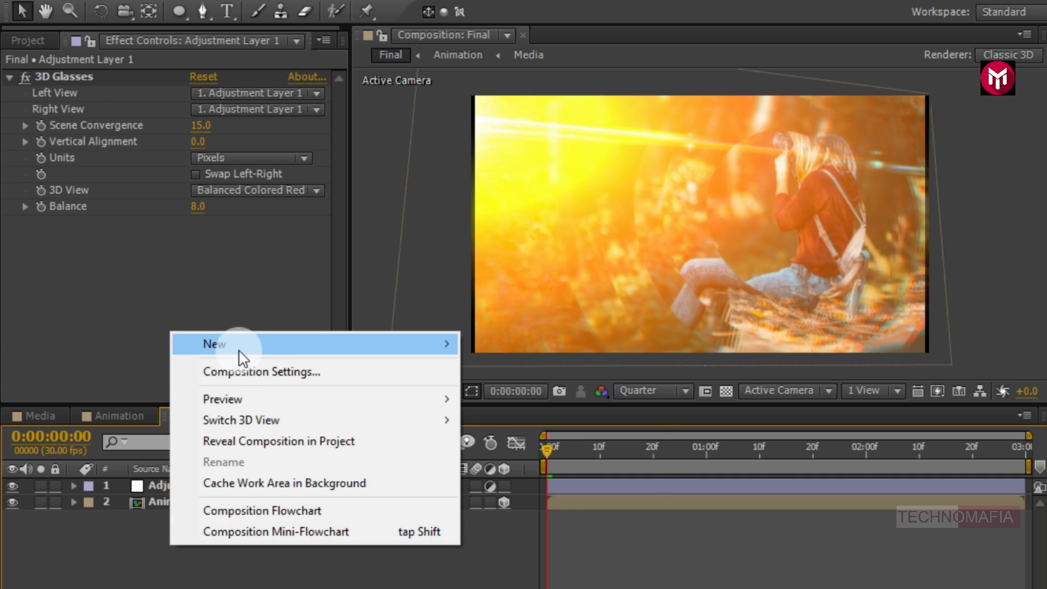
pyautogui.moveTo(245, 350)
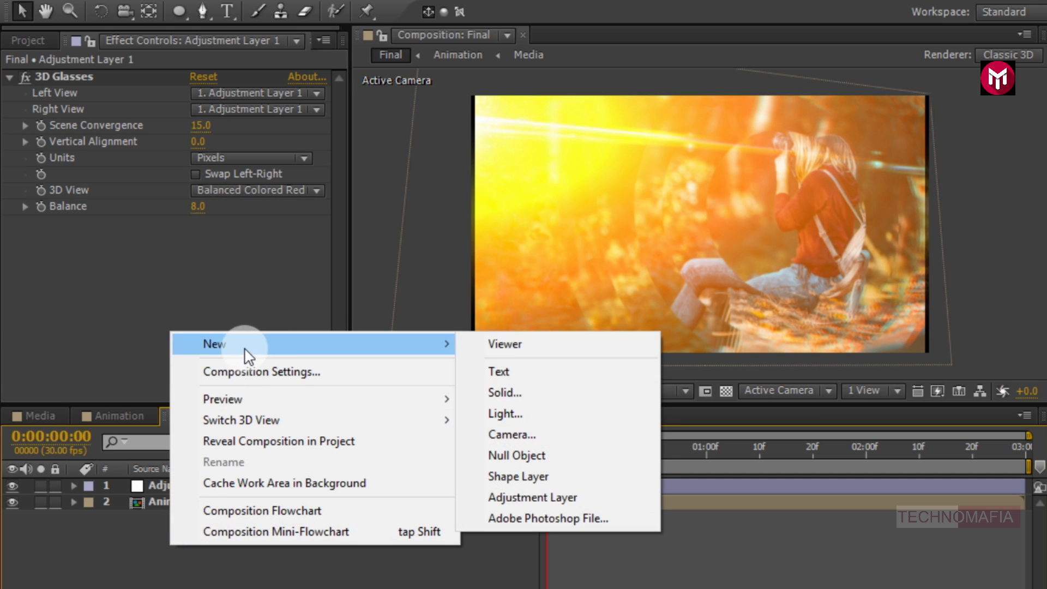
pyautogui.click(528, 497)
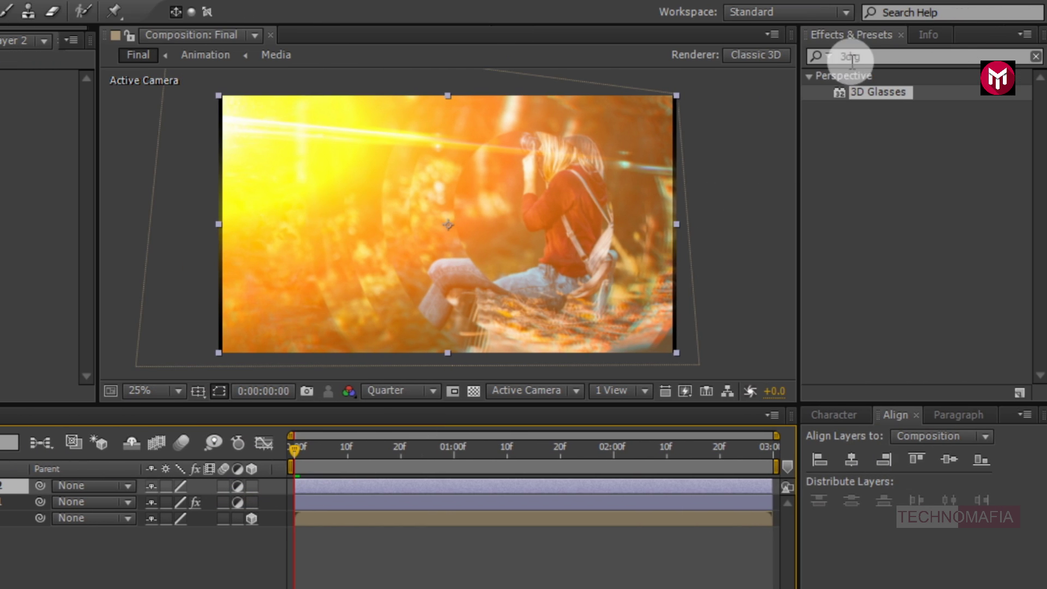
pyautogui.click(820, 61)
pyautogui.write('opt')
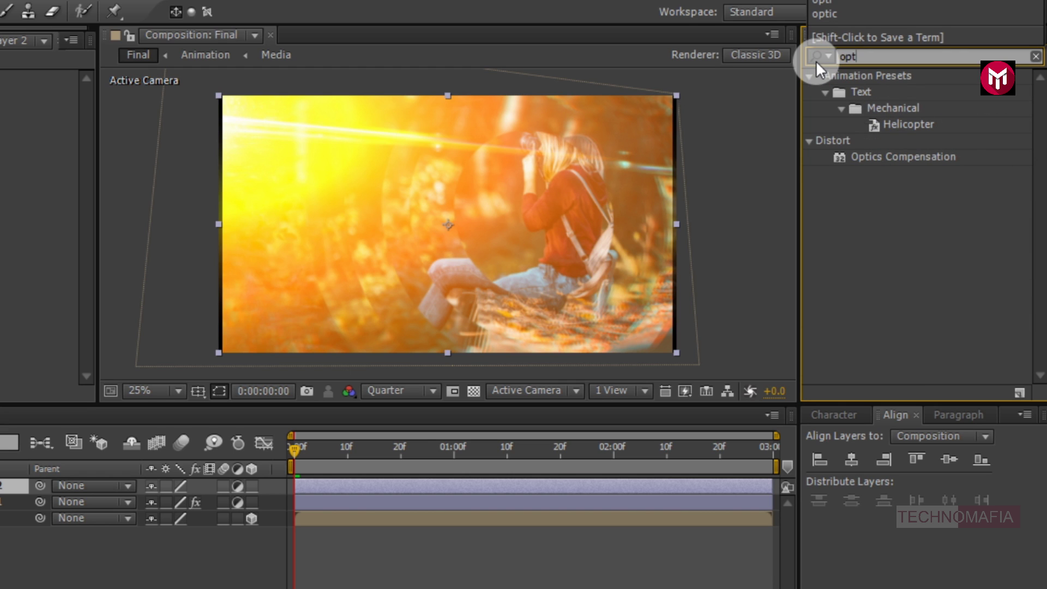
pyautogui.doubleClick(865, 156)
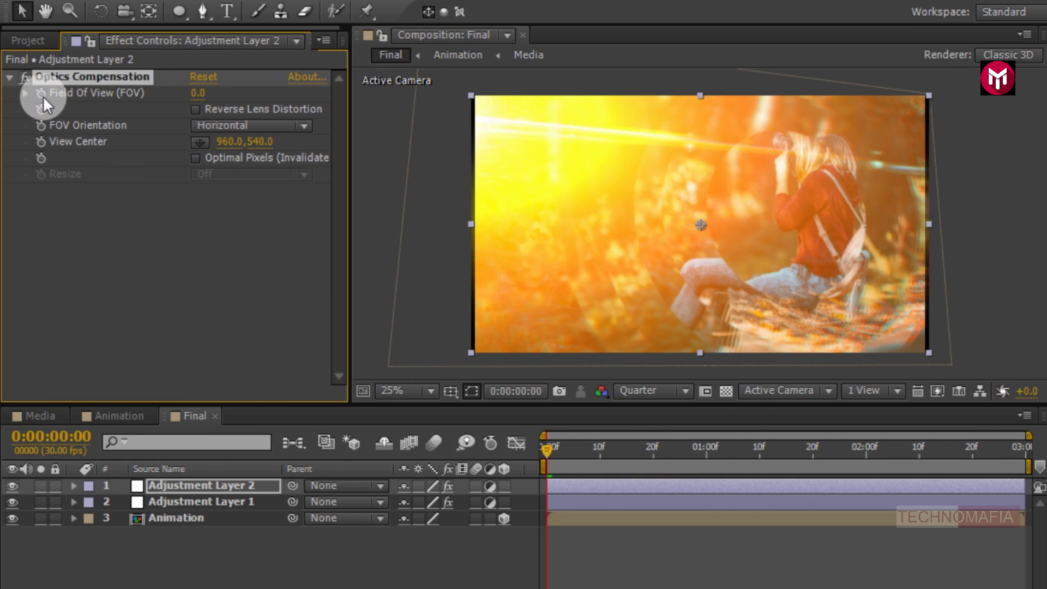
# Step: Set the keyframed Field Of View to 90 at 0:00:00:00 and enable Reverse Lens Distortion in Optics Compensation
pyautogui.click(196, 98)
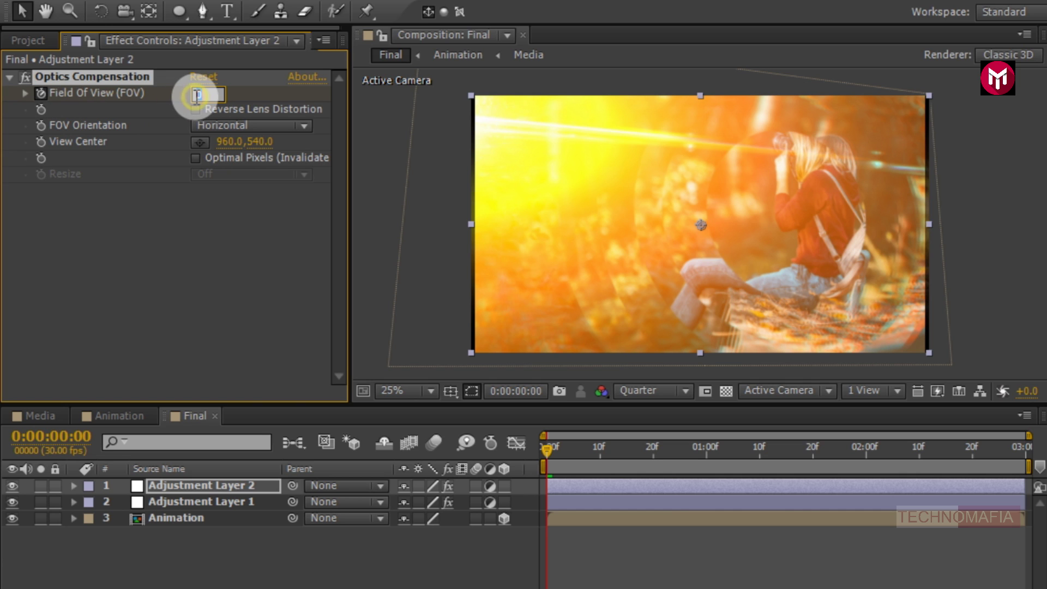
pyautogui.press('Return')
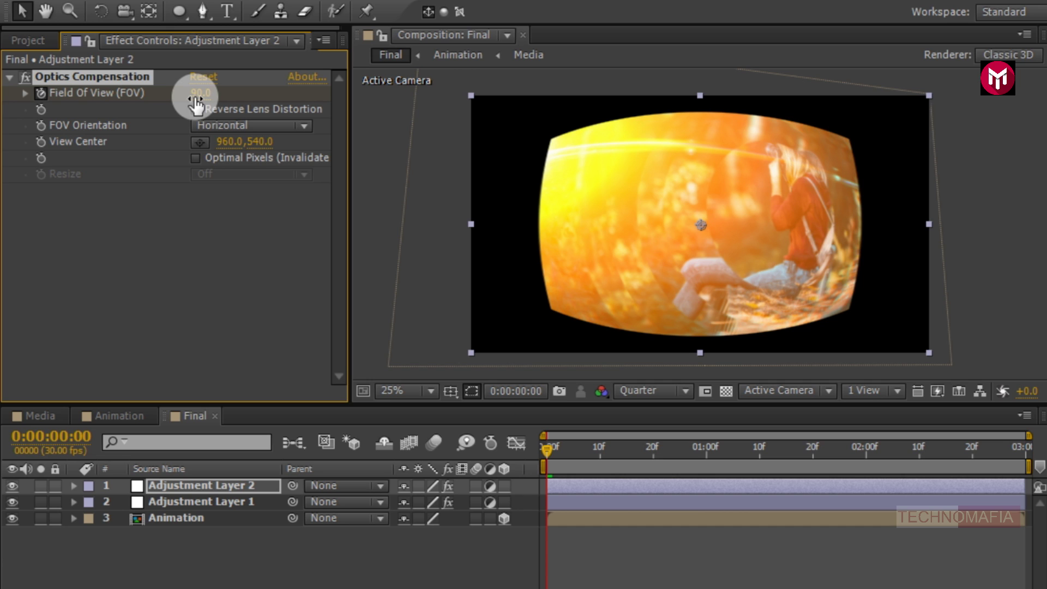
pyautogui.click(194, 109)
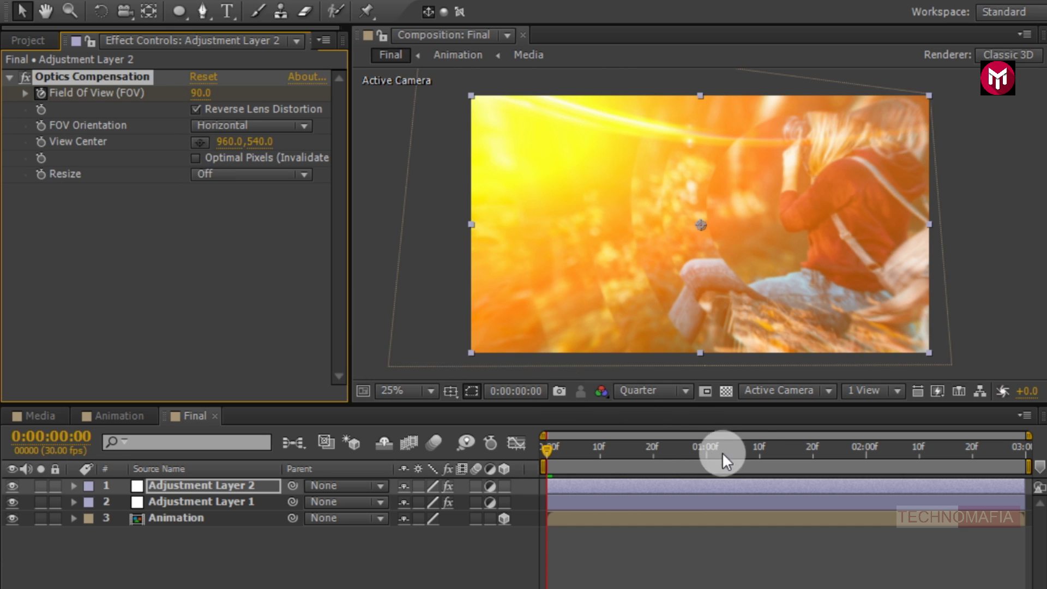
# Step: Set the Optics Compensation Field Of View on Adjustment Layer 2 to 0 at 0:00:00:16
pyautogui.click(633, 448)
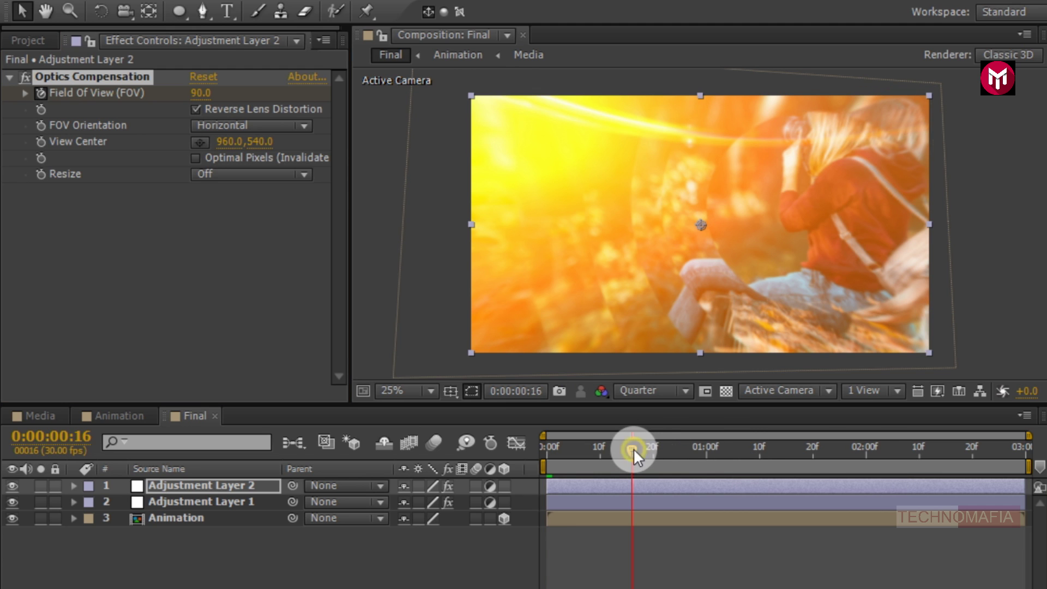
pyautogui.click(195, 94)
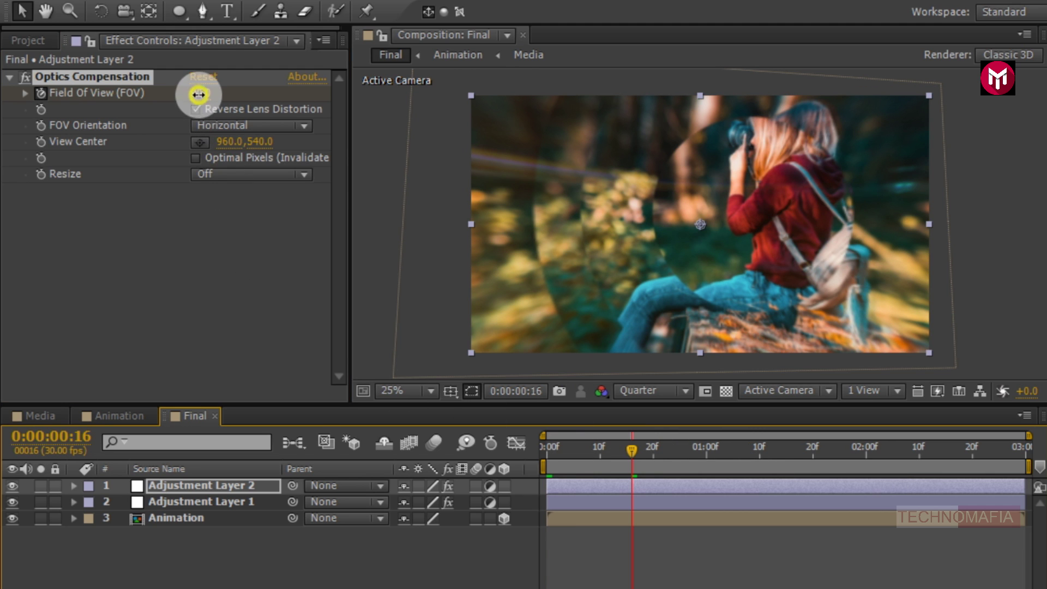
pyautogui.write('0')
pyautogui.press('Return')
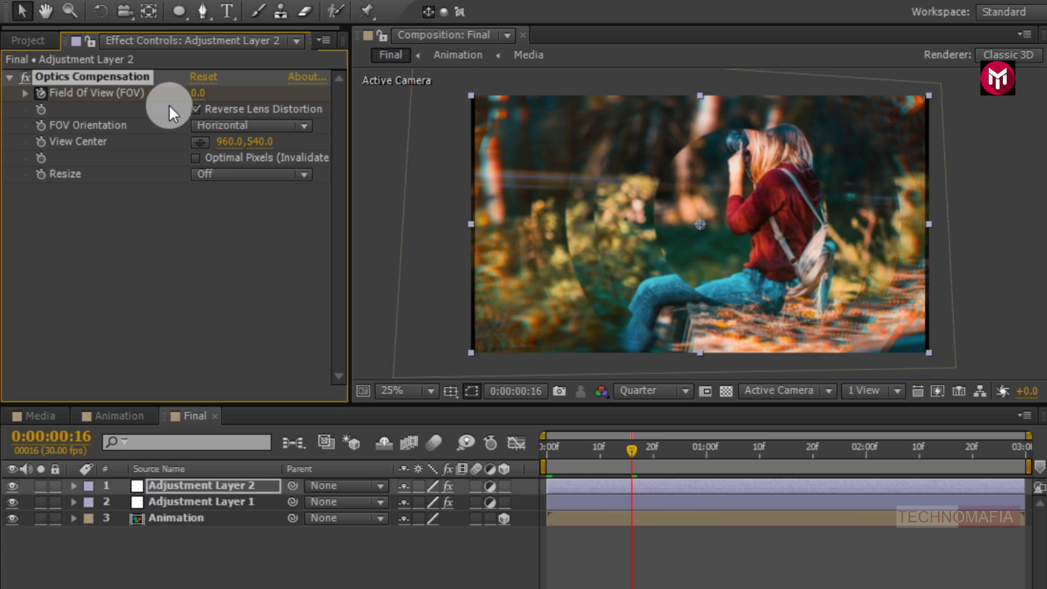
# Step: Reveal Adjustment Layer 2's keyframes and apply Easy Ease to the Field Of View keyframe at 0:00:00:16
pyautogui.press('u')
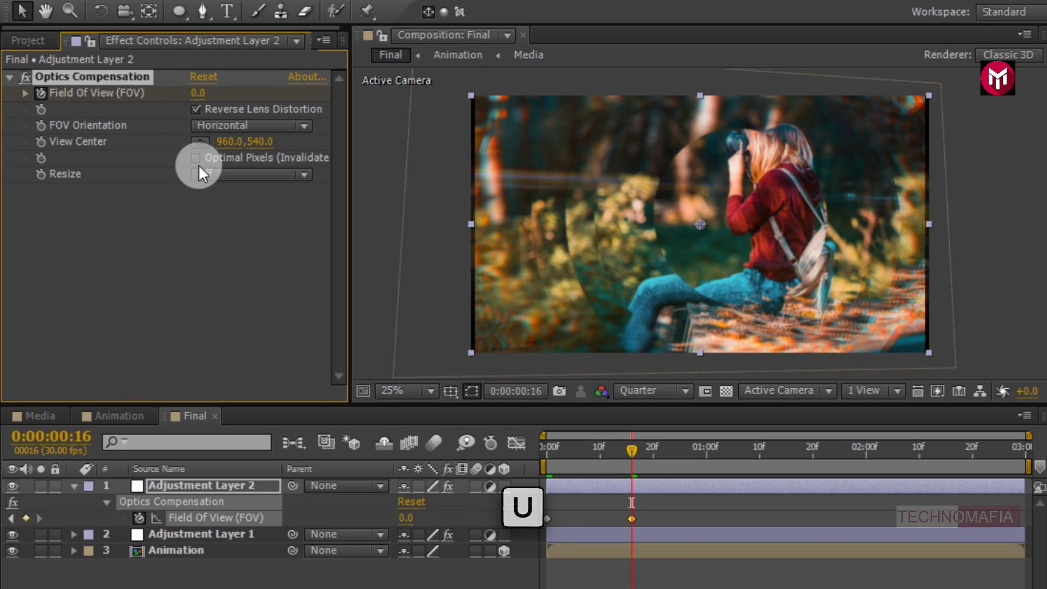
pyautogui.rightClick(631, 520)
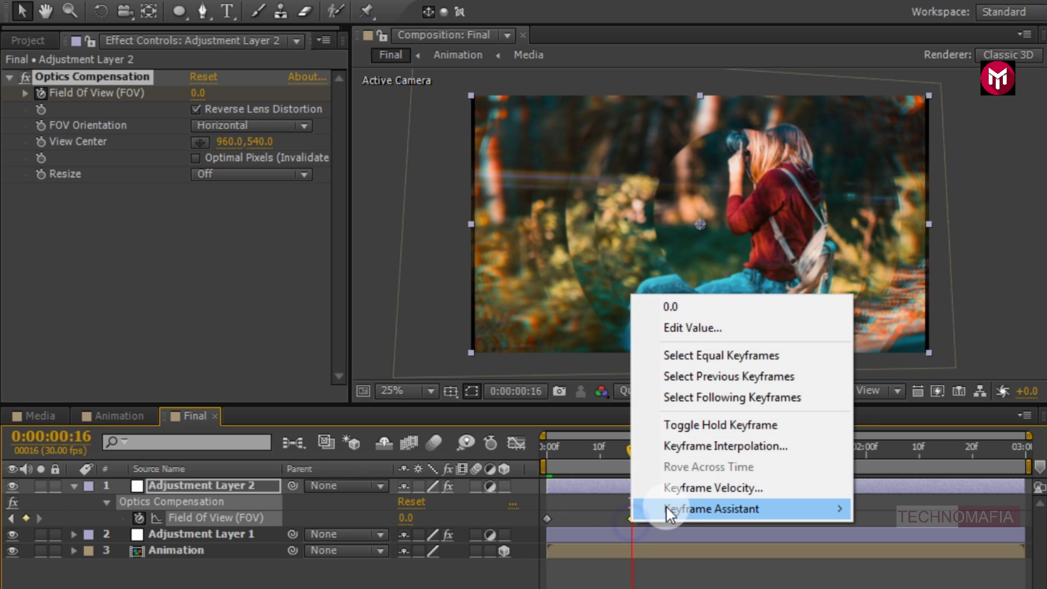
pyautogui.moveTo(666, 505)
pyautogui.click(903, 483)
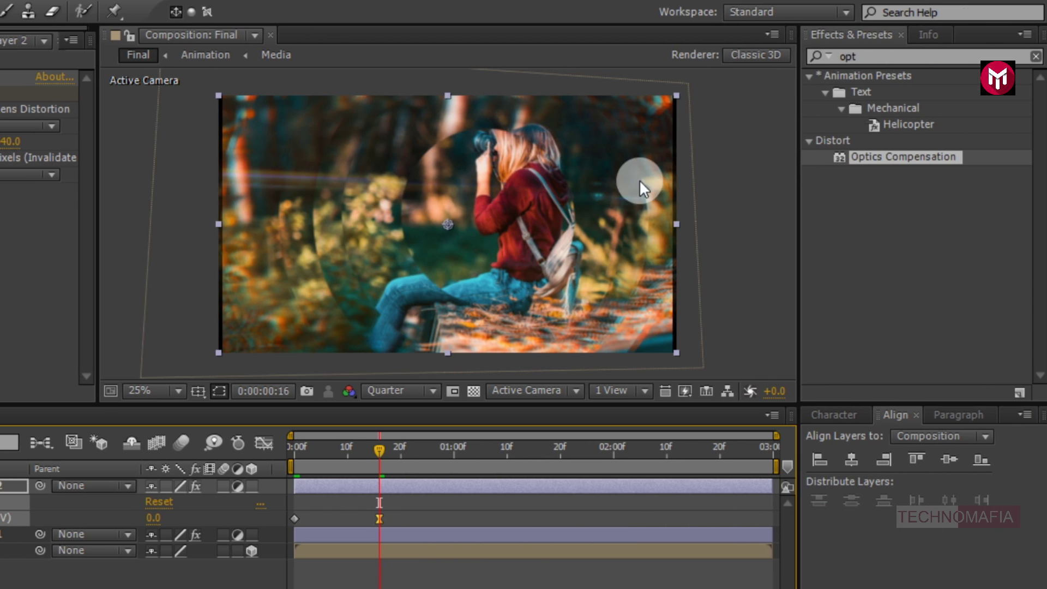
# Step: Apply the Distort Transform effect to Adjustment Layer 2 and set its uniform Scale to 105
pyautogui.click(862, 56)
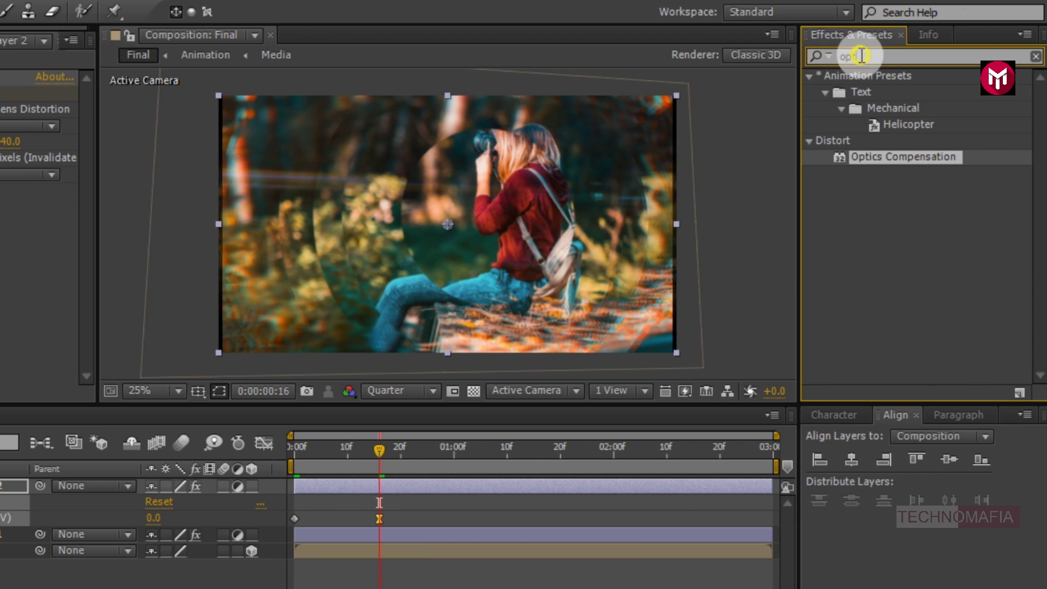
pyautogui.click(809, 54)
pyautogui.write('trans')
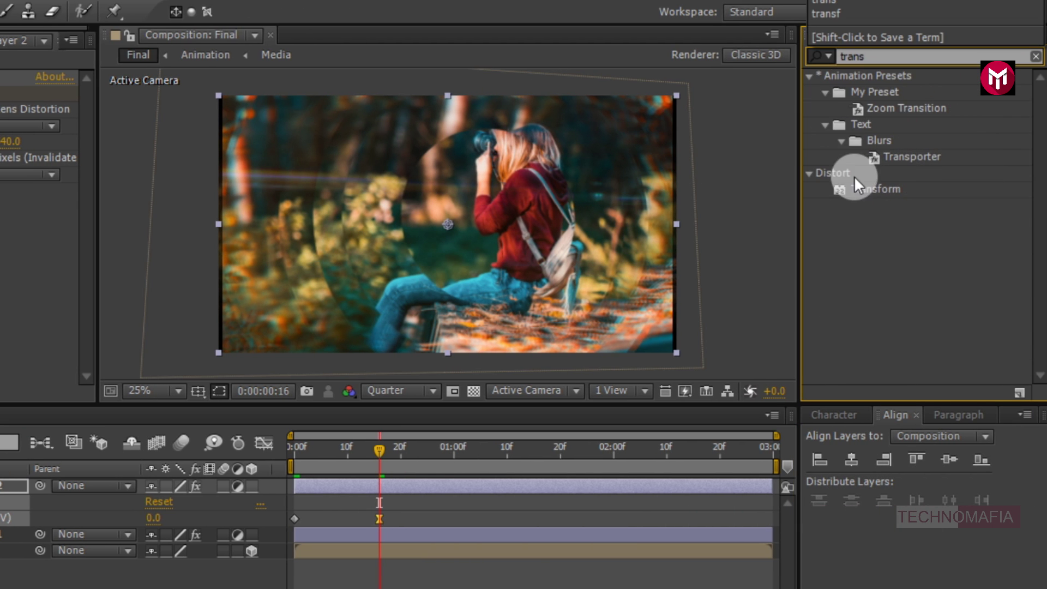
pyautogui.doubleClick(872, 191)
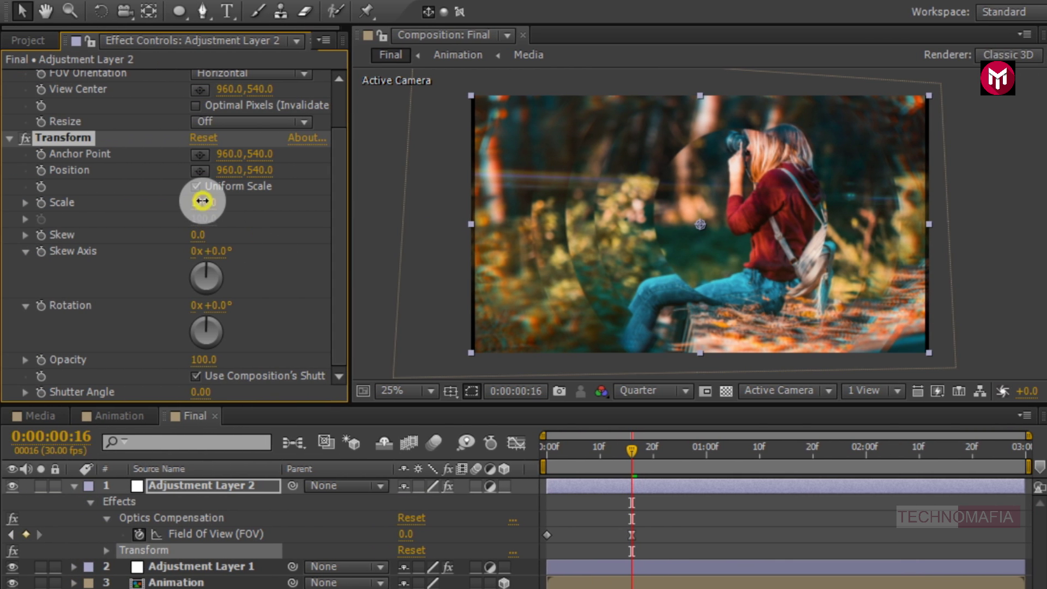
pyautogui.click(199, 205)
pyautogui.write('10')
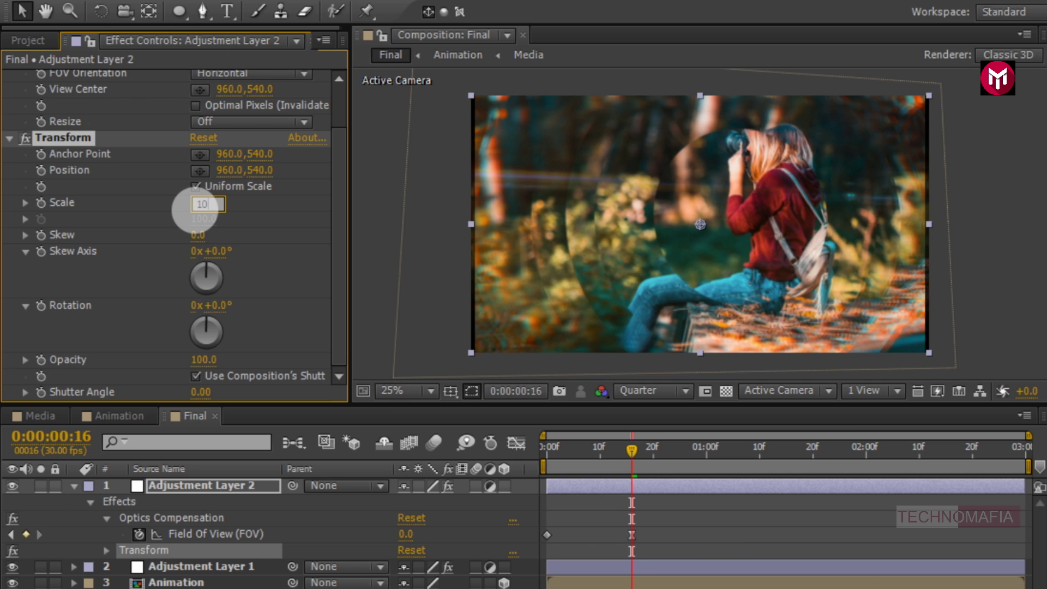
pyautogui.write('5')
pyautogui.press('Return')
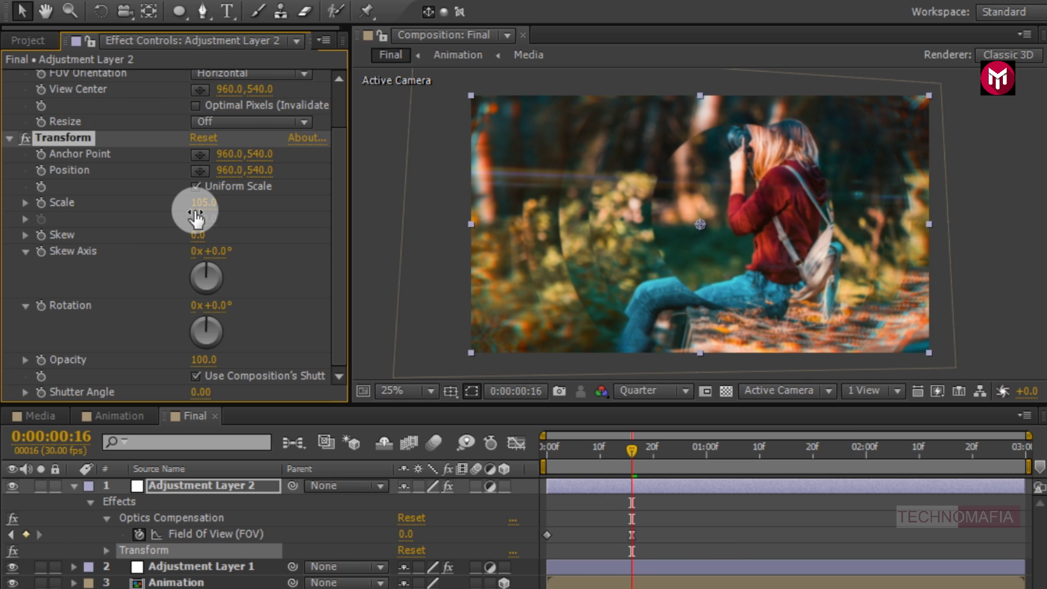
# Step: Collapse Adjustment Layer 2's properties and preview the Final composition from 0:00:00:00
pyautogui.click(74, 485)
pyautogui.click(543, 443)
pyautogui.press('space')
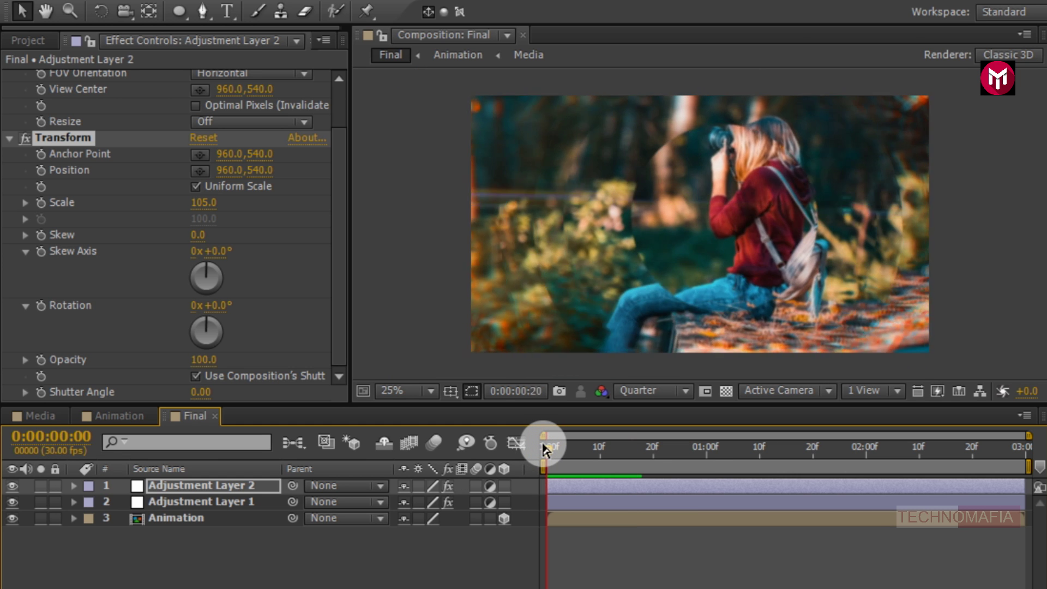